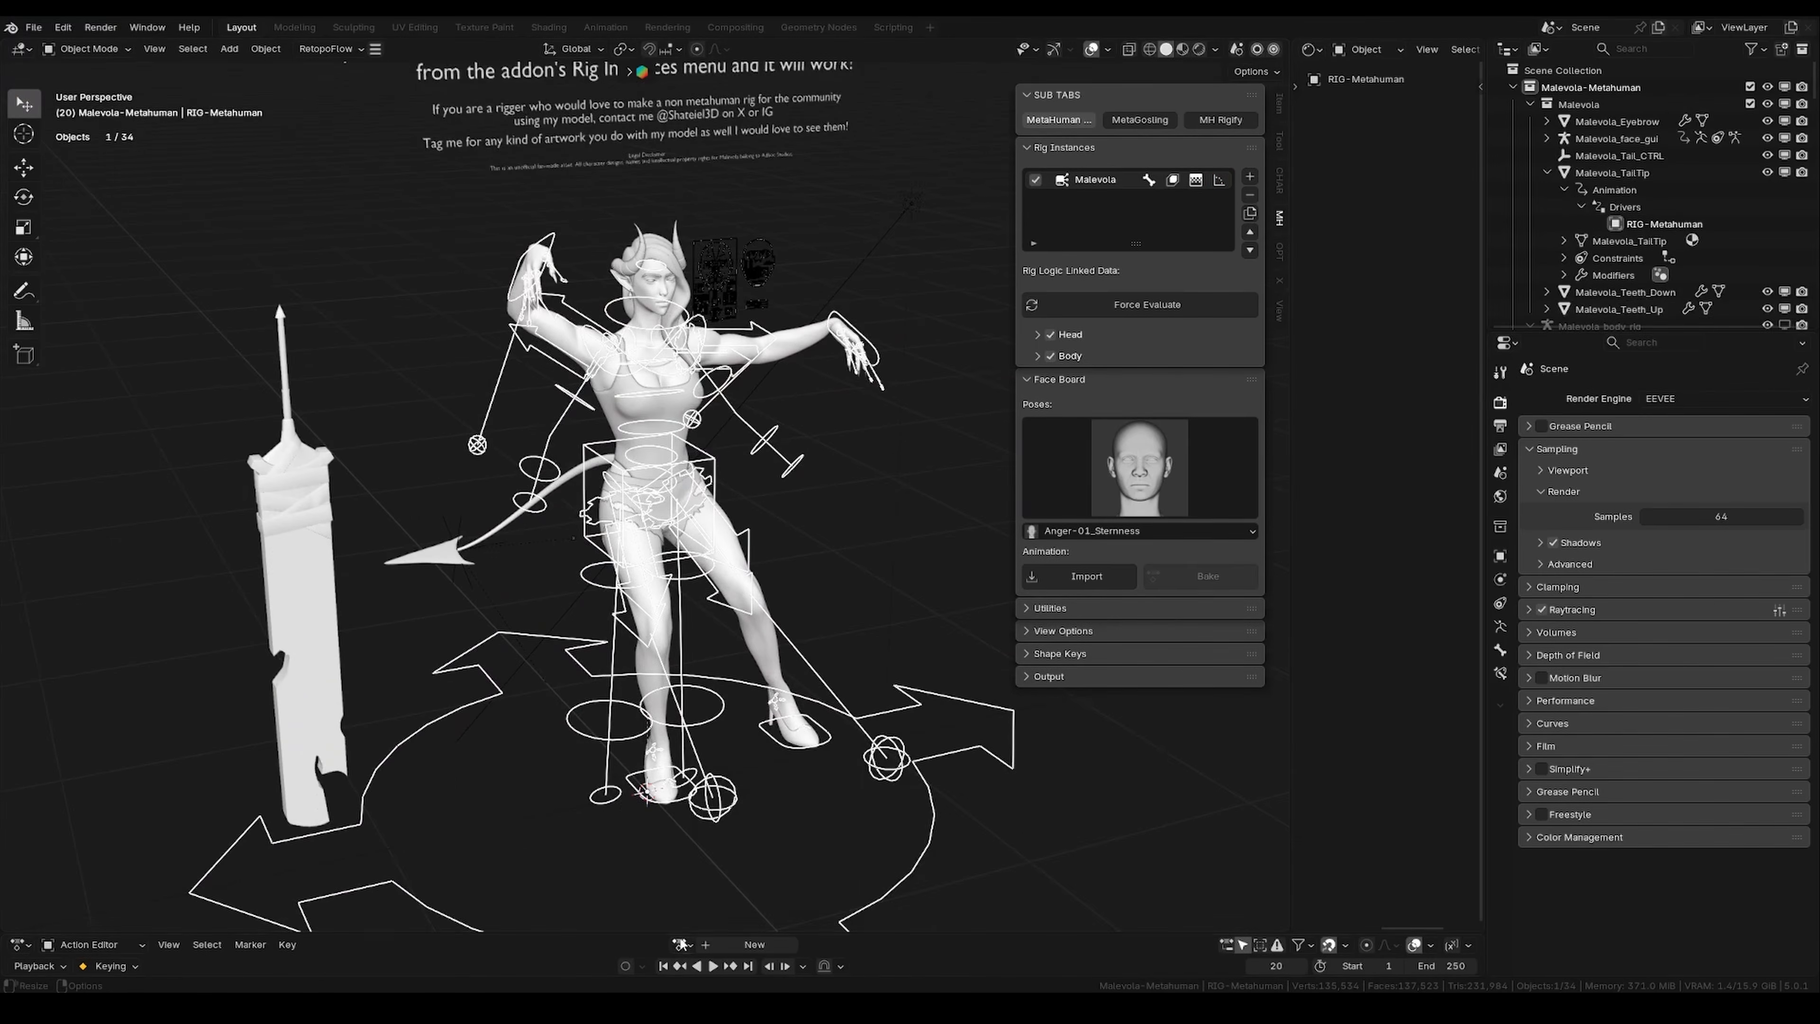
Examine the finished Malevola rig in rendered shading and browse the preview images on its product page
click(1198, 50)
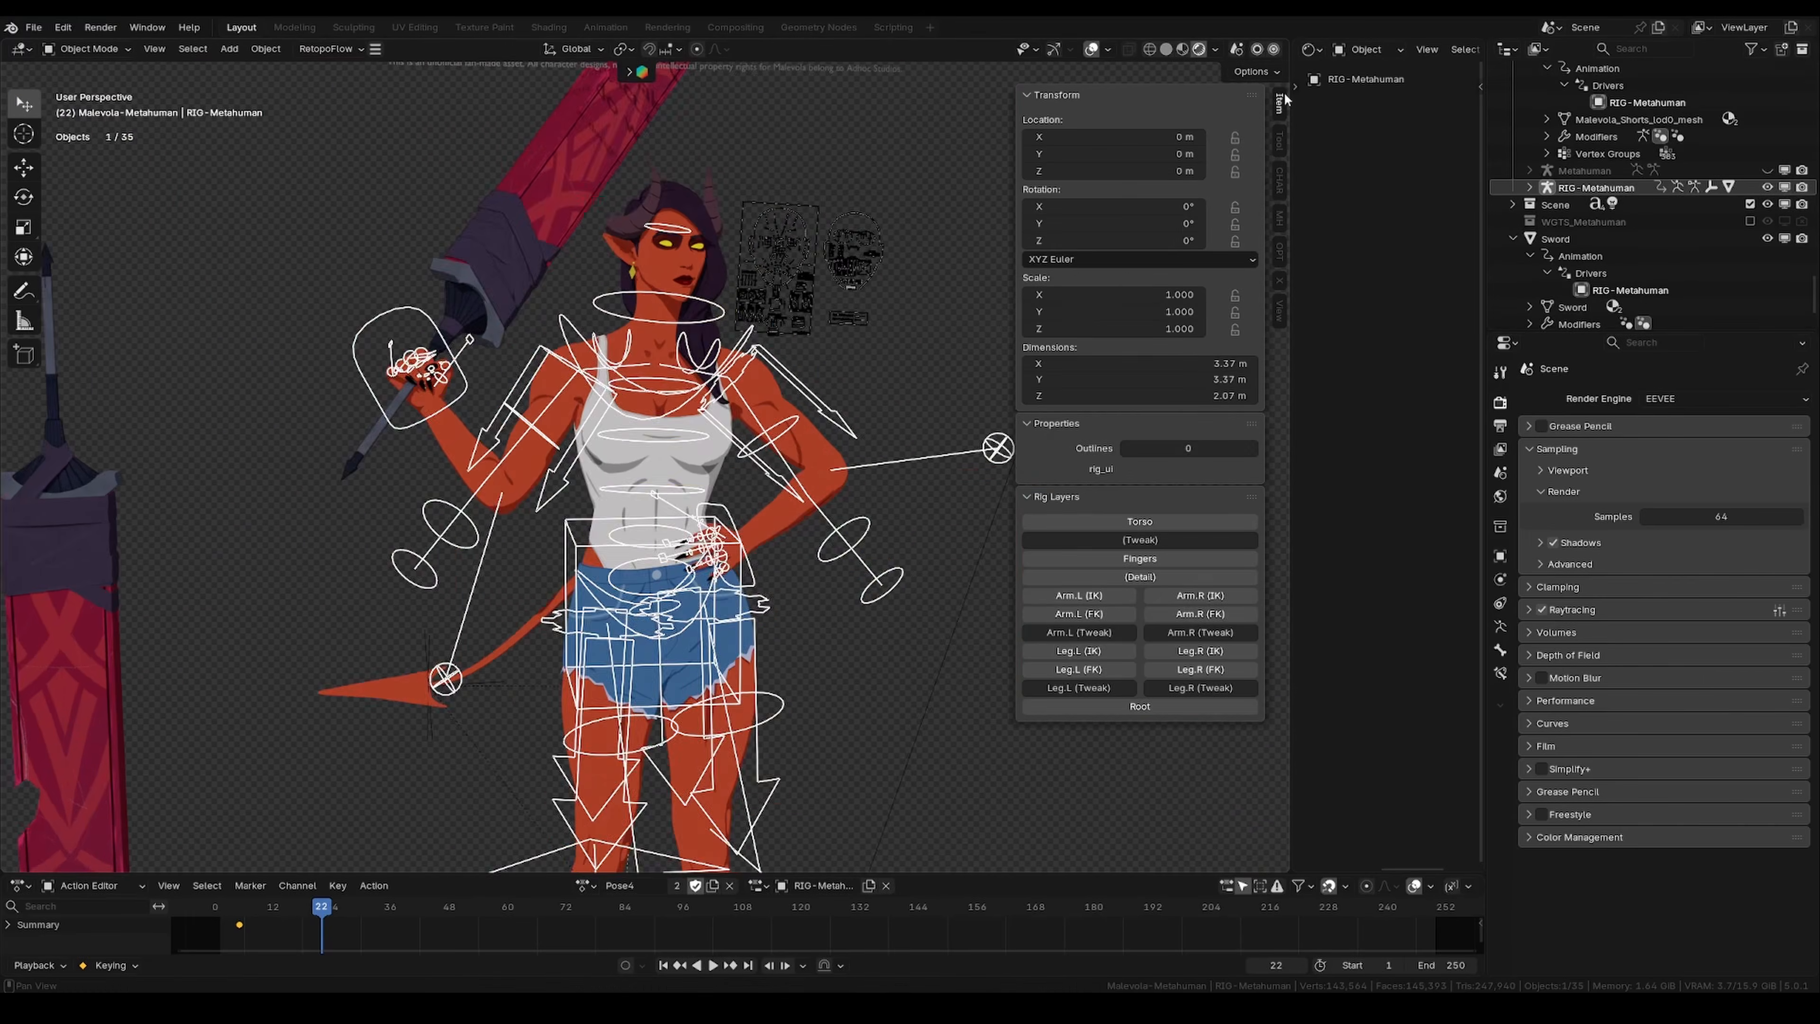
scroll(724, 257, up, 6)
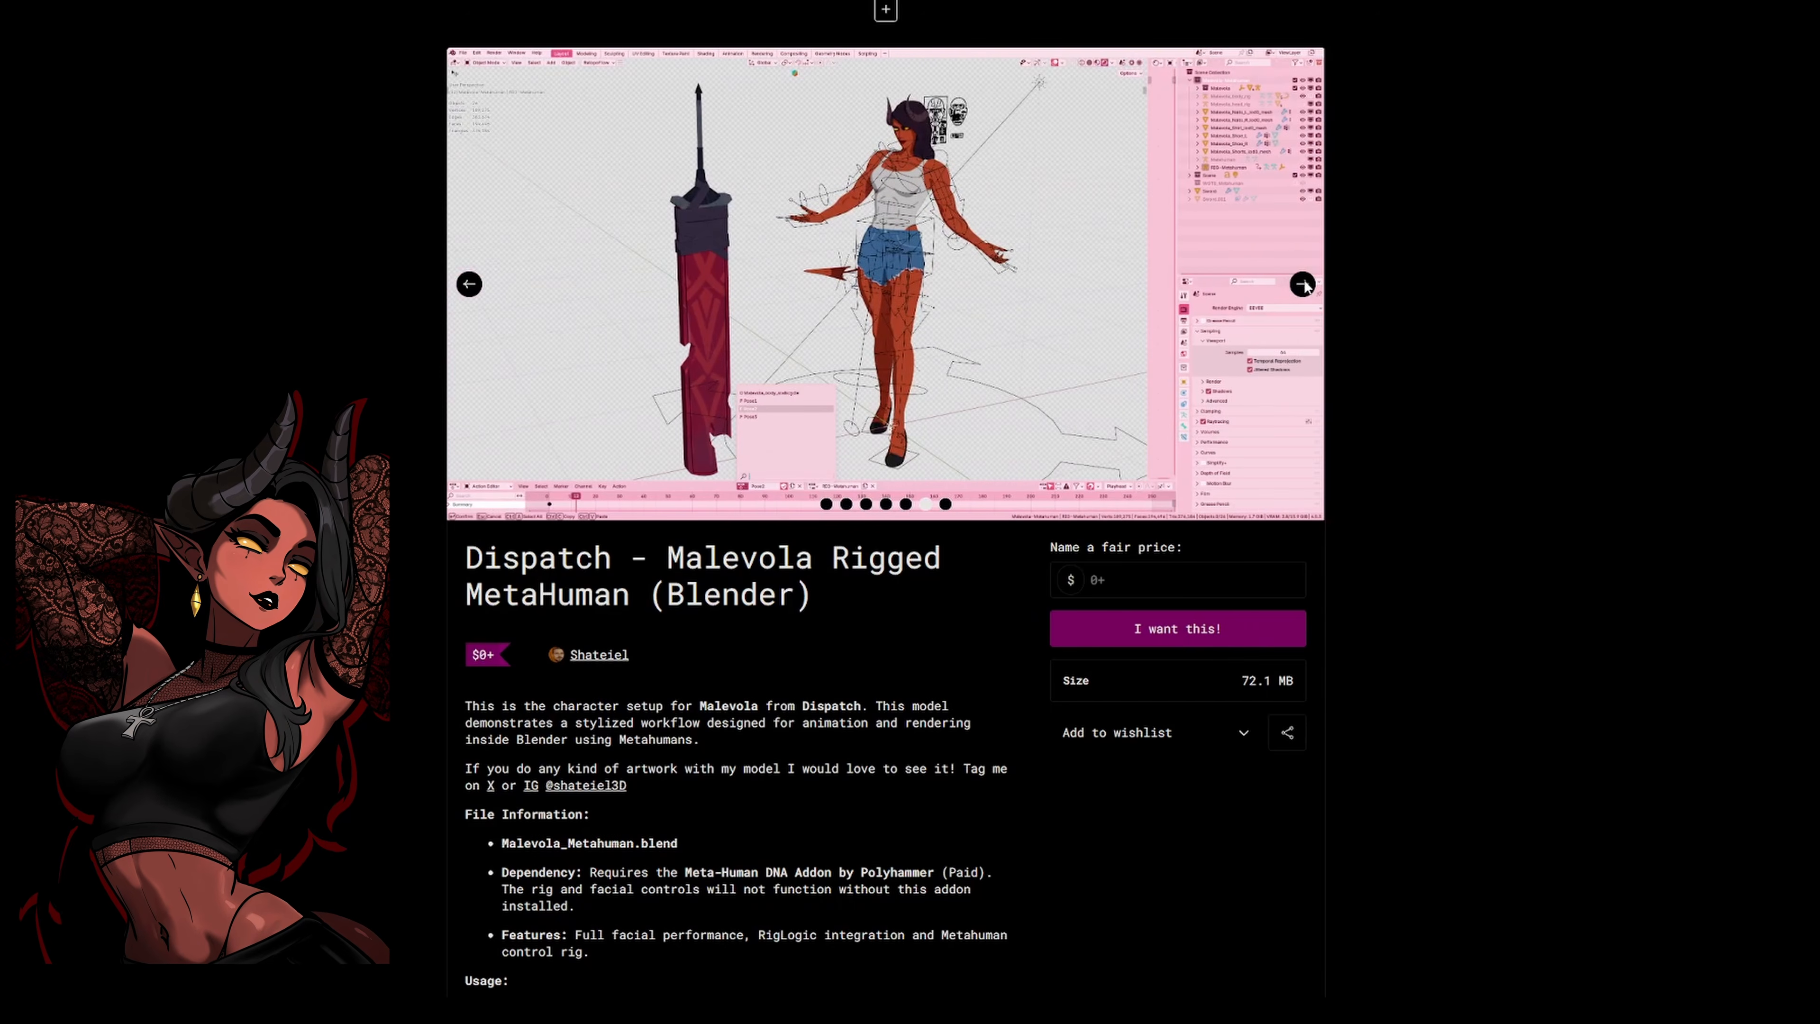
click(1302, 284)
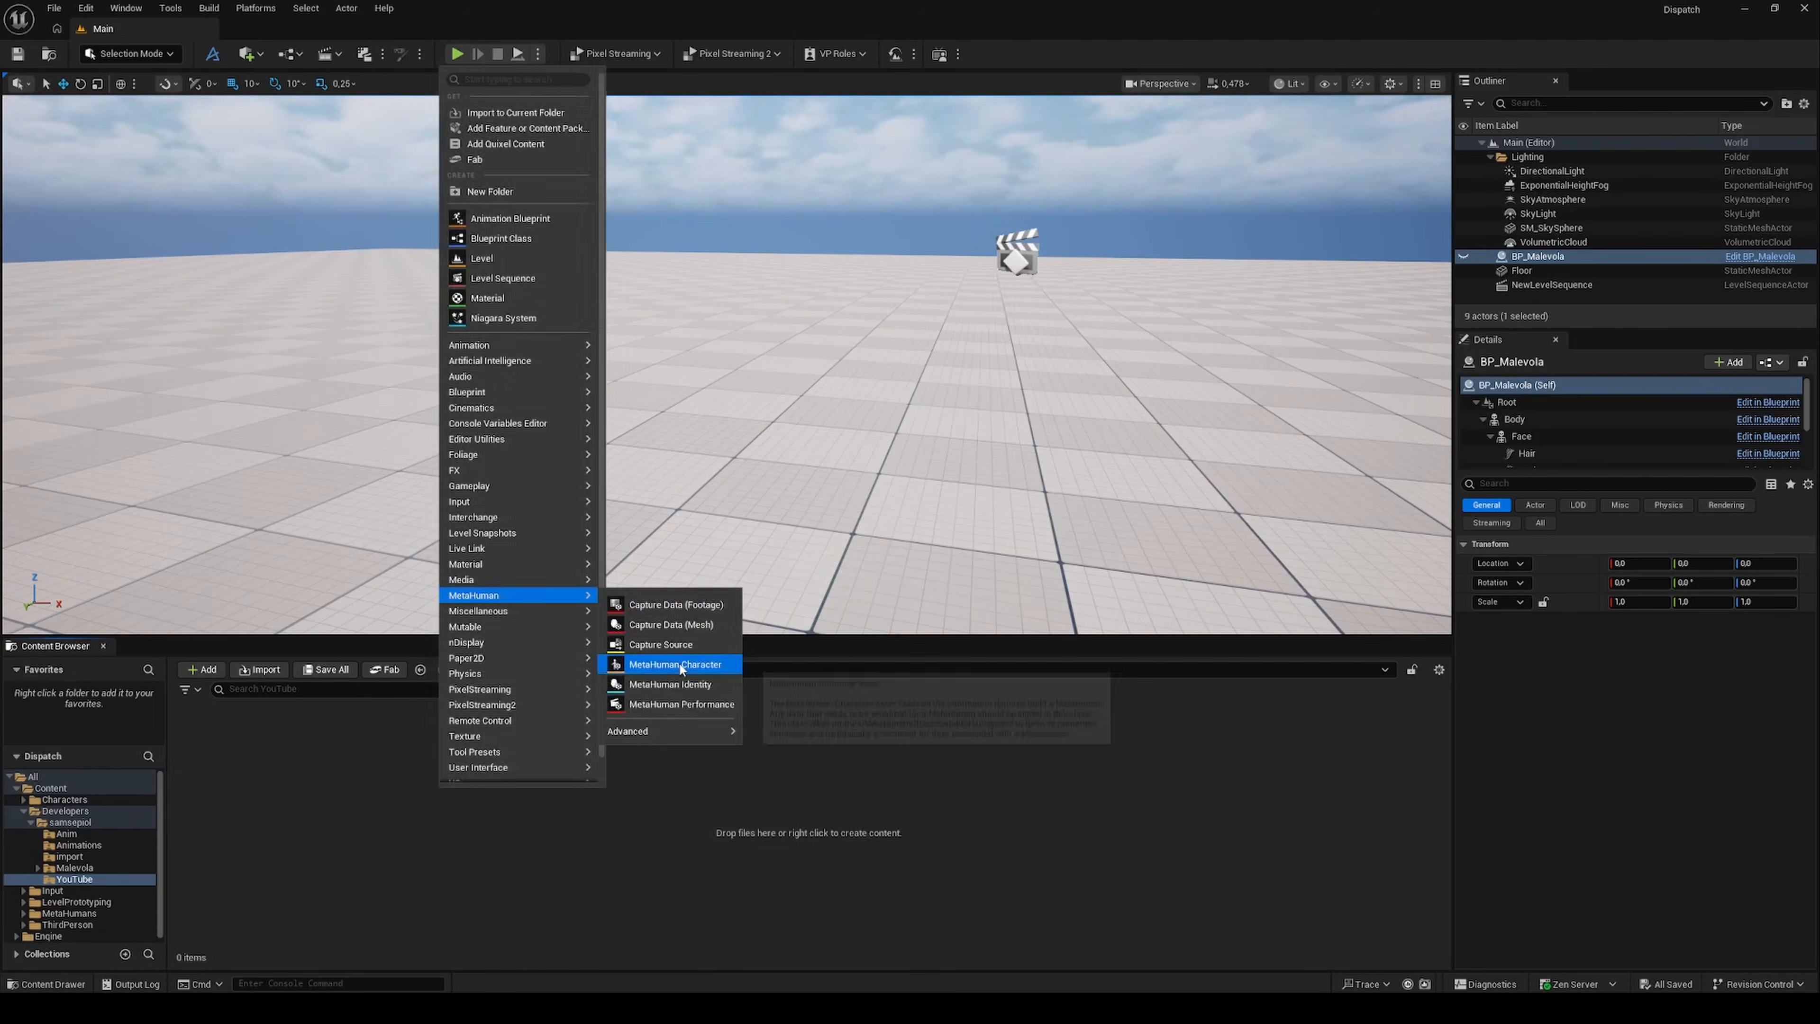
Create a MetaHuman Character asset named MetaHuman_Demon in Unreal and reshape its parametric body, with a height of about 185
click(680, 664)
text(MetaHuman_Dde)
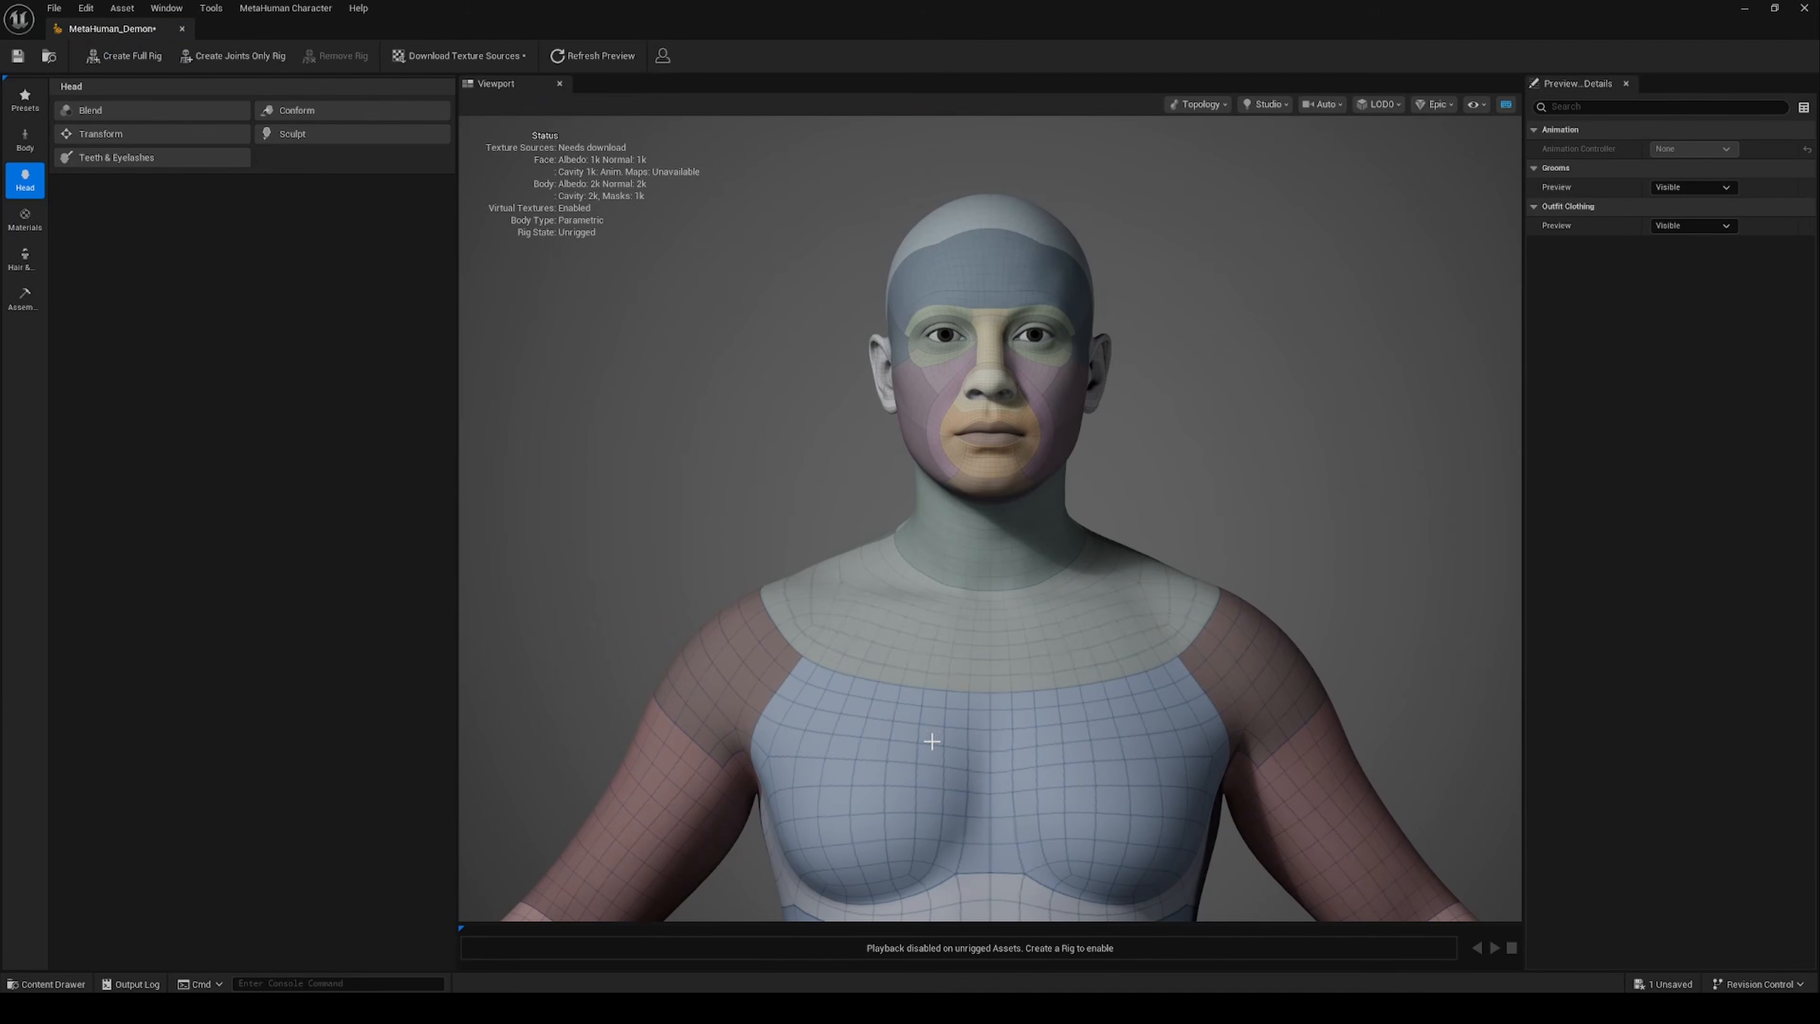
click(25, 138)
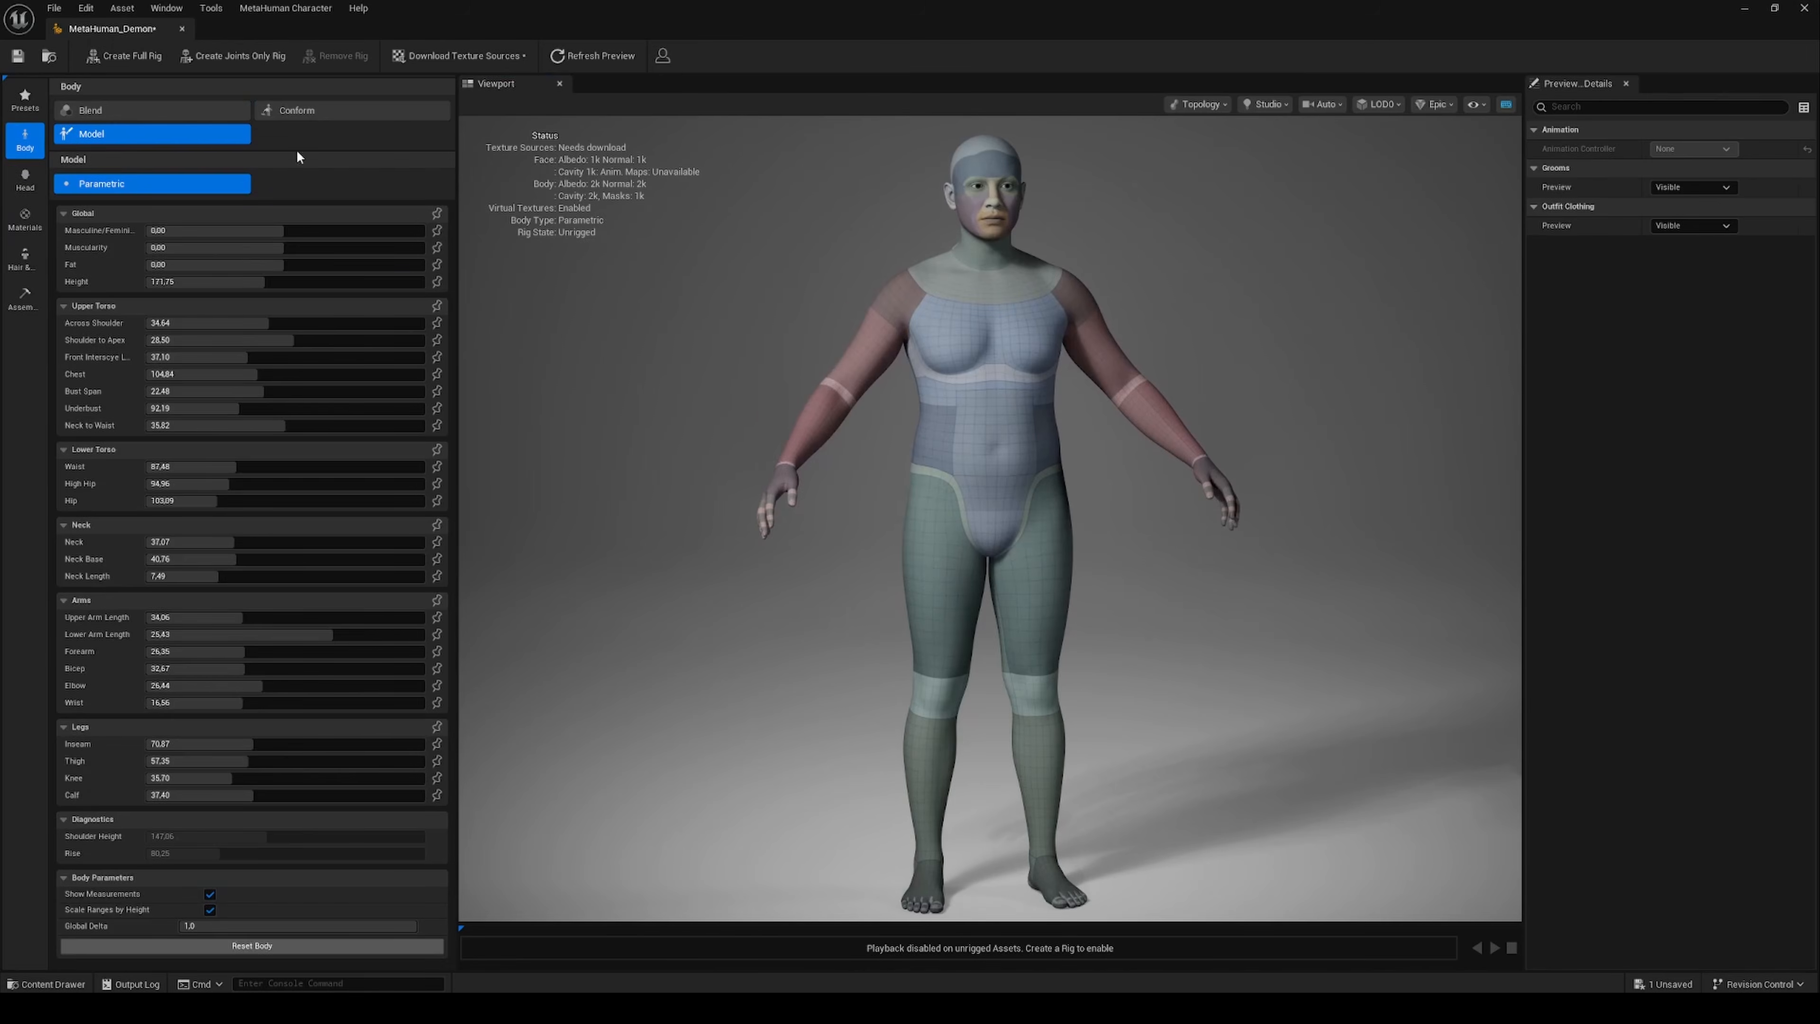
drag(340, 285, 357, 285)
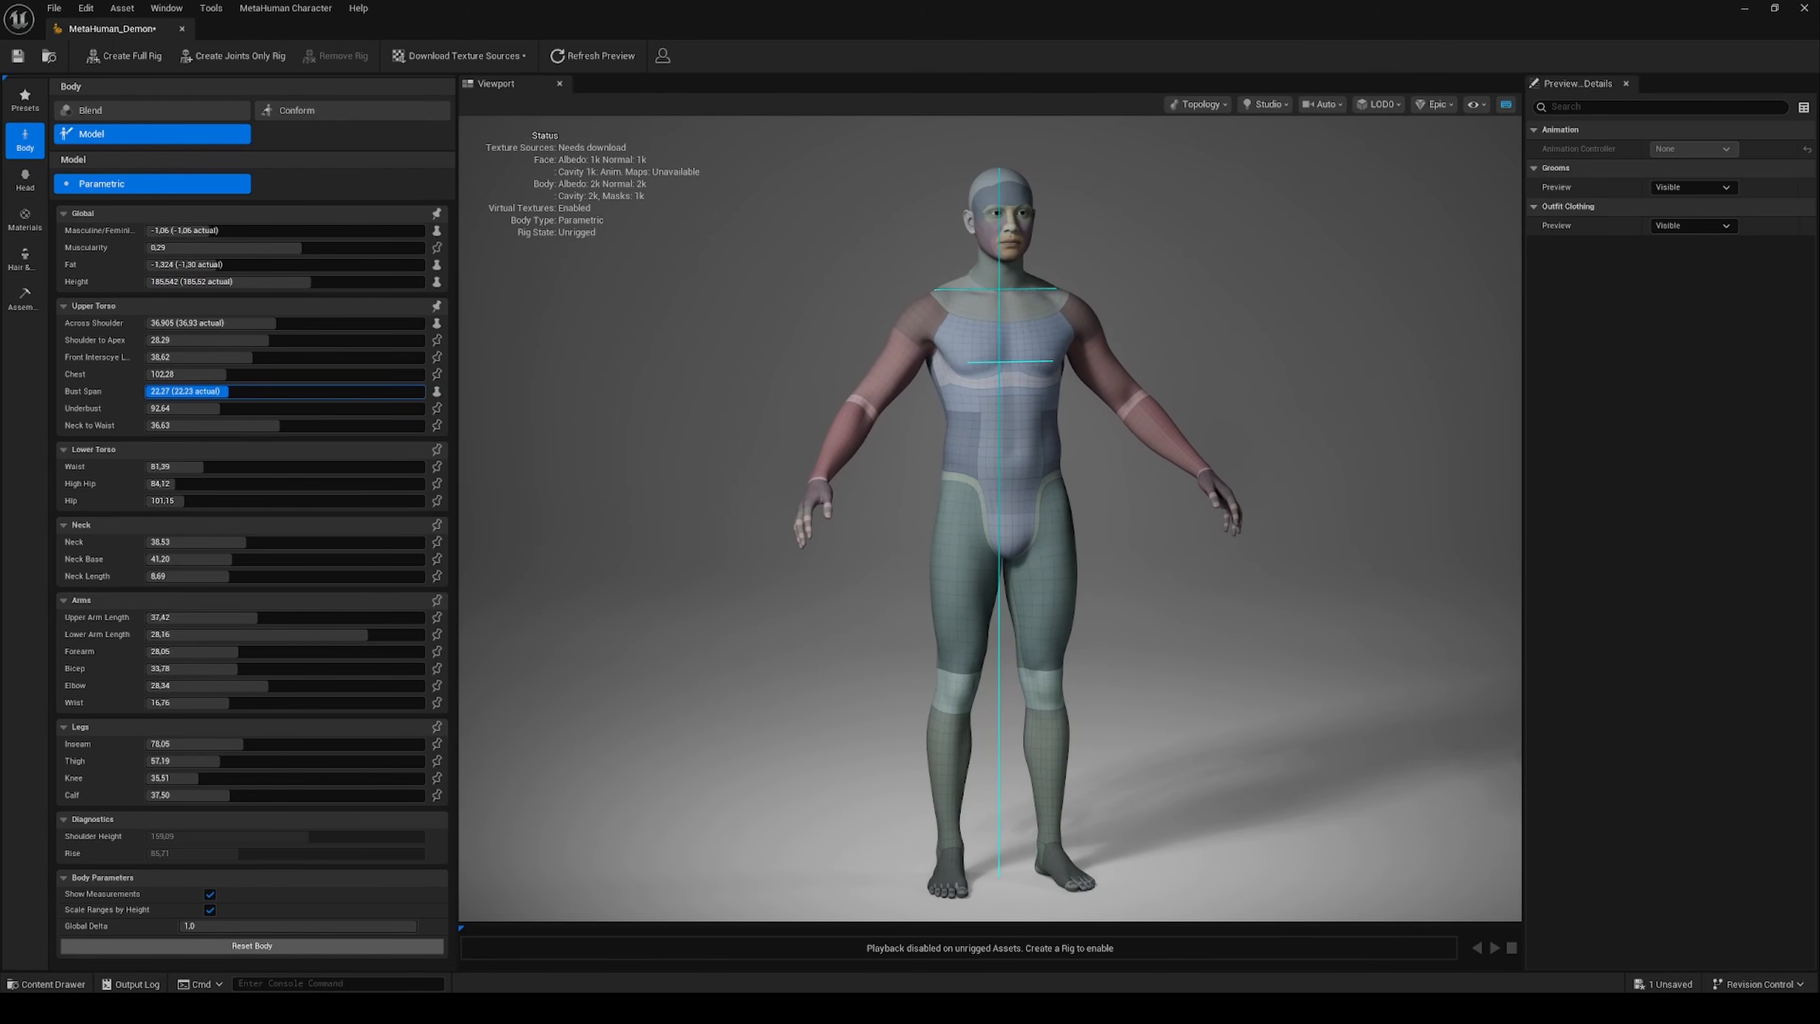
Examine the head's Transform and Sculpt controls, the body shape and the assembly settings of the MetaHuman
click(25, 179)
click(152, 133)
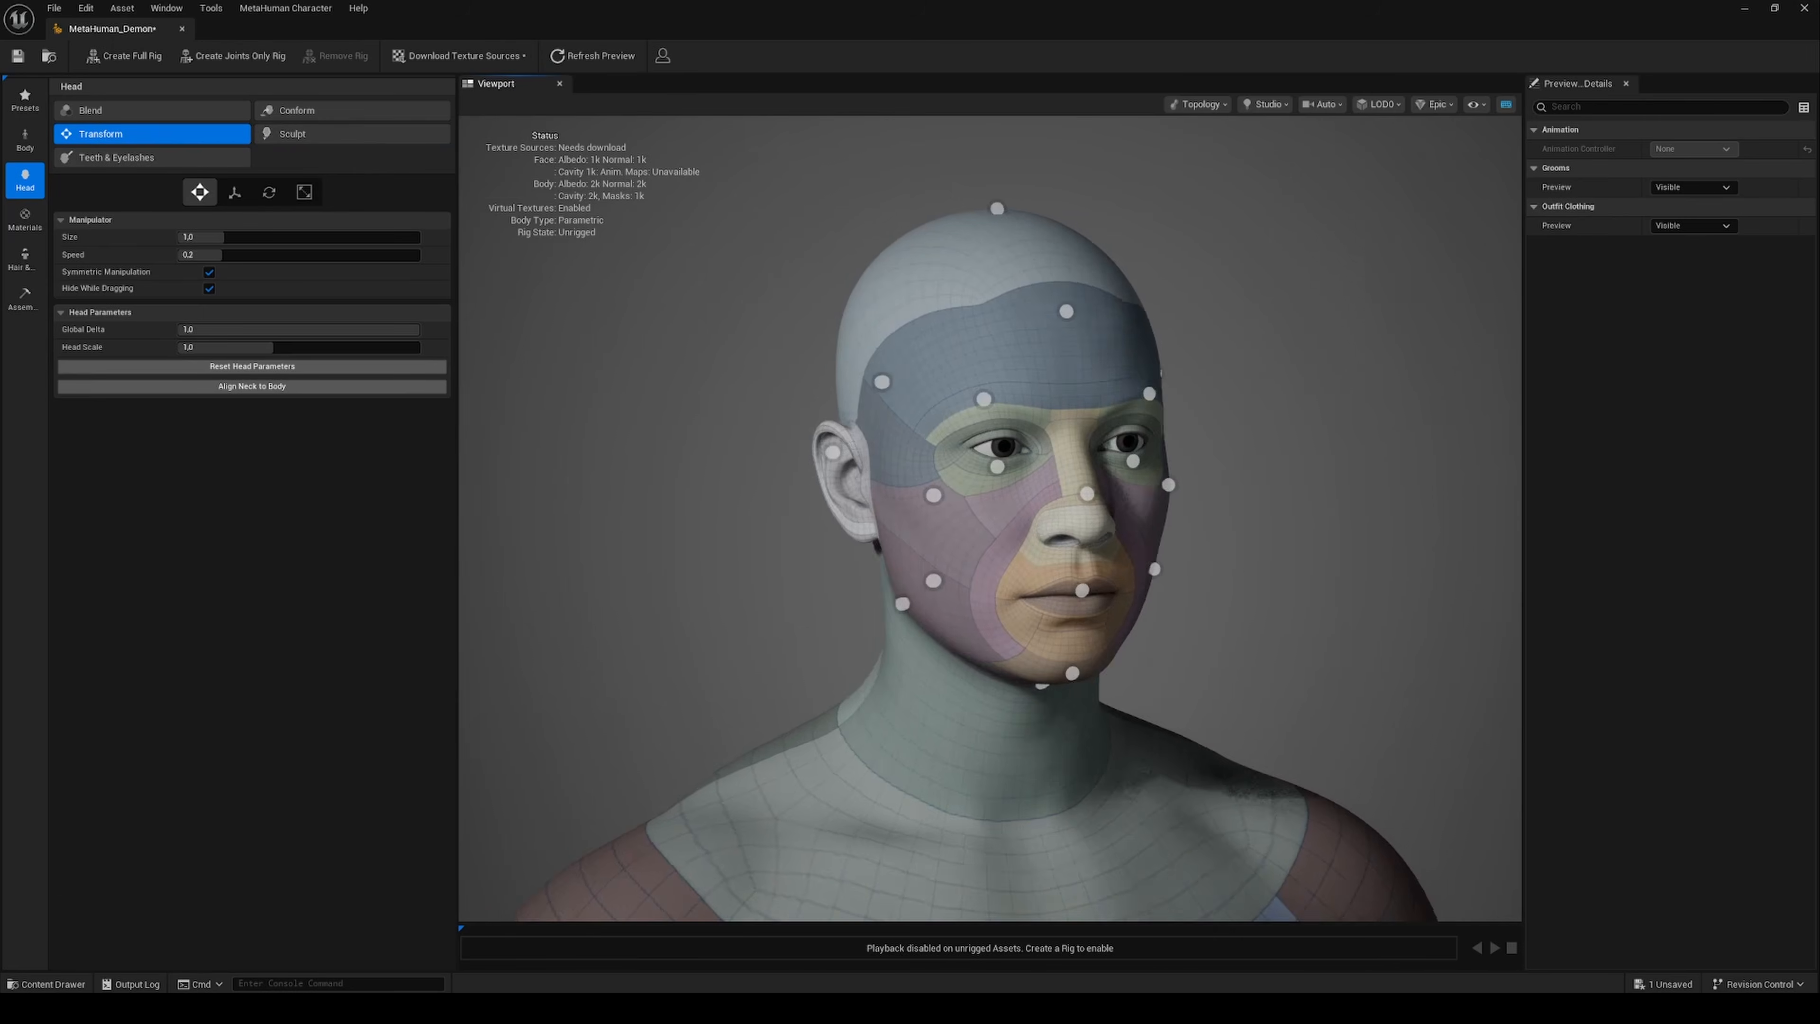
mouse_move(952, 514)
mouse_down()
mouse_move(1218, 492)
mouse_move(1117, 492)
mouse_up()
click(351, 134)
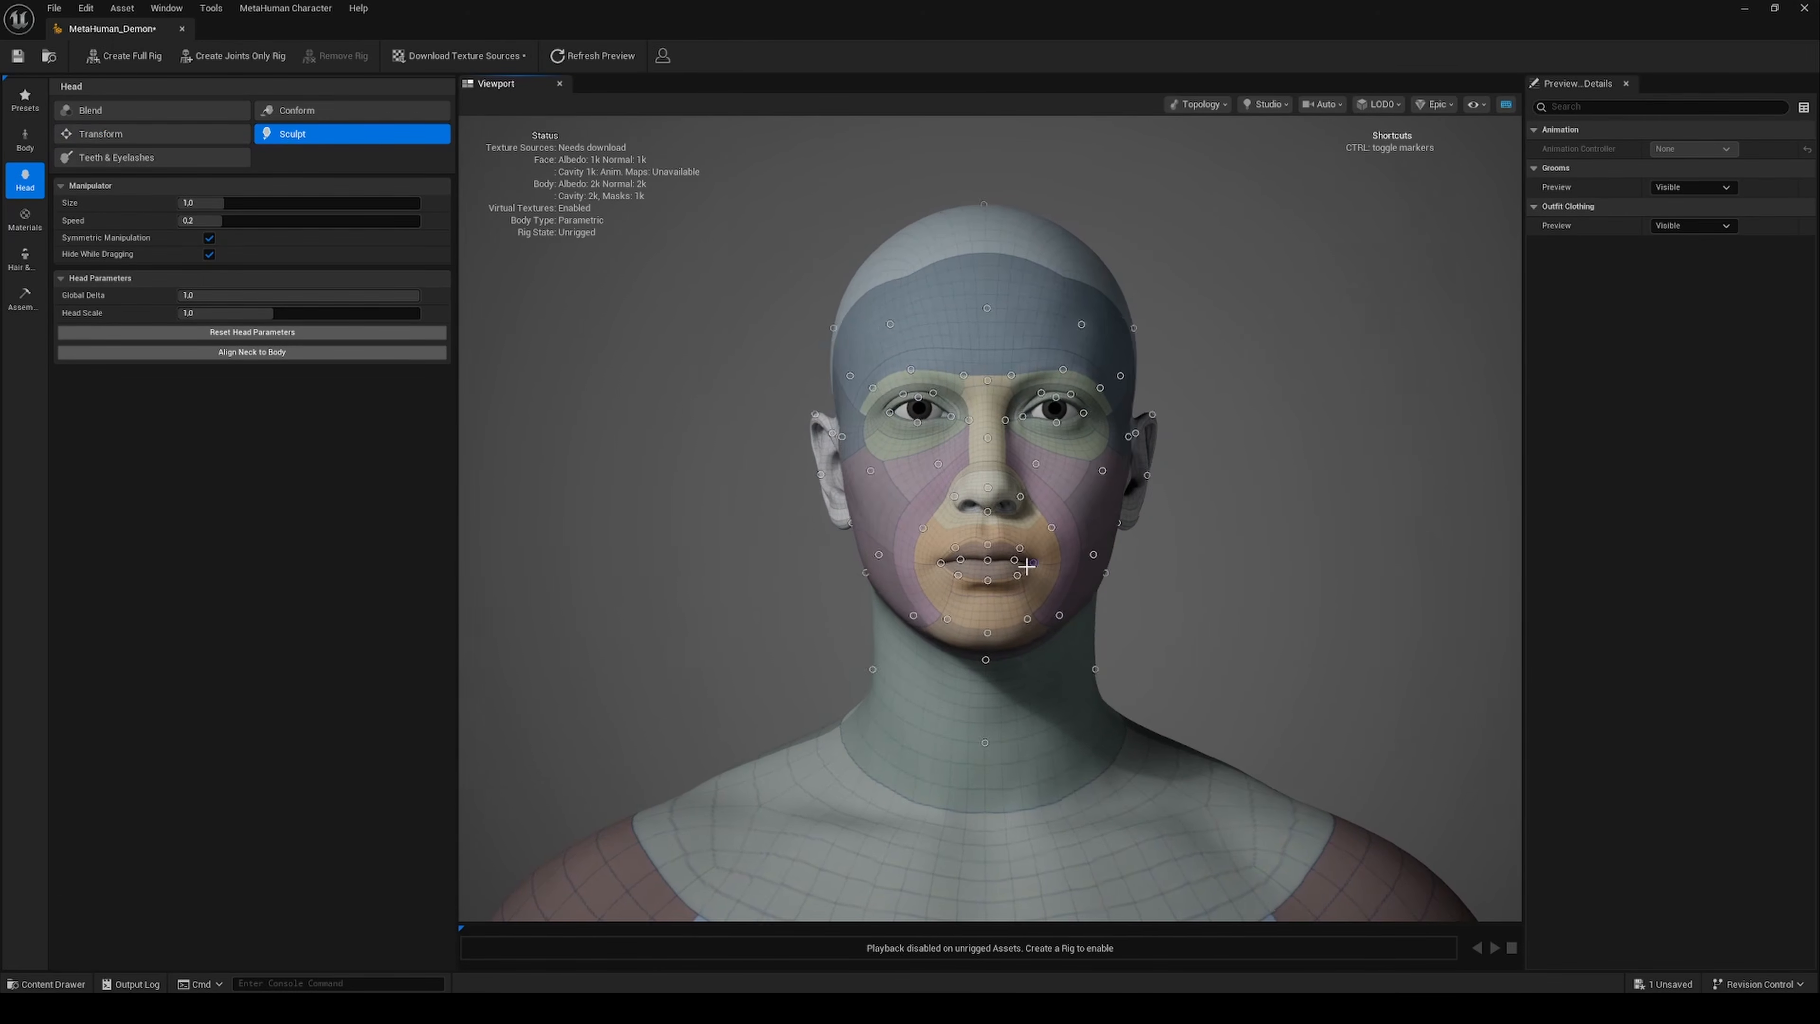
click(25, 144)
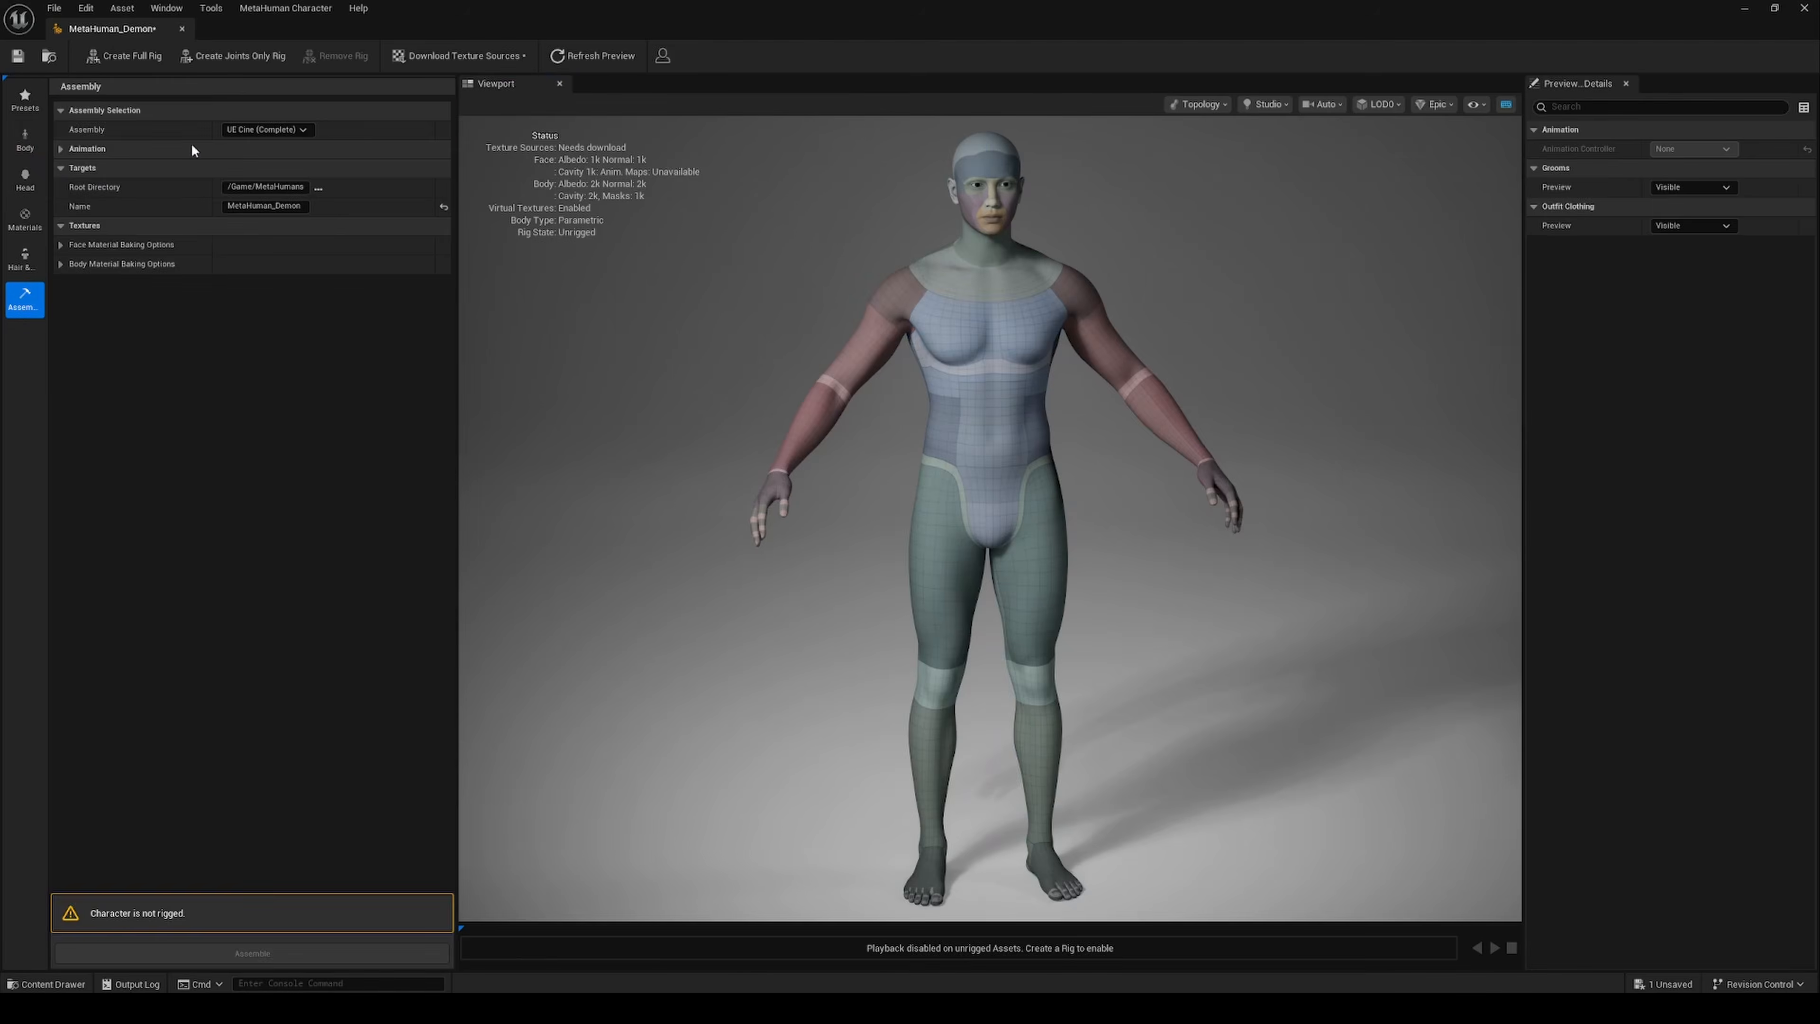
click(190, 142)
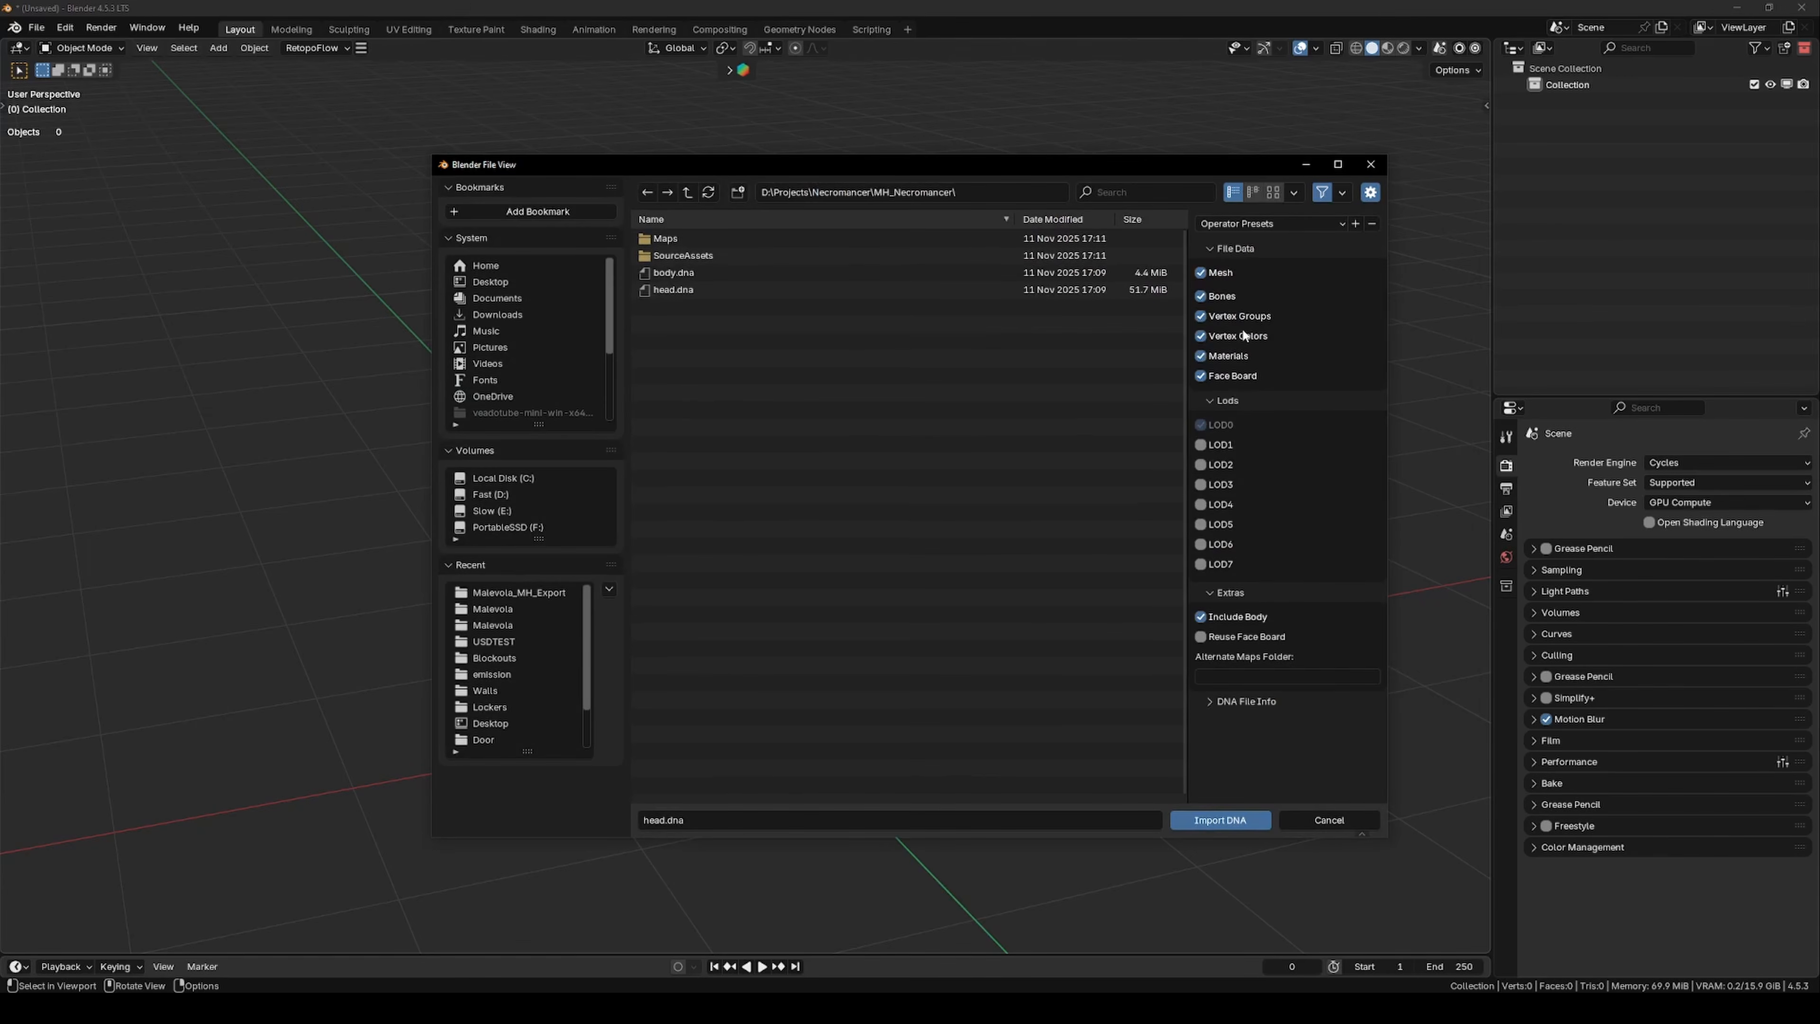
In Blender, import head.dna with mesh, bones, vertex groups, vertex colors, materials and face board, including the body
click(1211, 820)
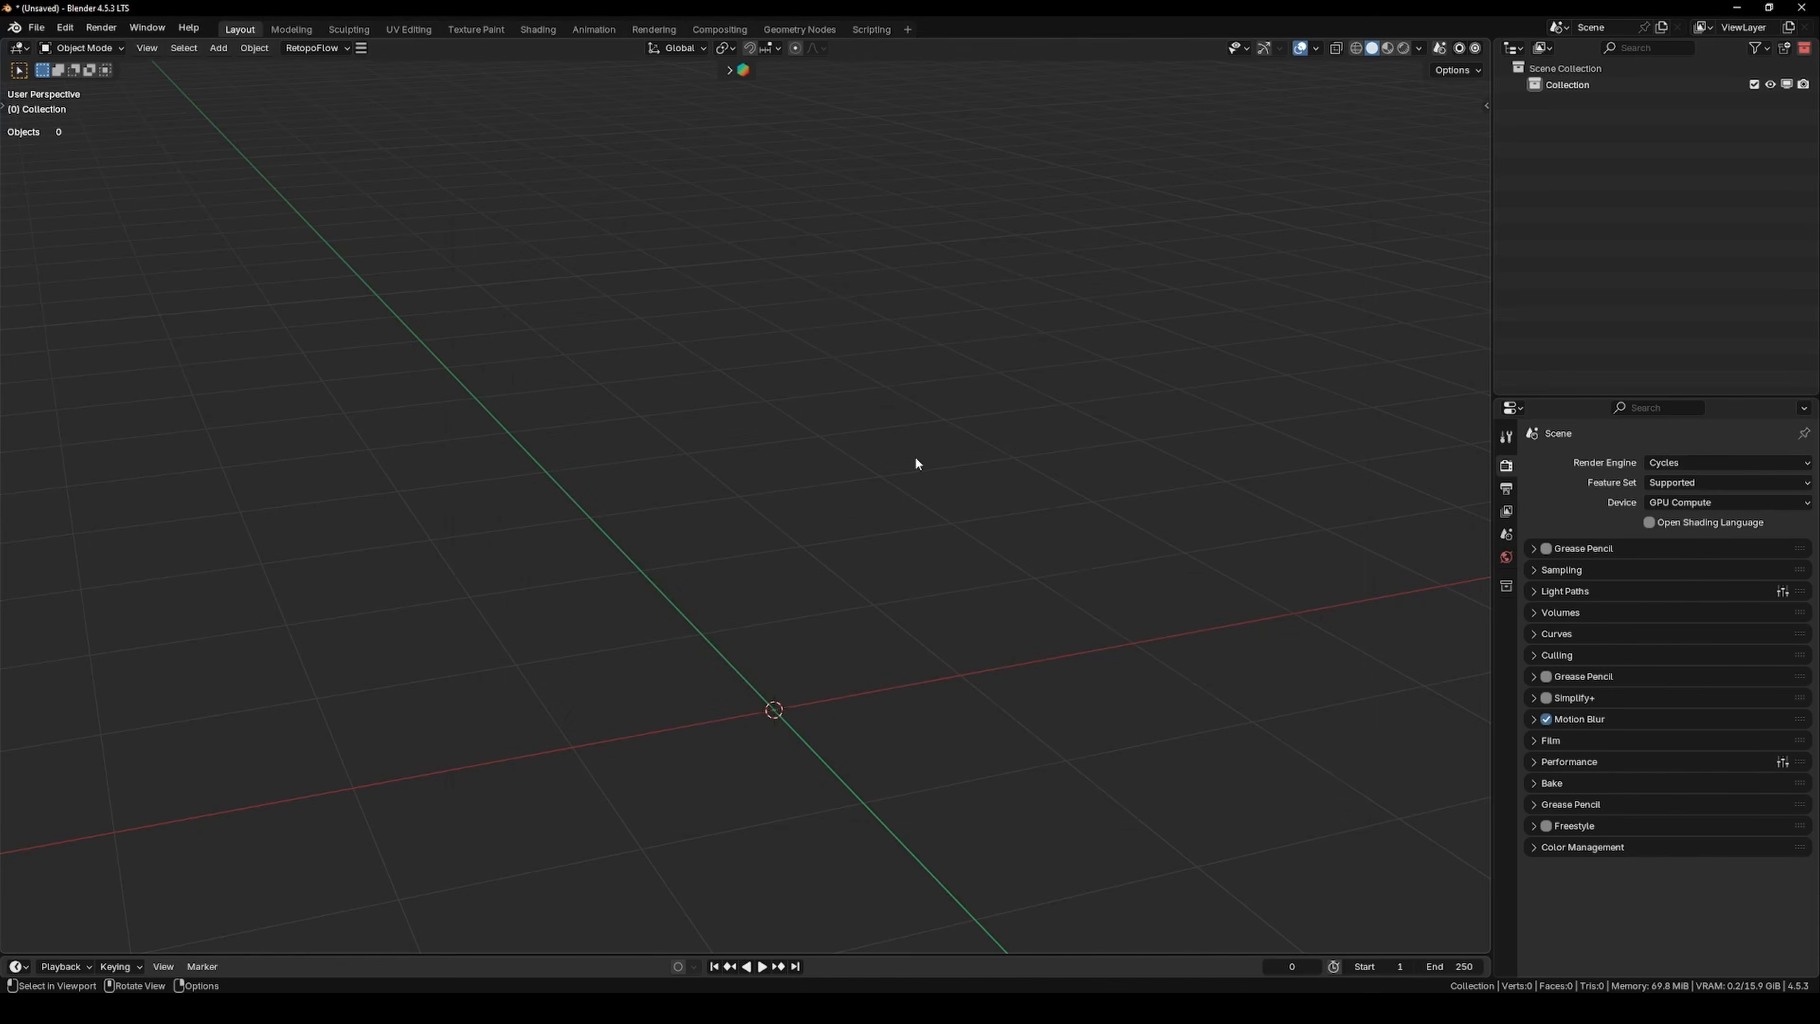
ctrl+middle_drag(924, 445, 847, 657)
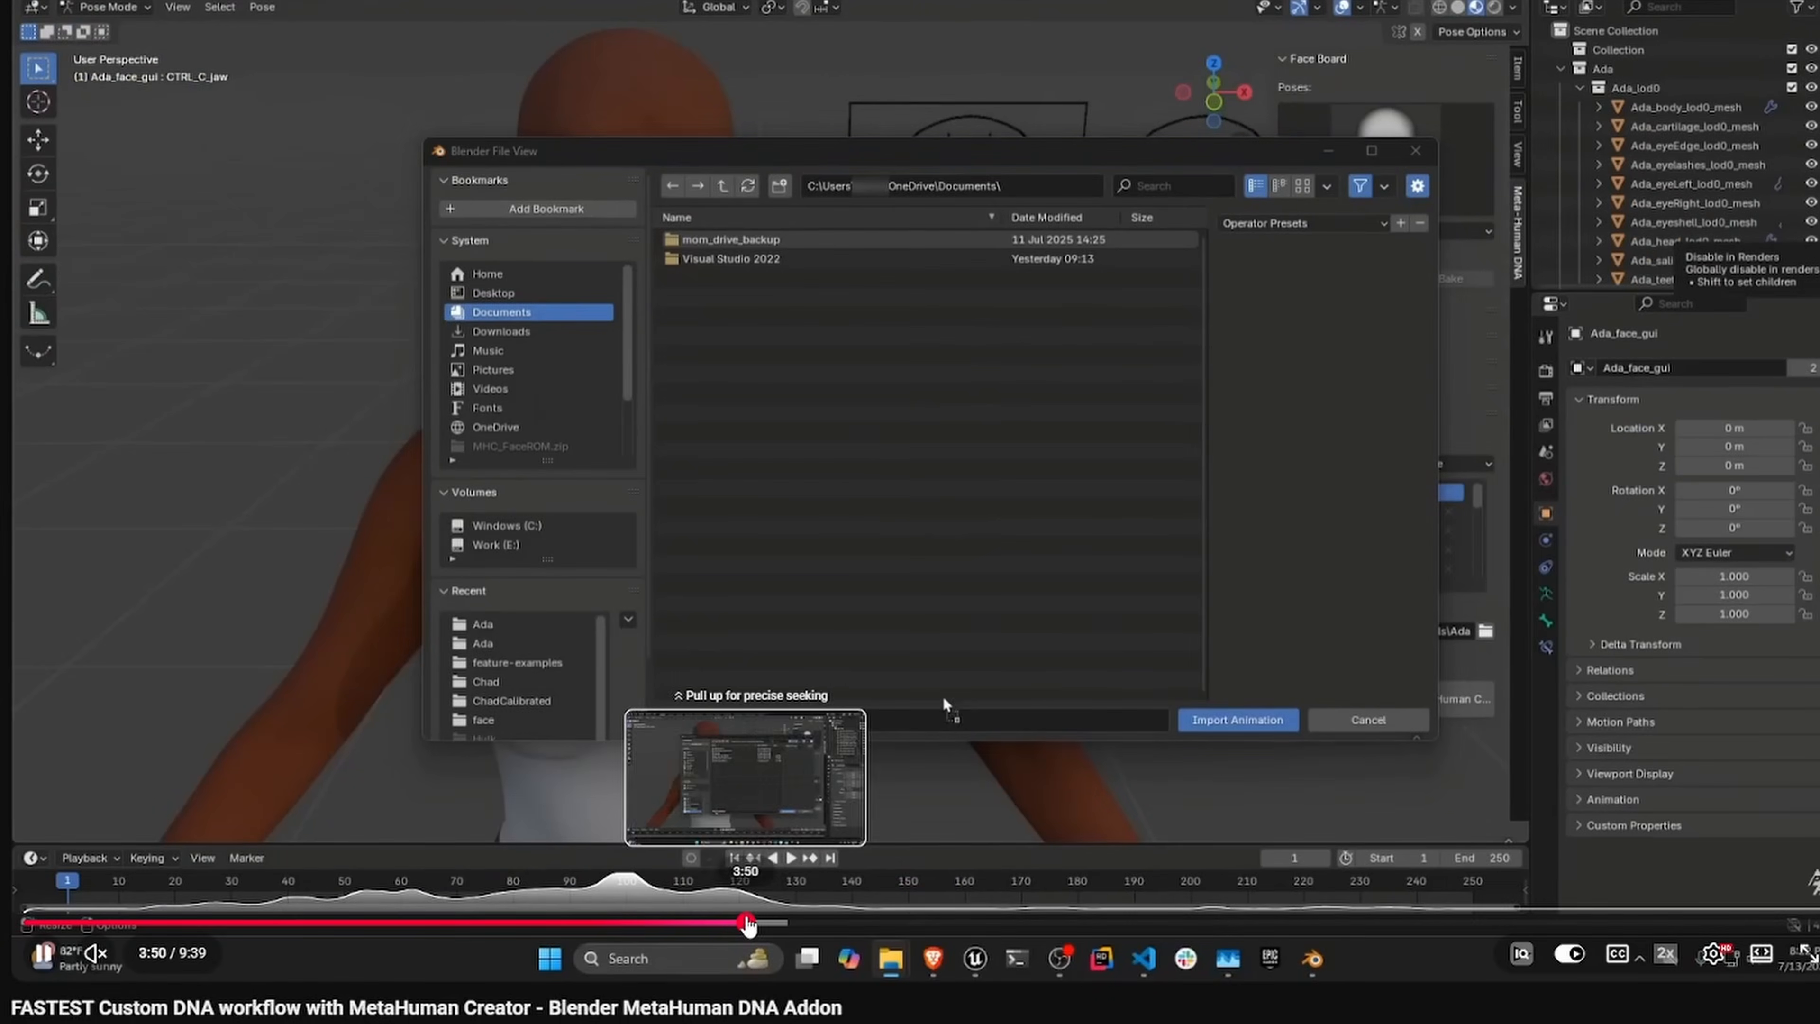
Skim forward through the MetaHuman DNA addon video on the custom DNA workflow
mouse_move(747, 924)
mouse_down()
mouse_move(1114, 925)
mouse_move(916, 926)
mouse_up()
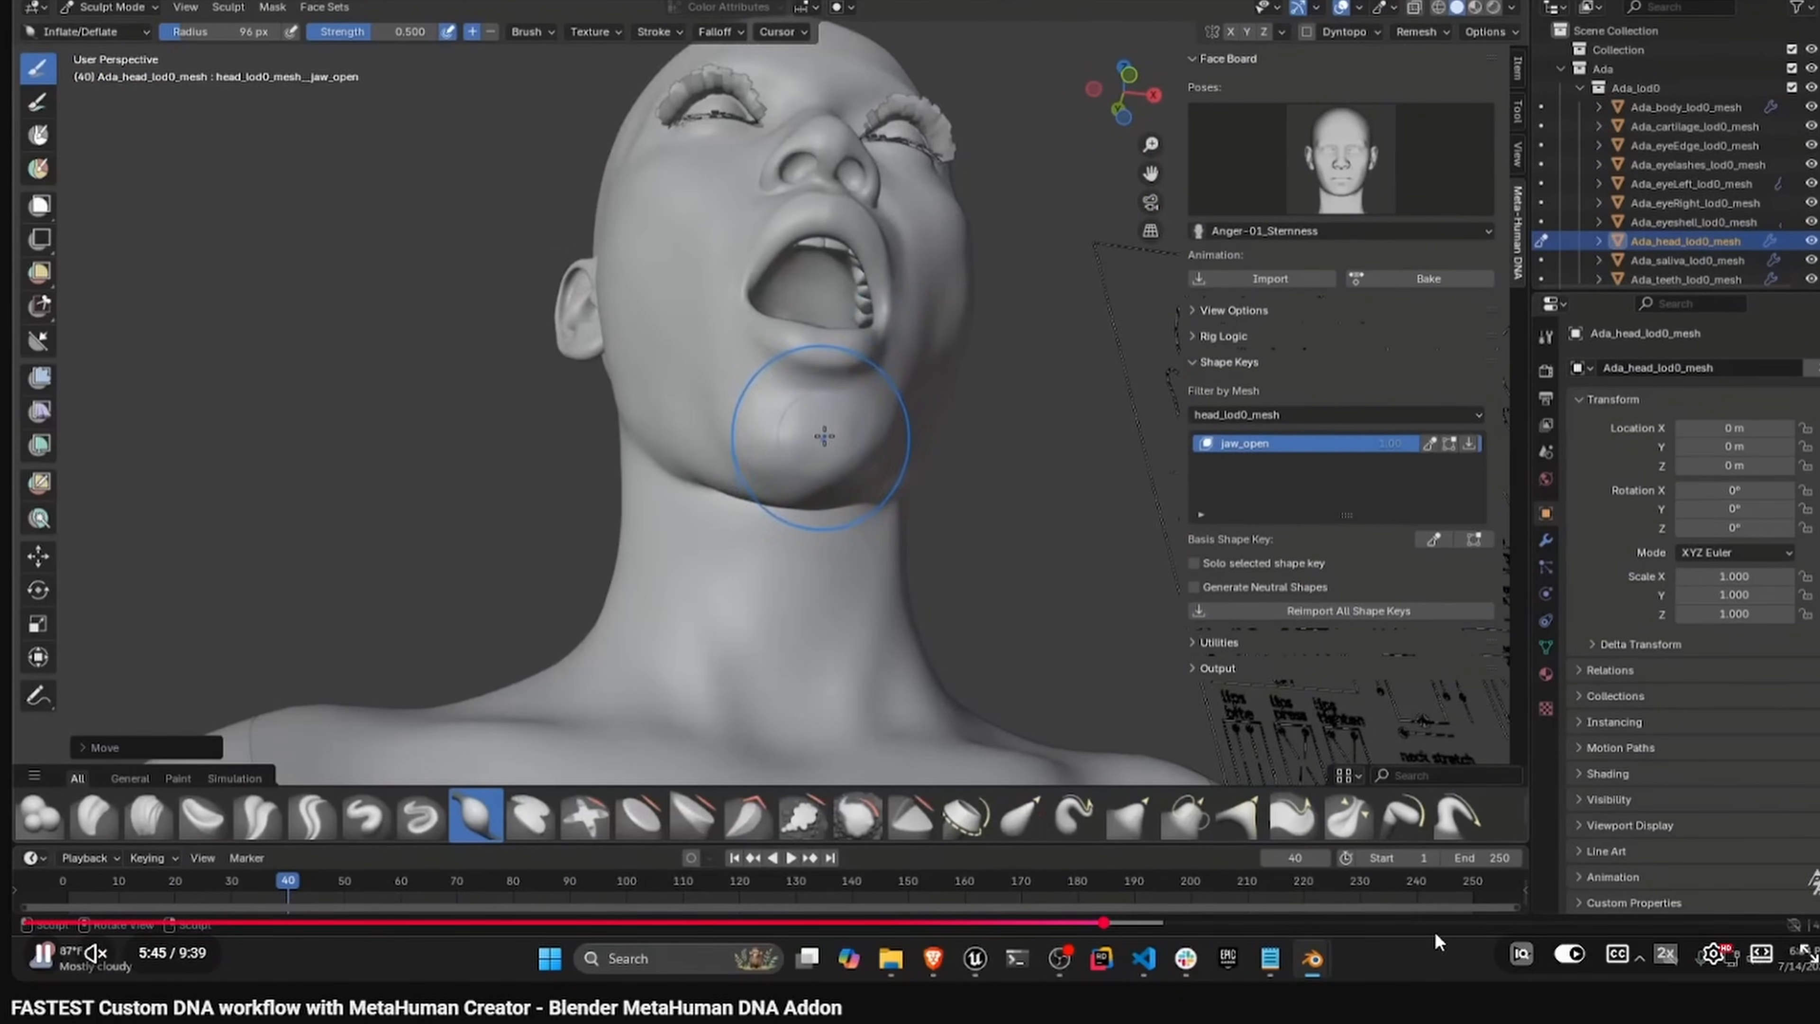
click(1623, 920)
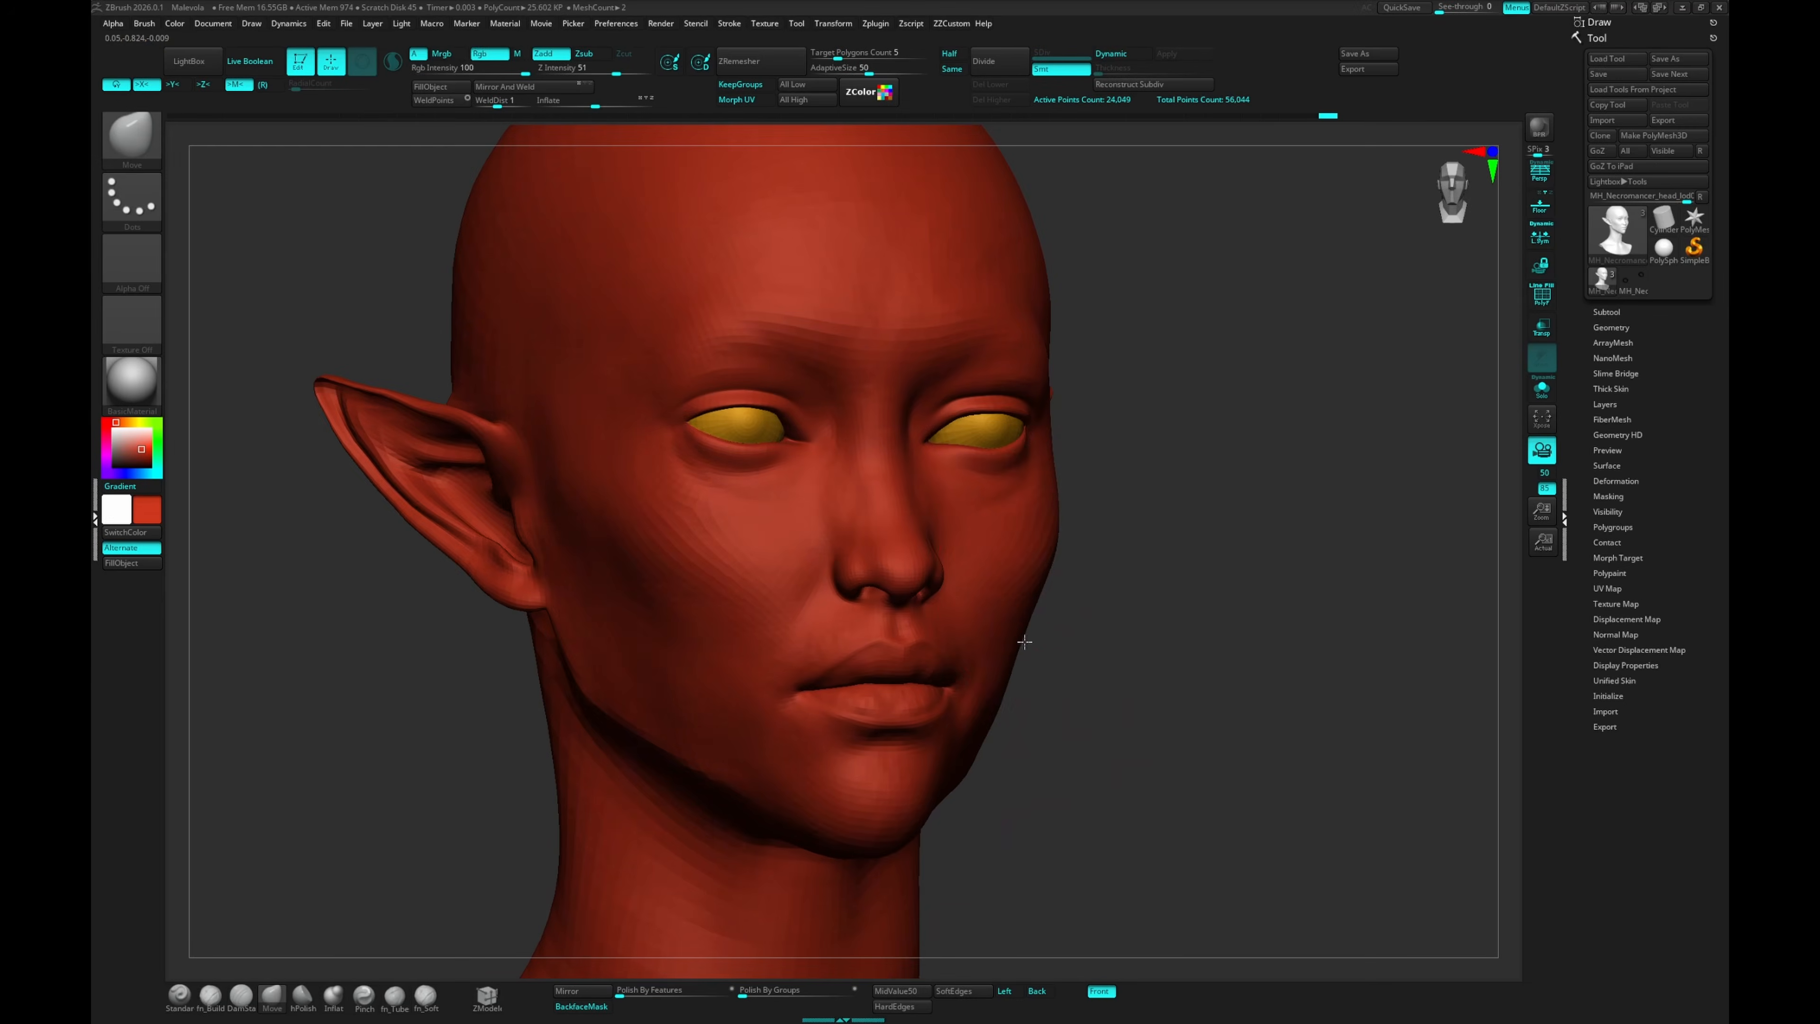
In ZBrush, refine the demon head's face with the Move, Dam Standard and Standard brushes
mouse_move(1078, 582)
mouse_down()
mouse_move(1166, 691)
mouse_move(1125, 780)
mouse_move(1225, 691)
mouse_move(1100, 585)
mouse_up()
key(b)
key(d)
key(s)
key(b)
key(s)
key(t)
drag(1261, 603, 1198, 604)
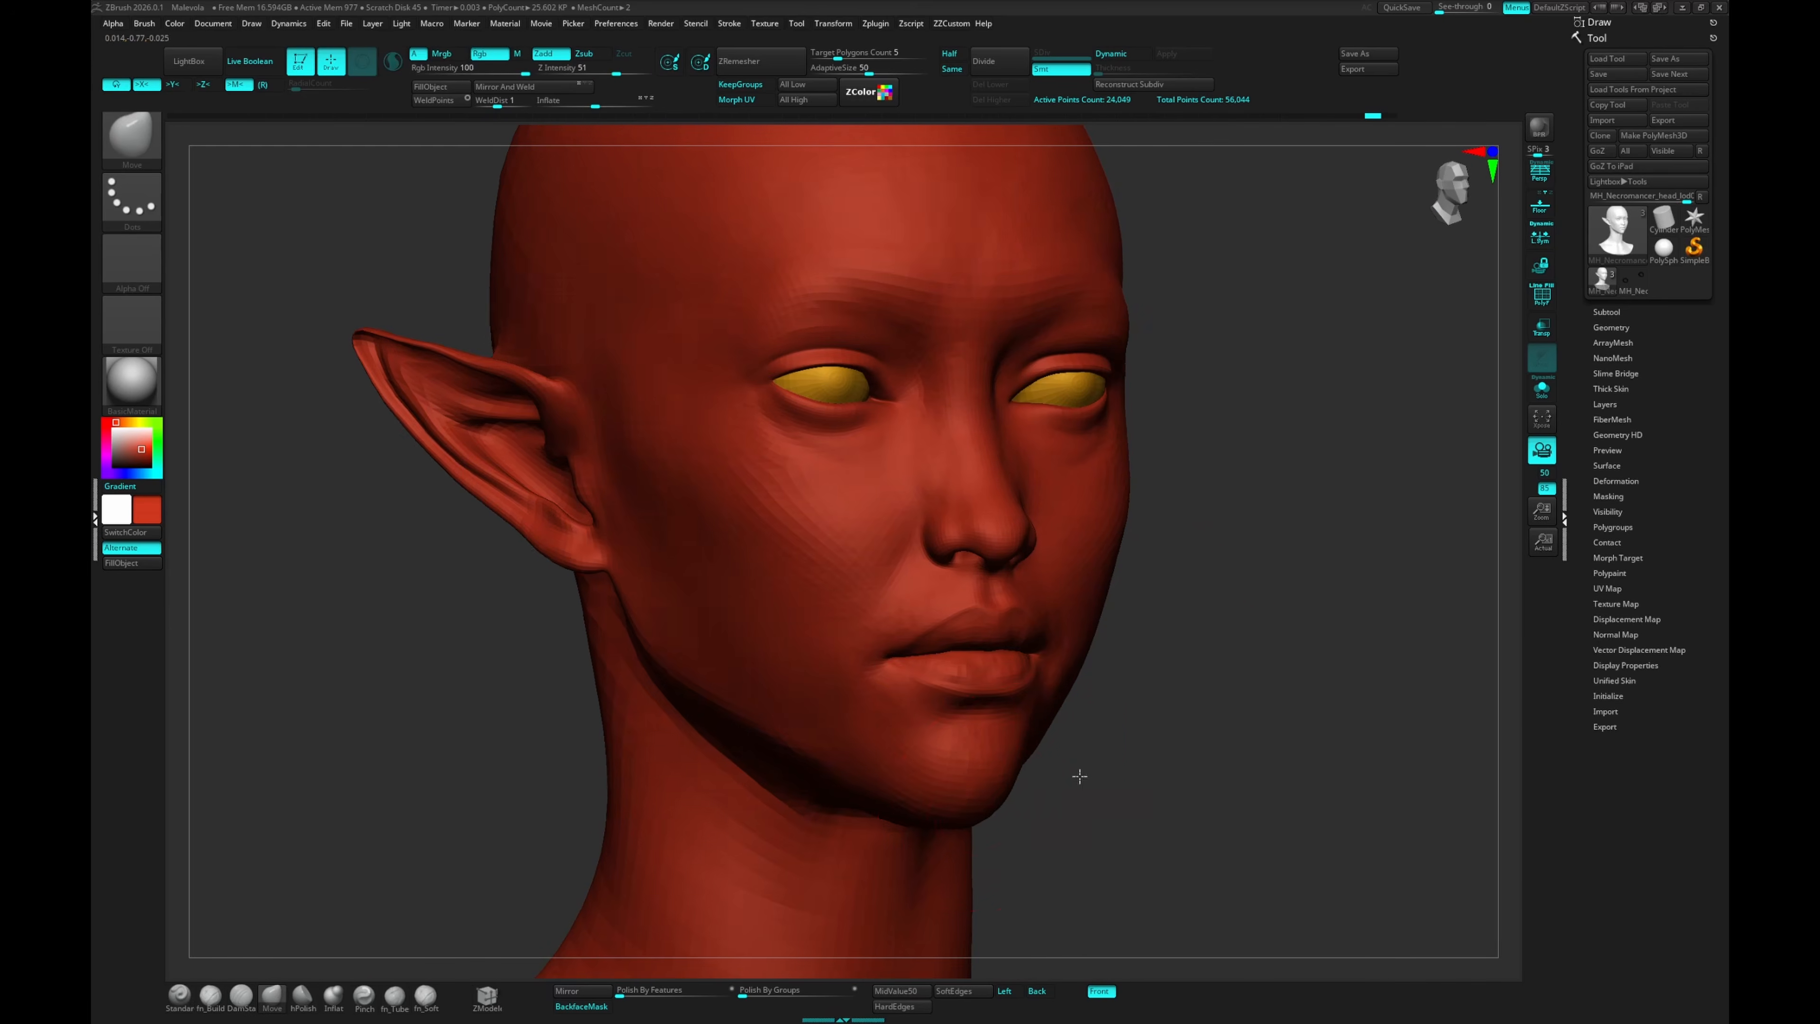
drag(1080, 776, 1170, 630)
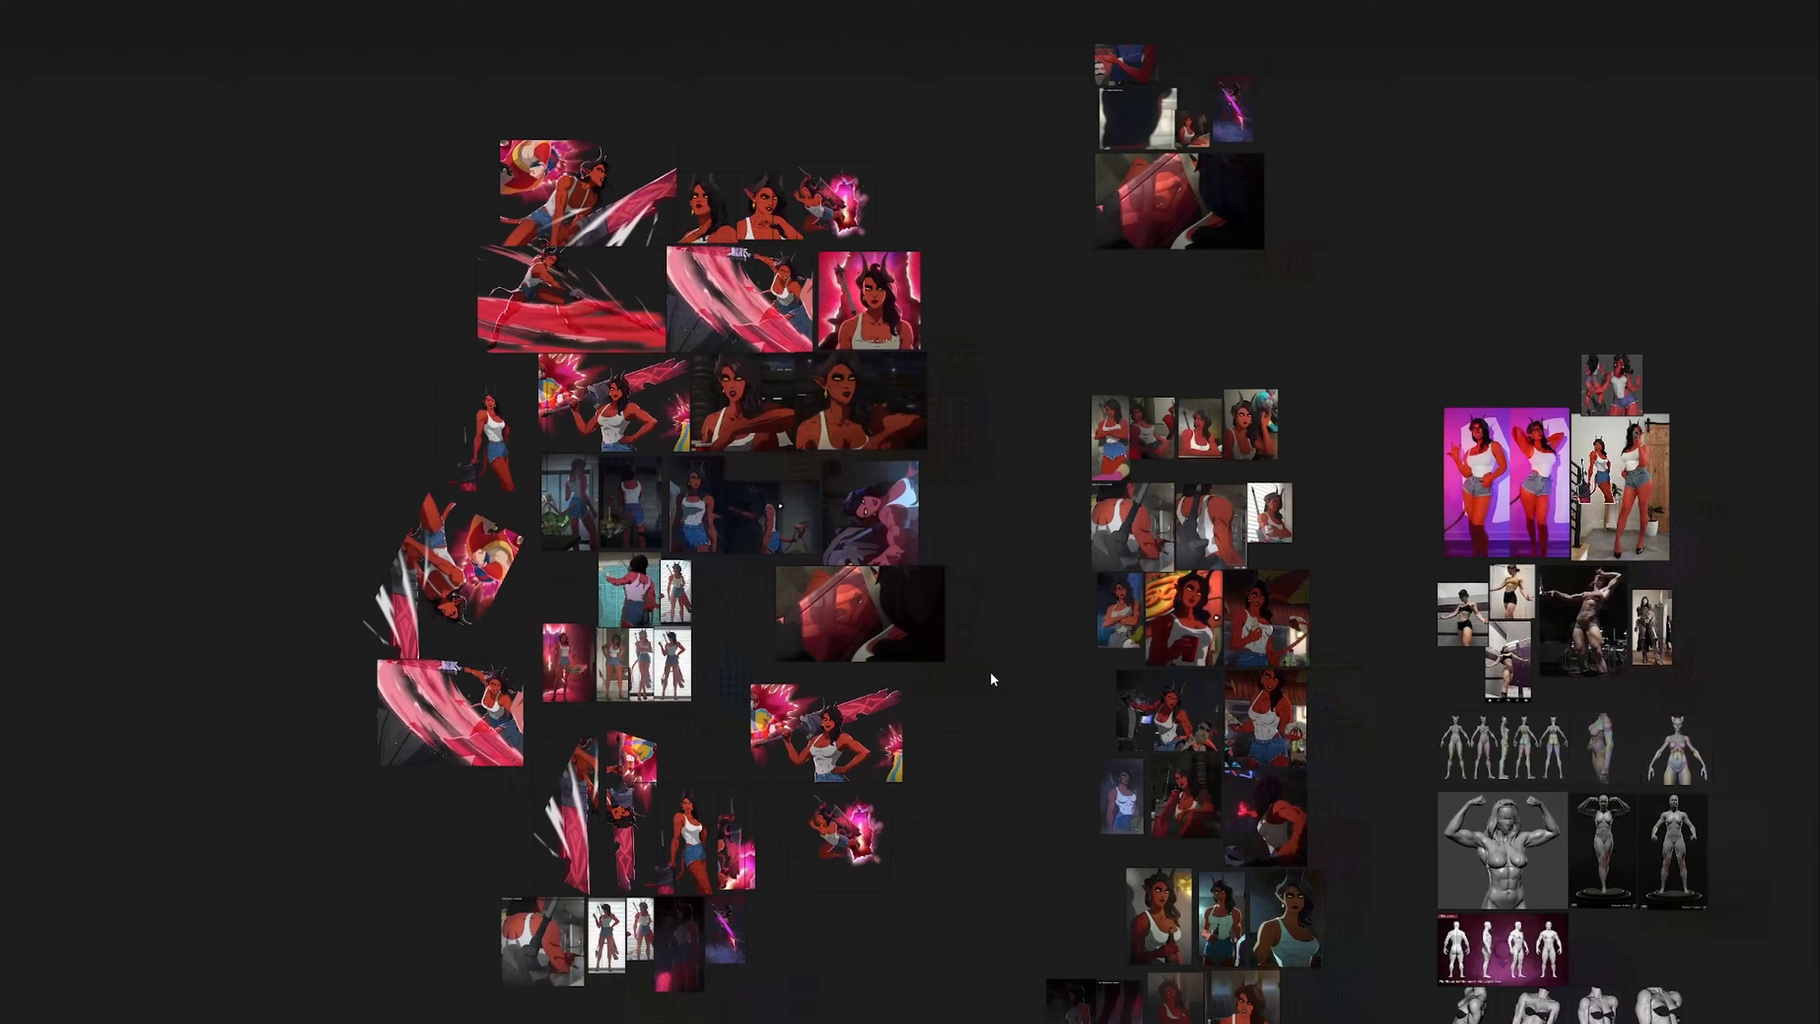
Examine the Malevola artwork on the reference board up close
scroll(989, 671, up, 5)
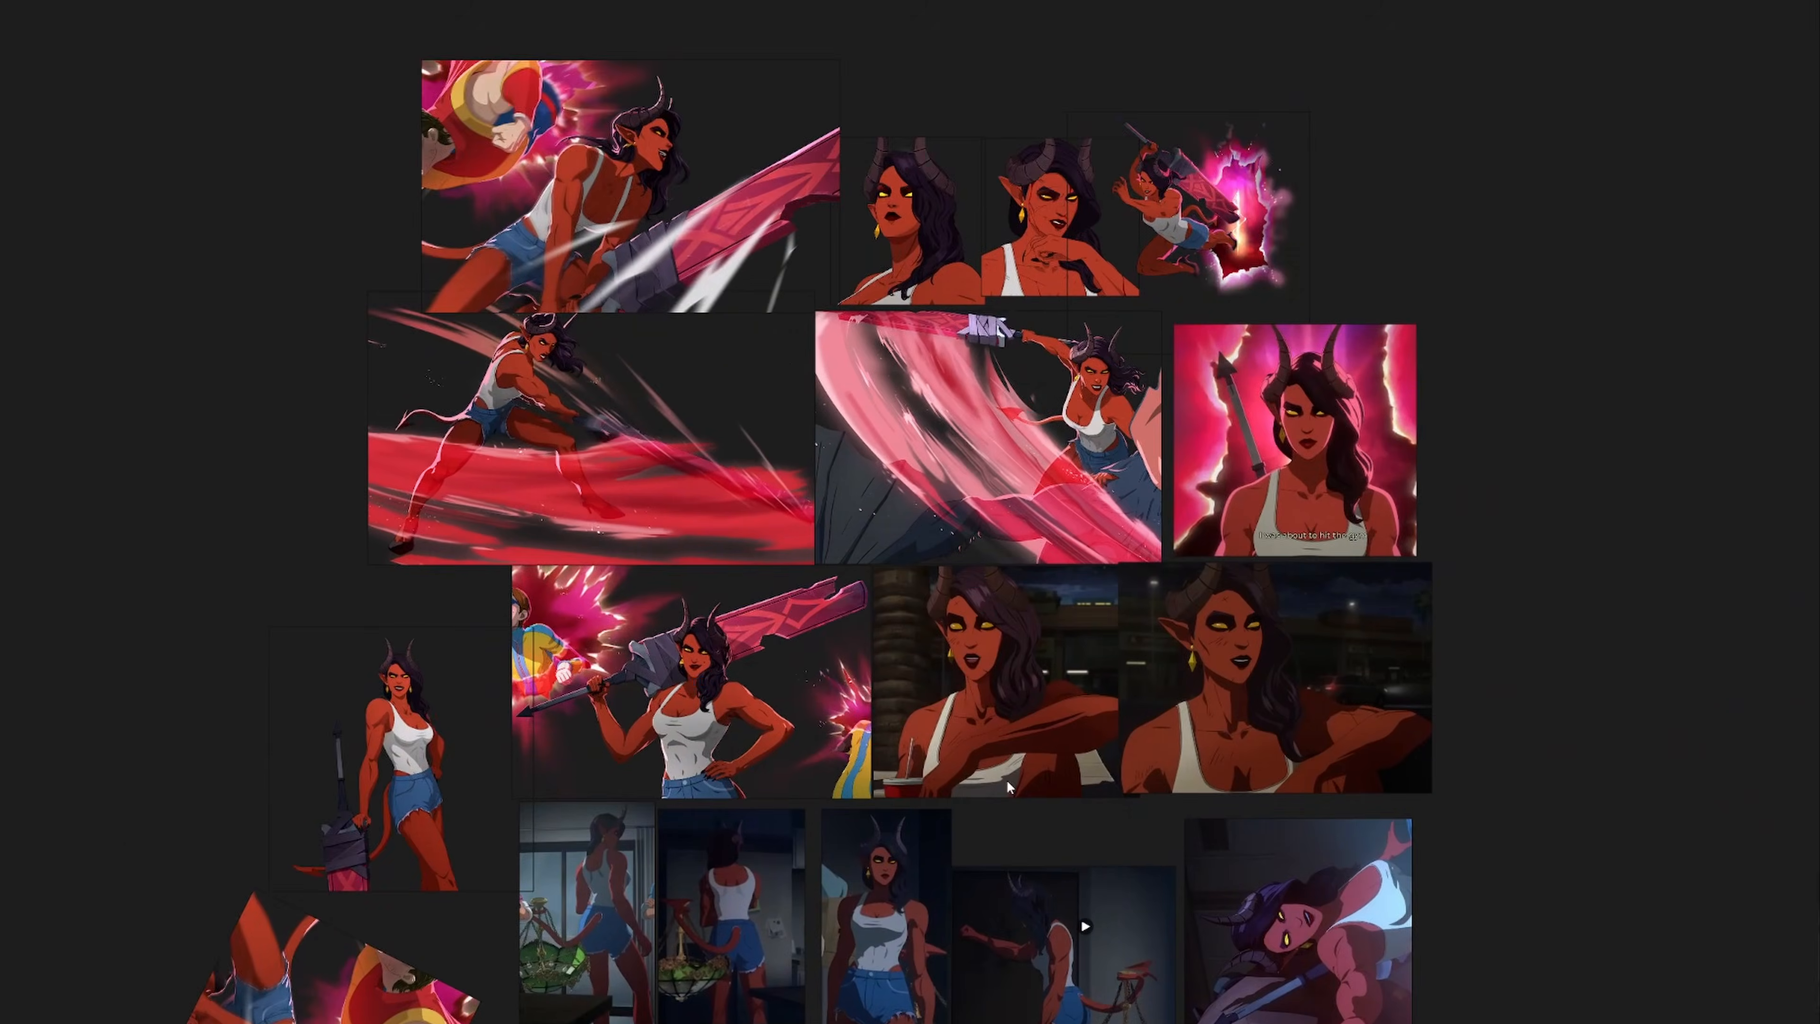
middle_drag(1007, 779, 301, 58)
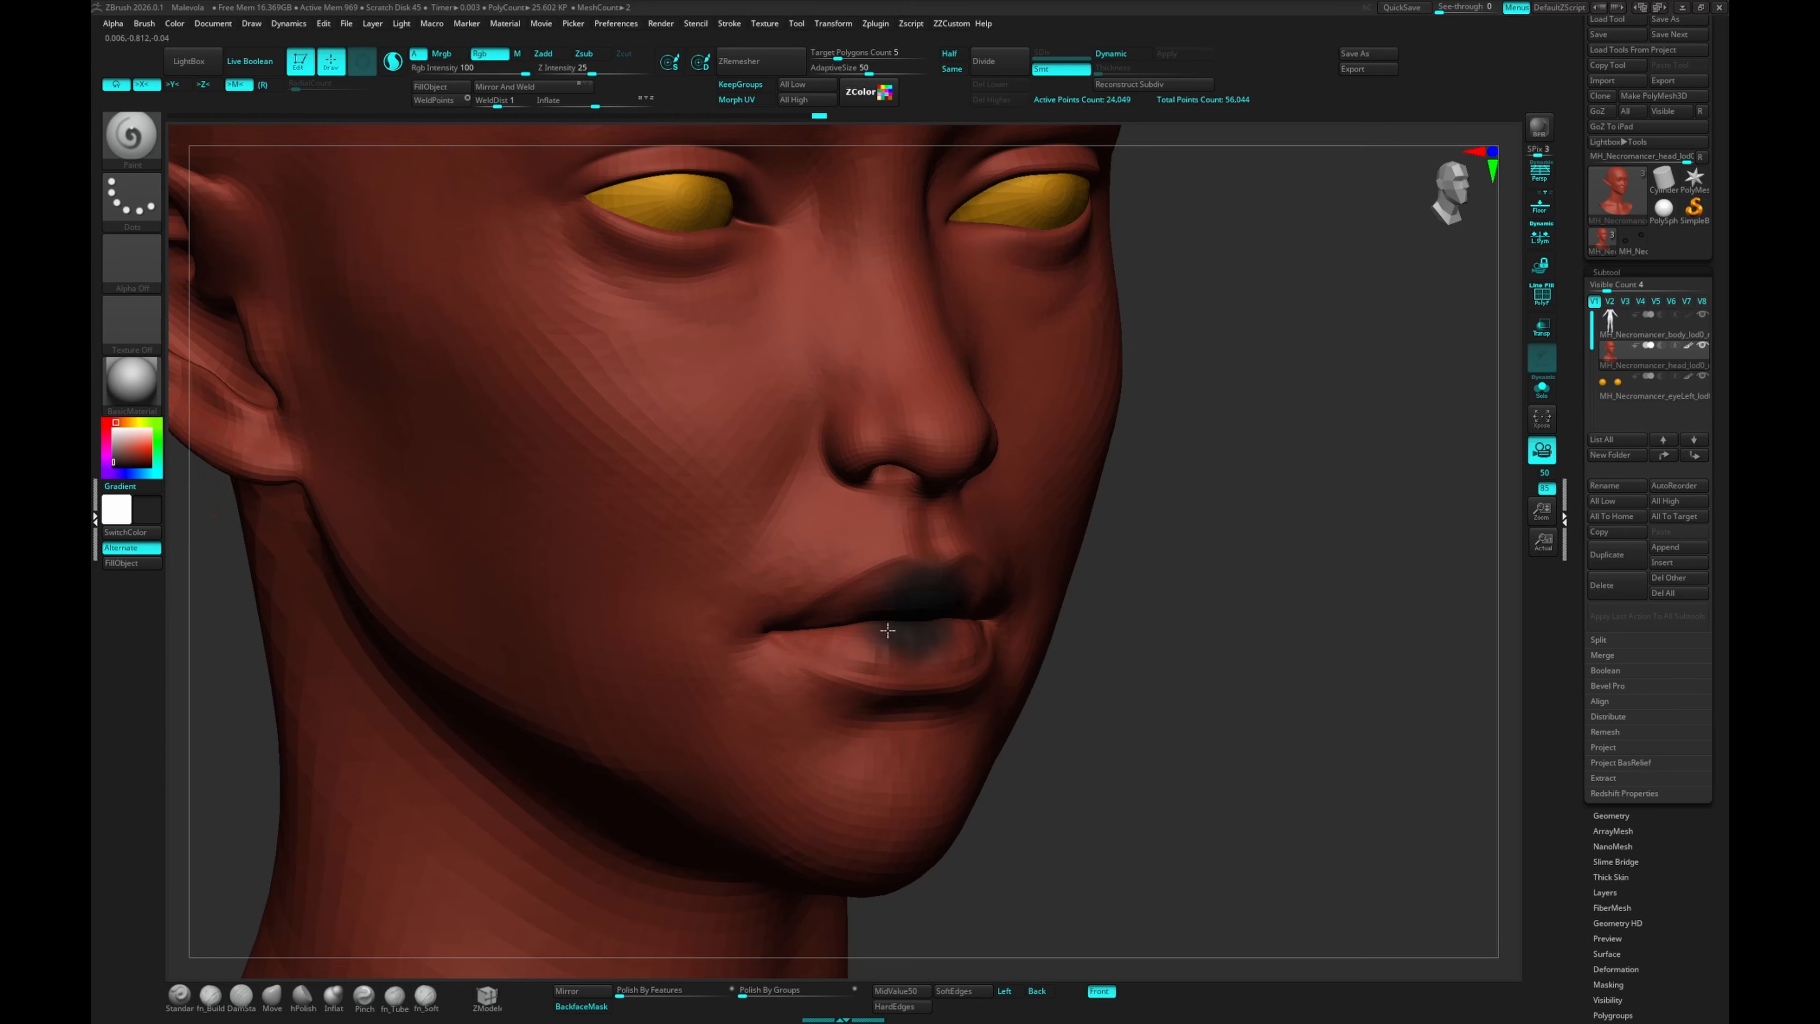
Paint the head's lips dark and pull the horns and front hair into shape
drag(1043, 584, 925, 555)
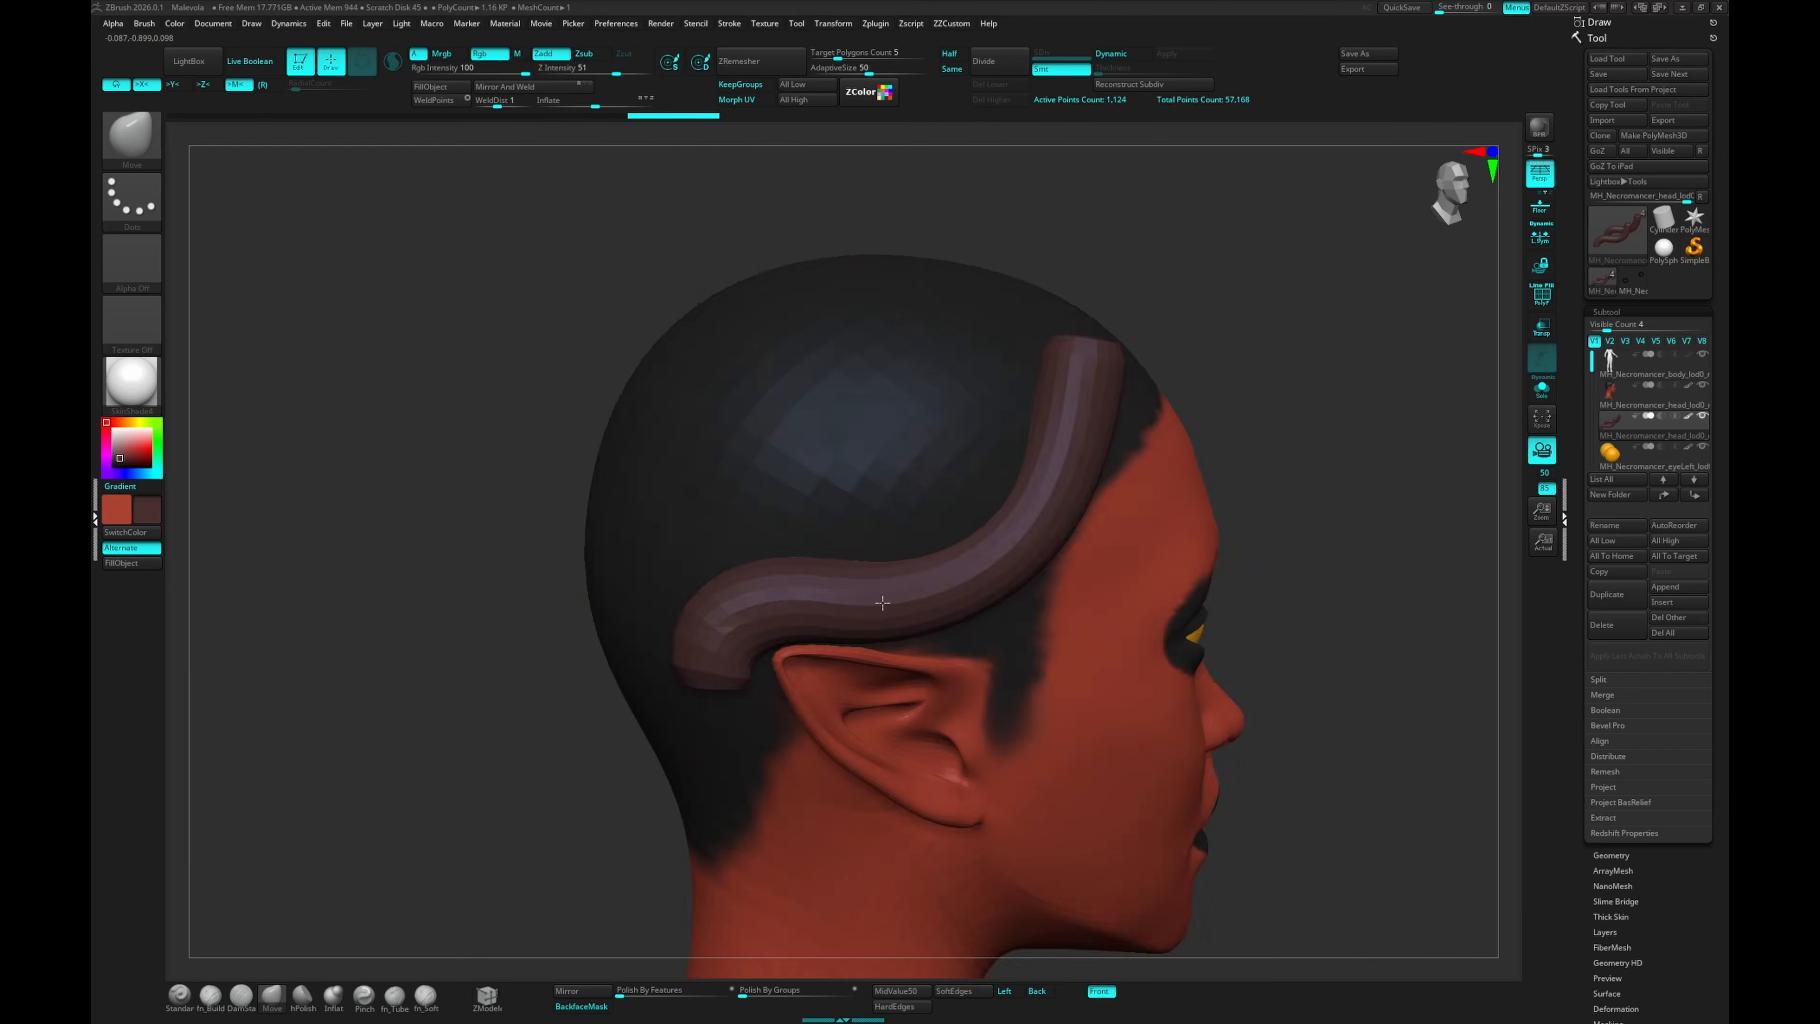
mouse_move(860, 430)
mouse_down()
mouse_move(609, 651)
mouse_move(1058, 187)
mouse_up()
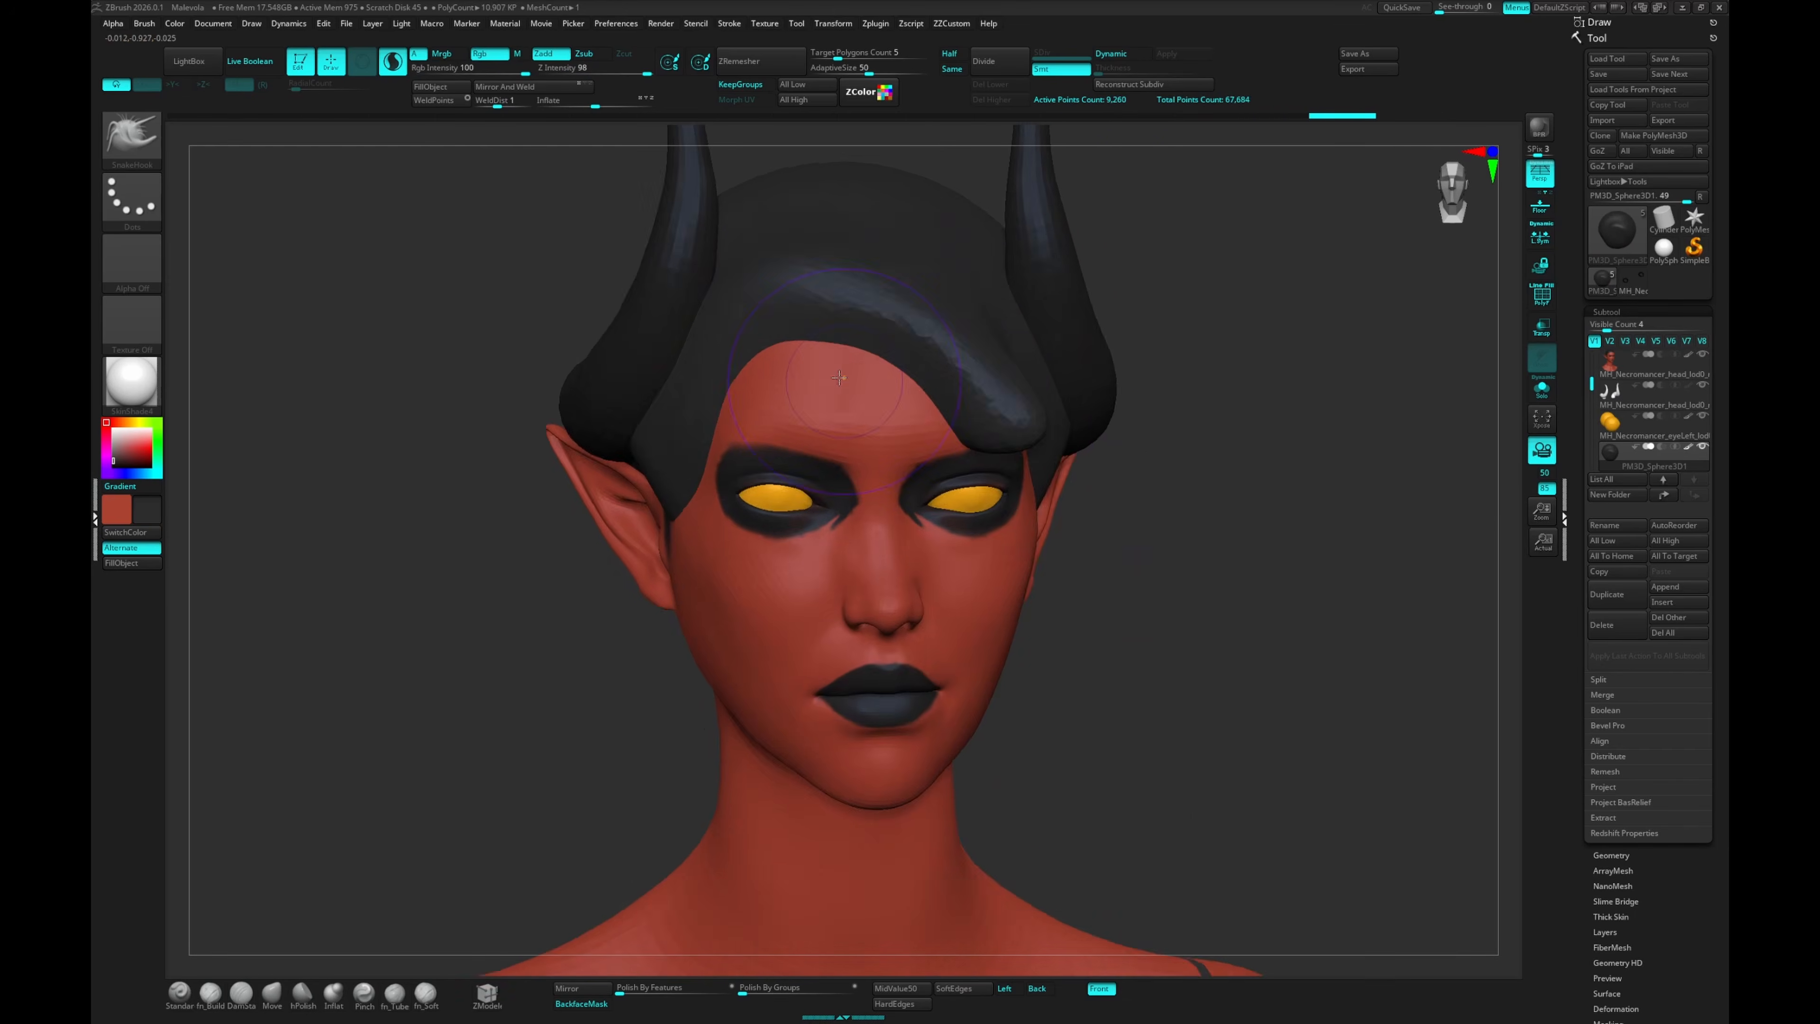
mouse_move(1004, 502)
mouse_down()
mouse_move(1159, 519)
mouse_move(1154, 496)
mouse_move(902, 390)
mouse_move(963, 309)
mouse_up()
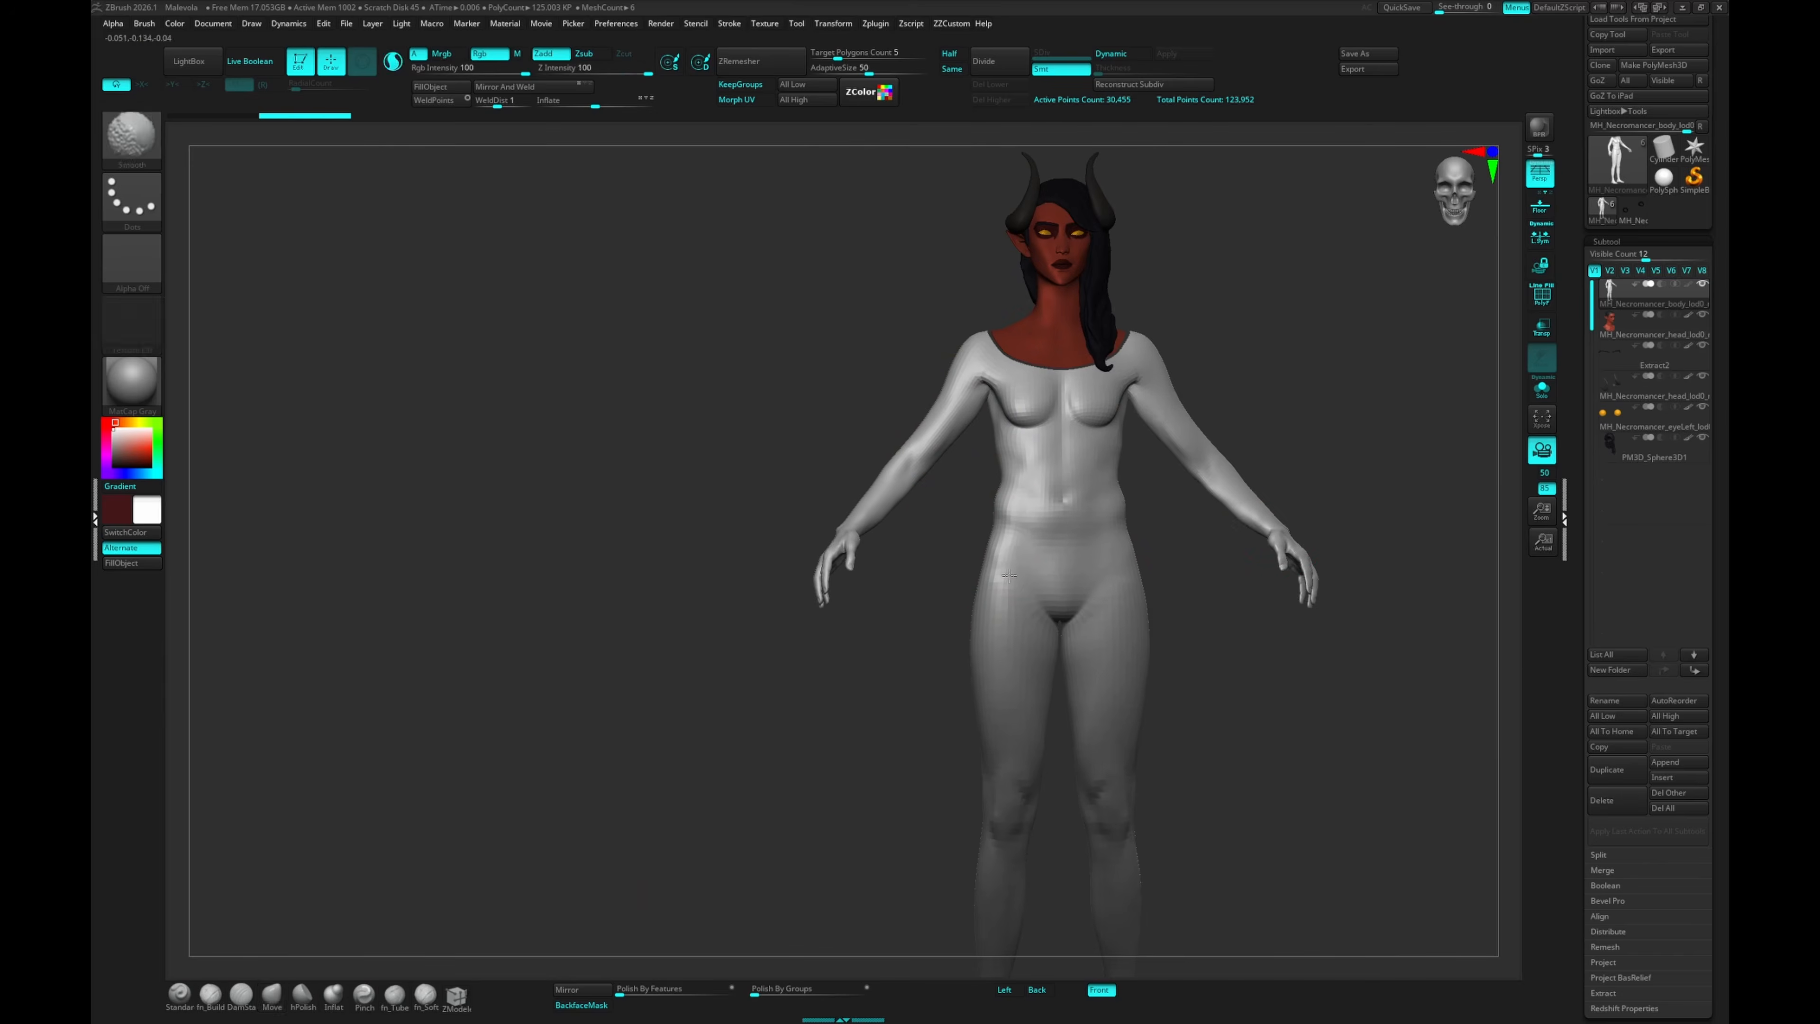
Mask the body mesh along the neckline and build up the muscles of the arms
scroll(1001, 430, up, 3)
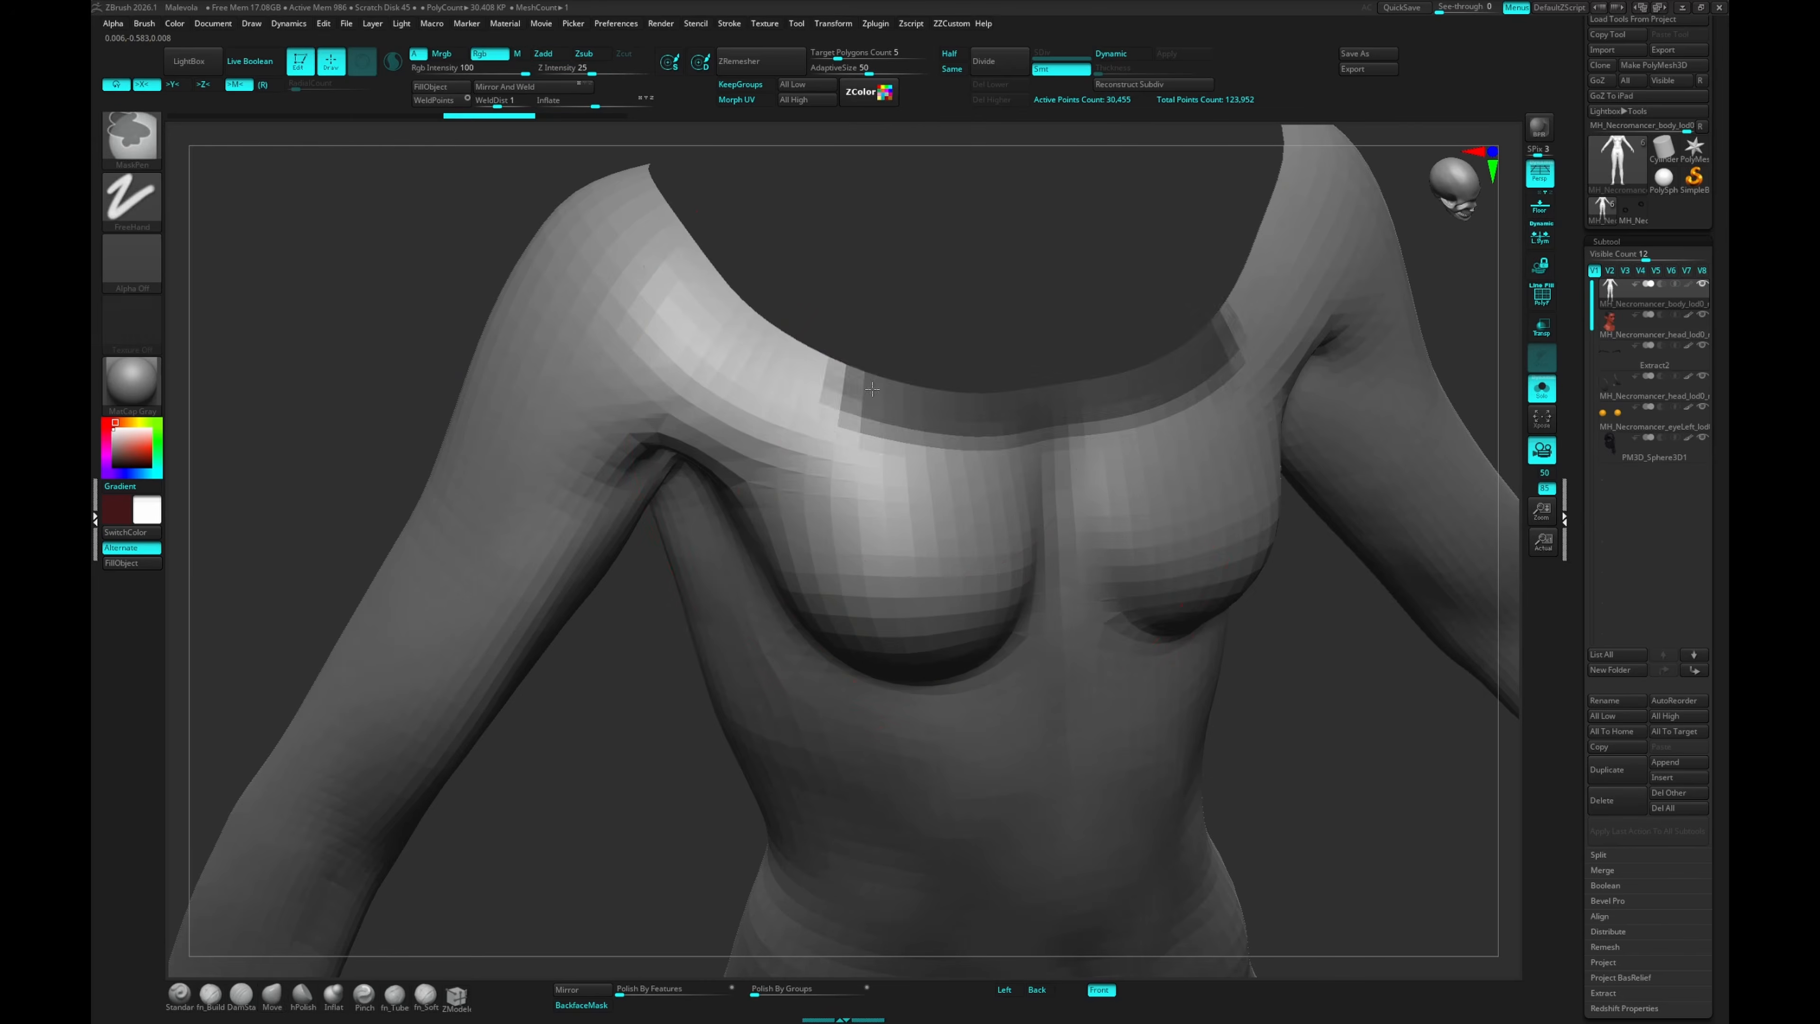
drag(501, 502, 913, 420)
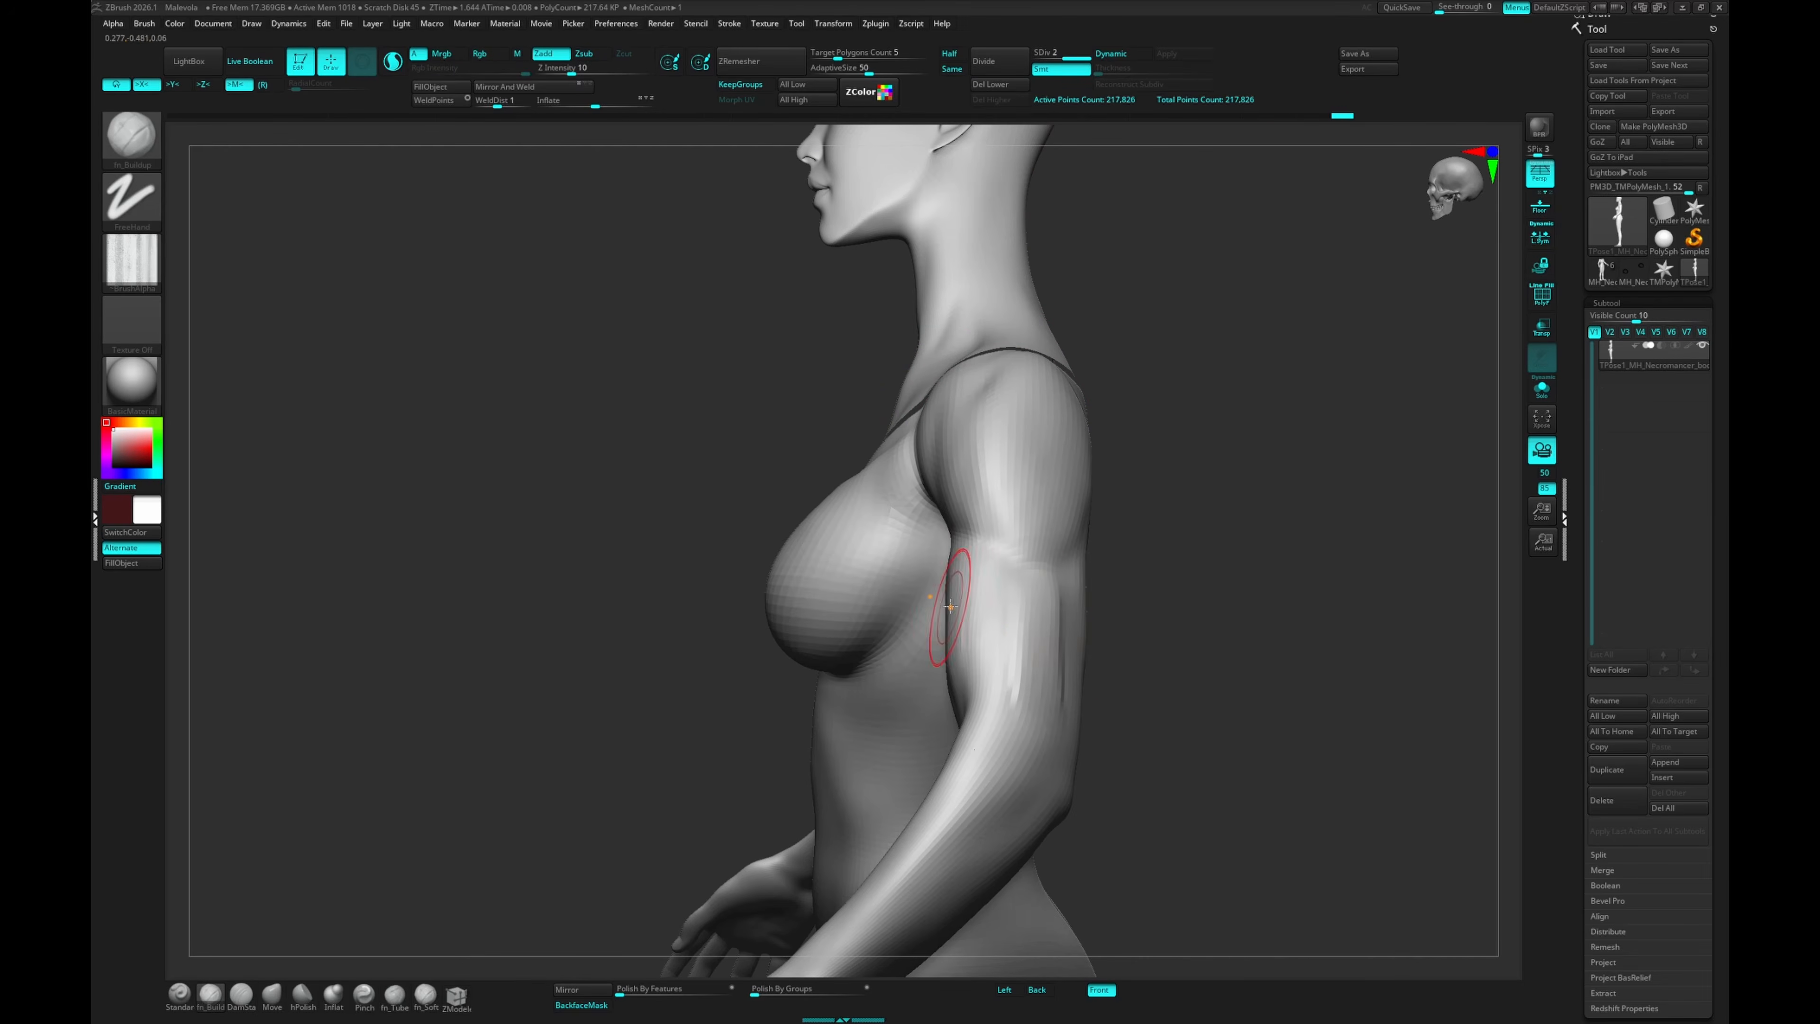
drag(950, 607, 1090, 609)
drag(1095, 531, 1161, 425)
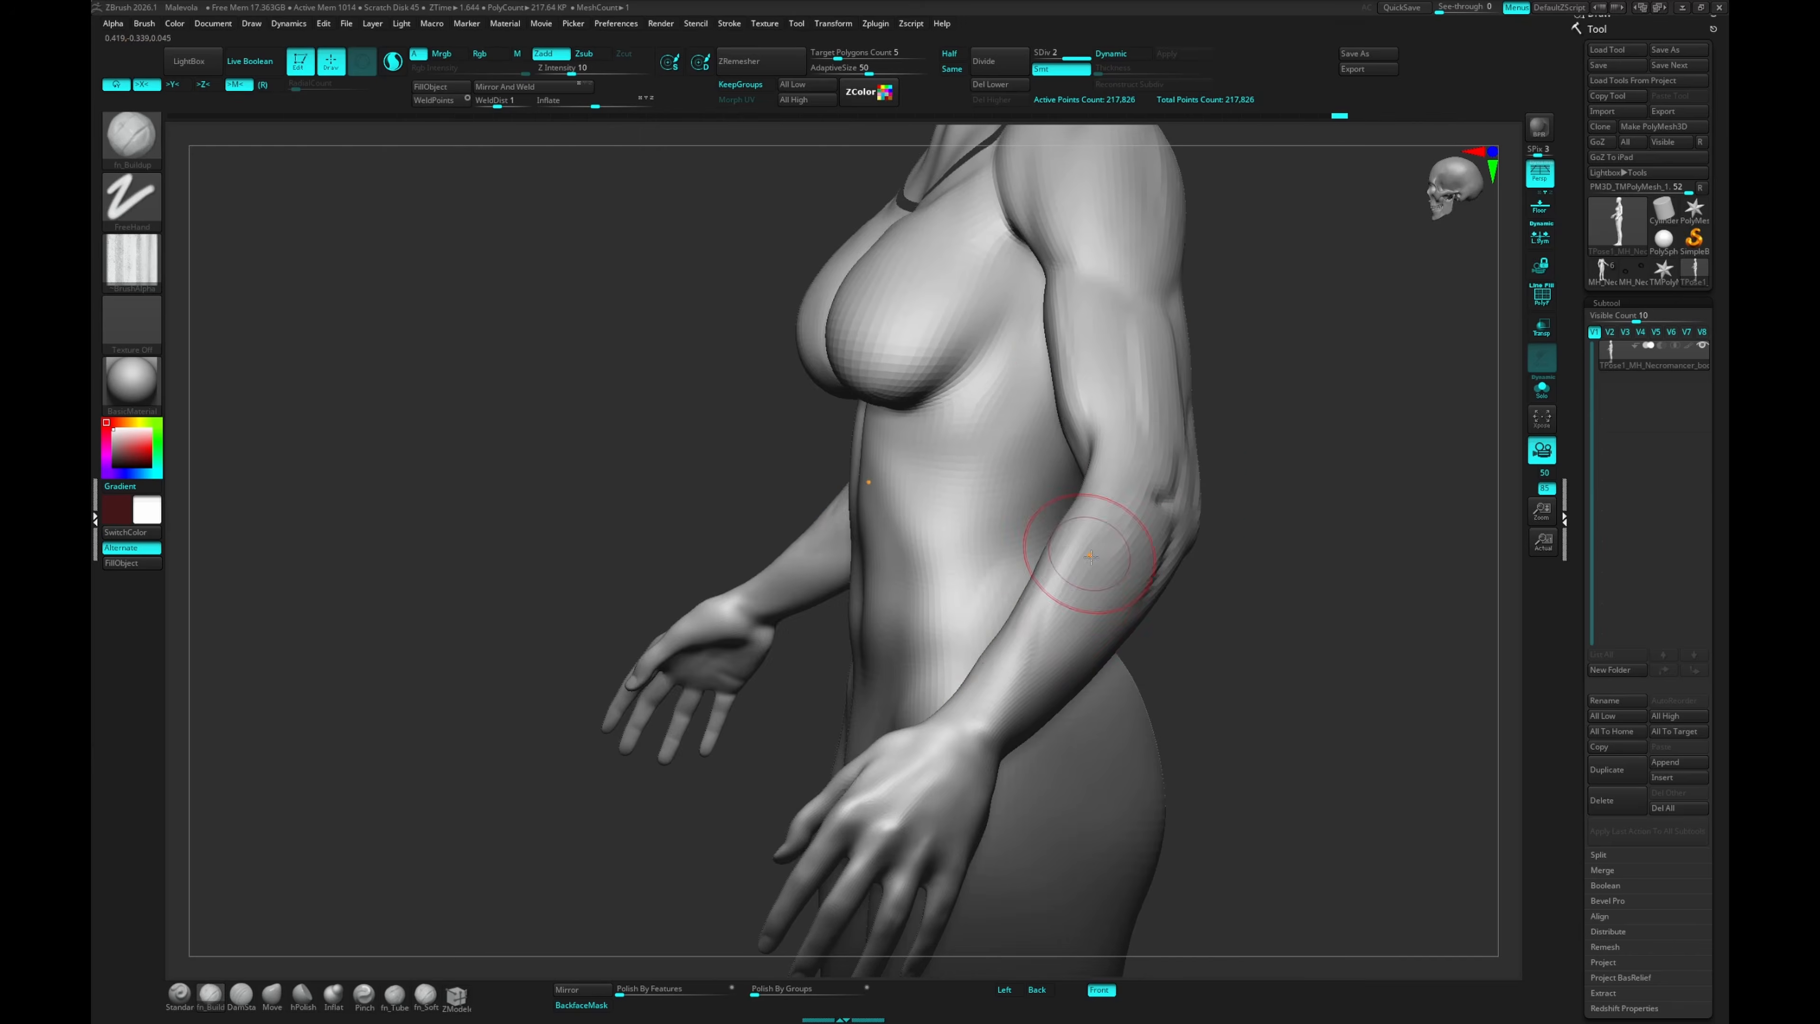
shift+right_drag(1003, 730, 1114, 601)
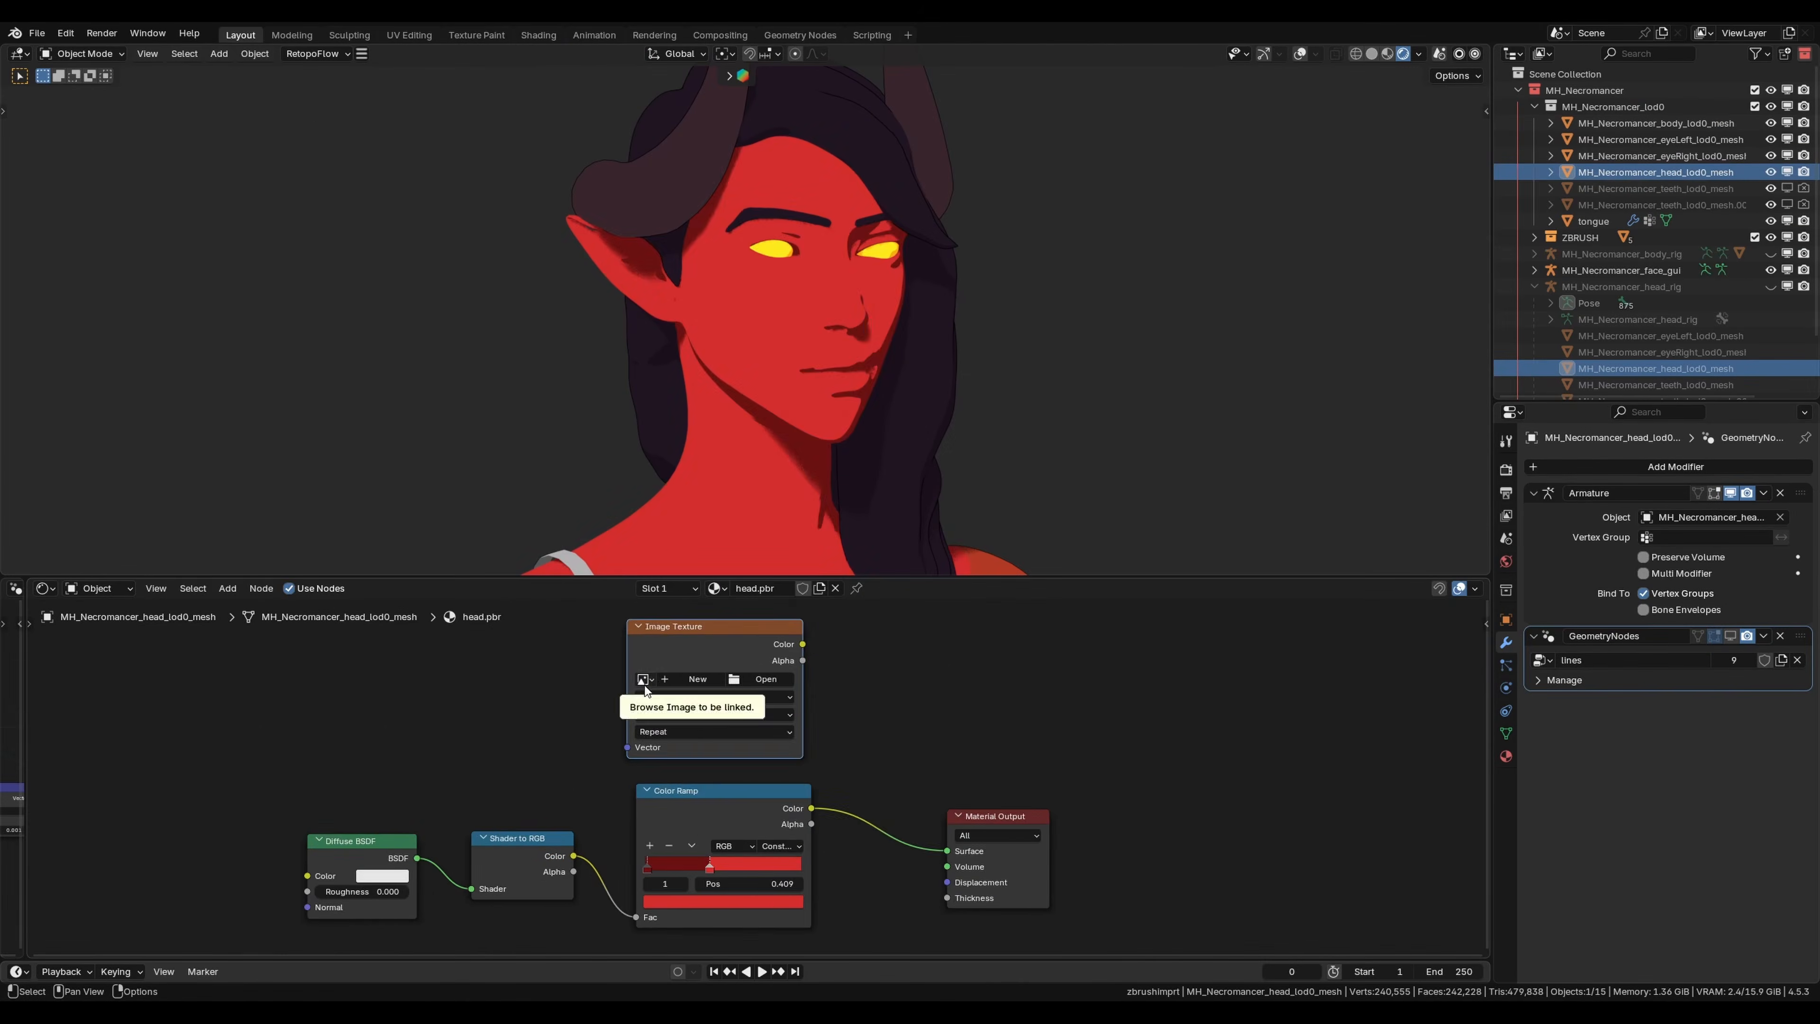
In Blender, set the Scale to 0.002 in the lines geometry nodes and review the outline material's nodes
key(shift+a)
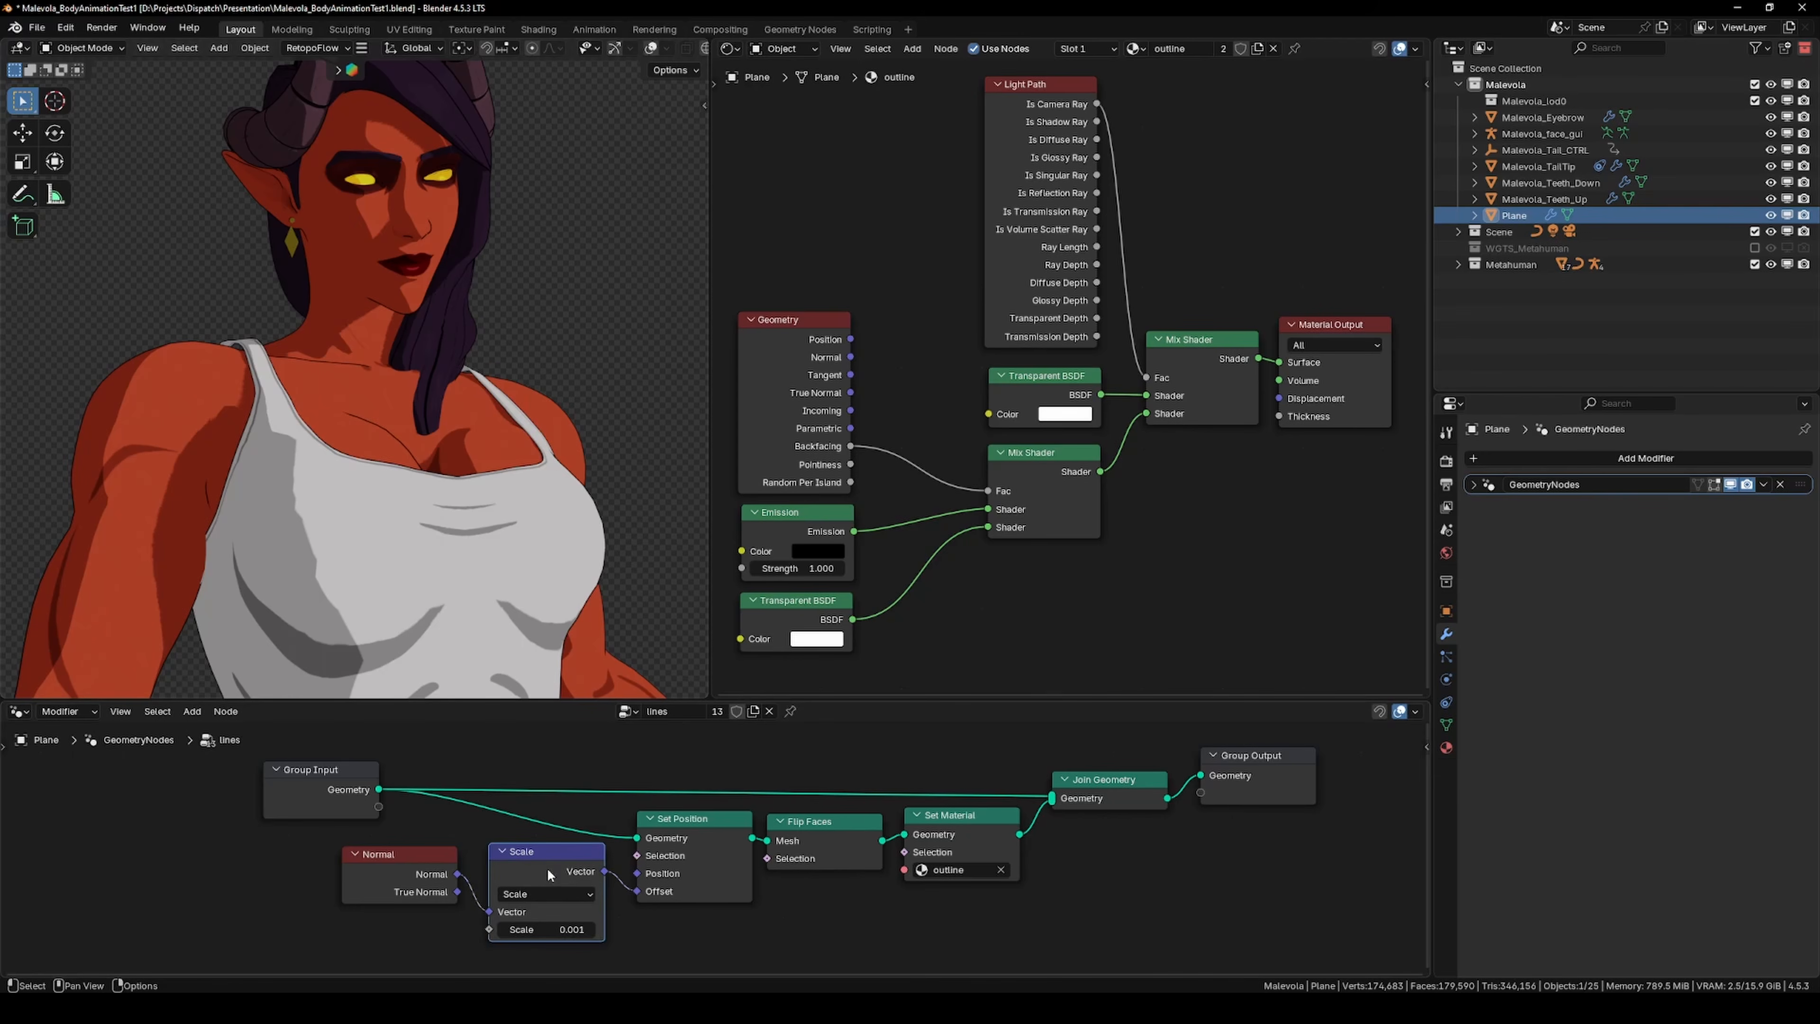
click(1128, 792)
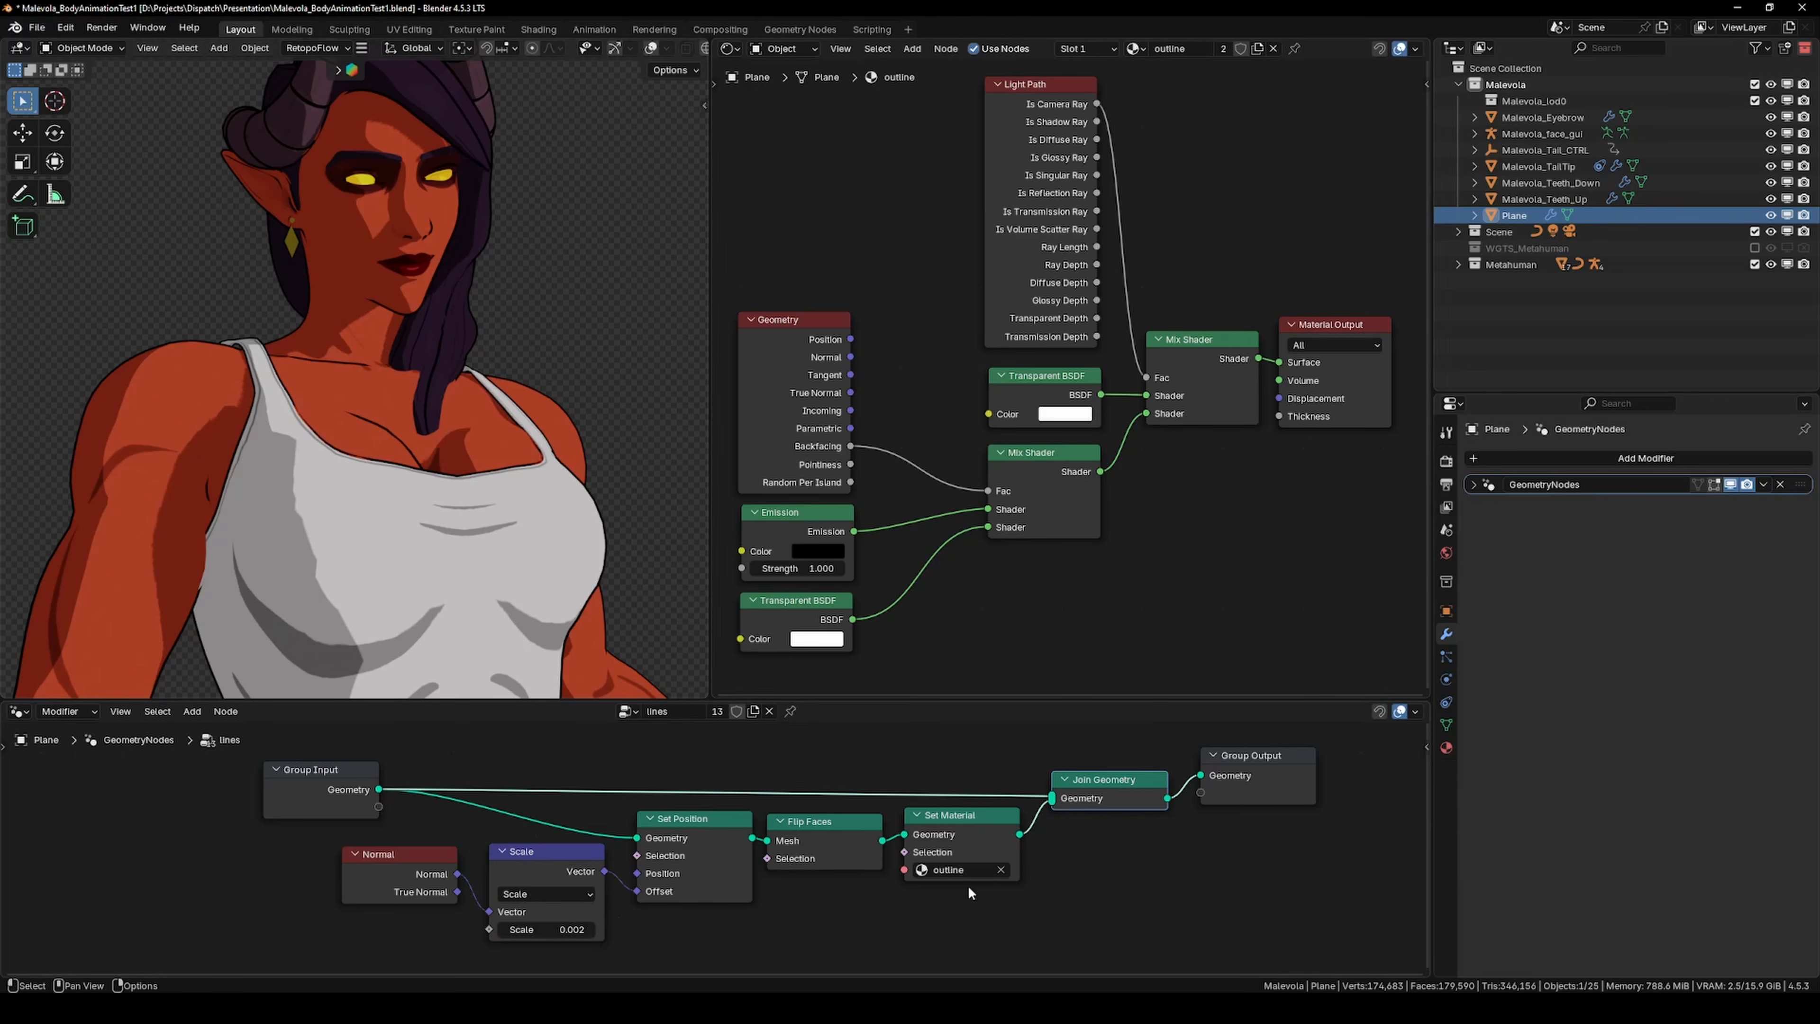
drag(1188, 523, 733, 185)
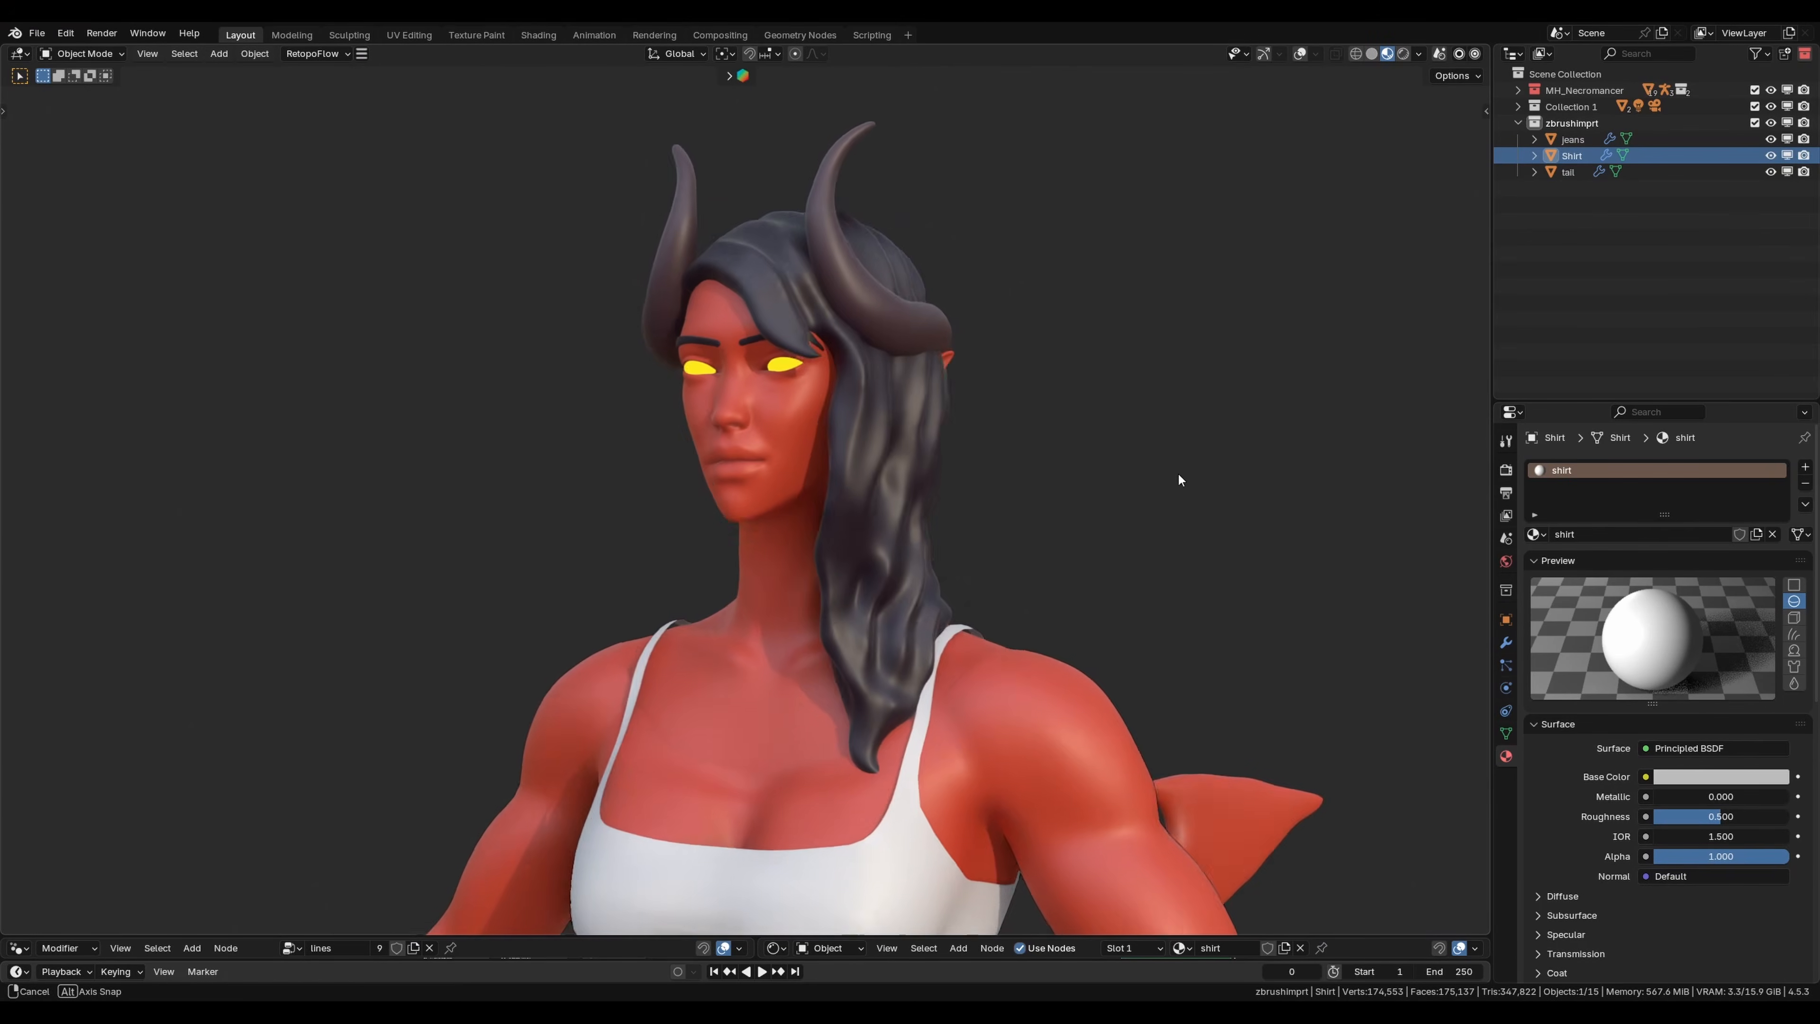
Inspect the shaded head, the horn rings and the hair strands from several angles
middle_drag(1177, 473, 1278, 479)
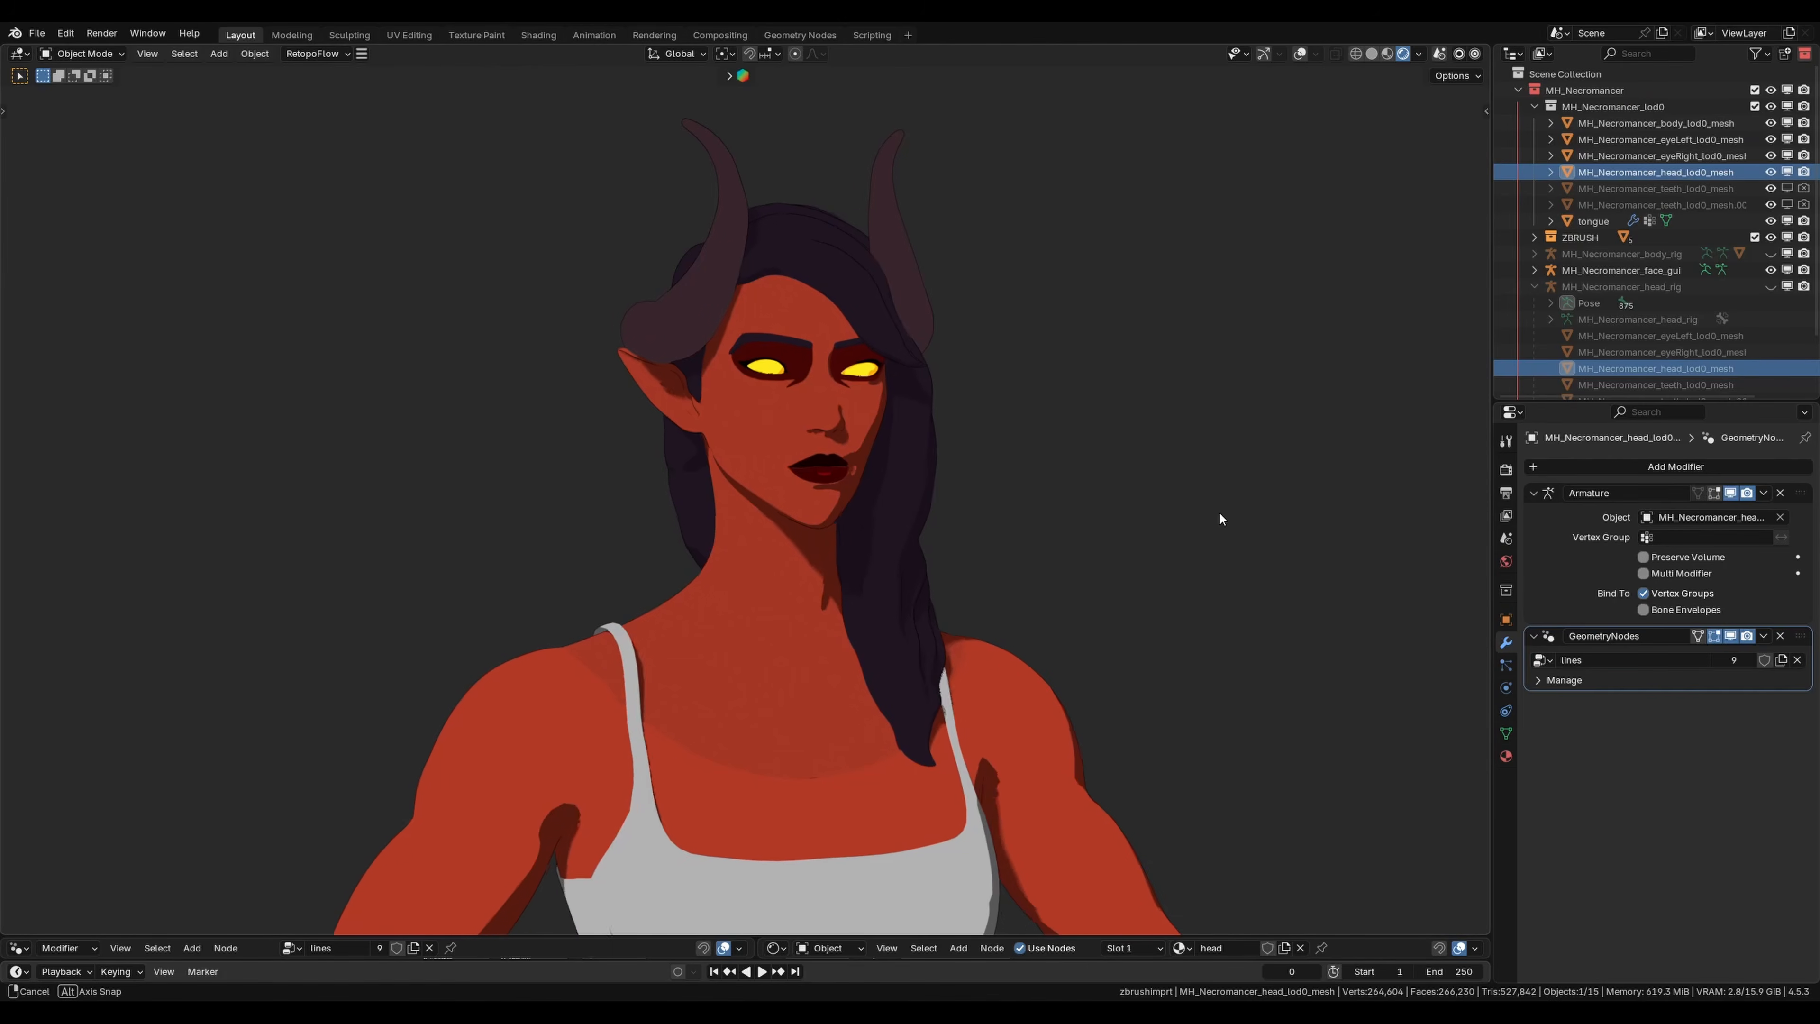
middle_drag(1219, 510, 1178, 514)
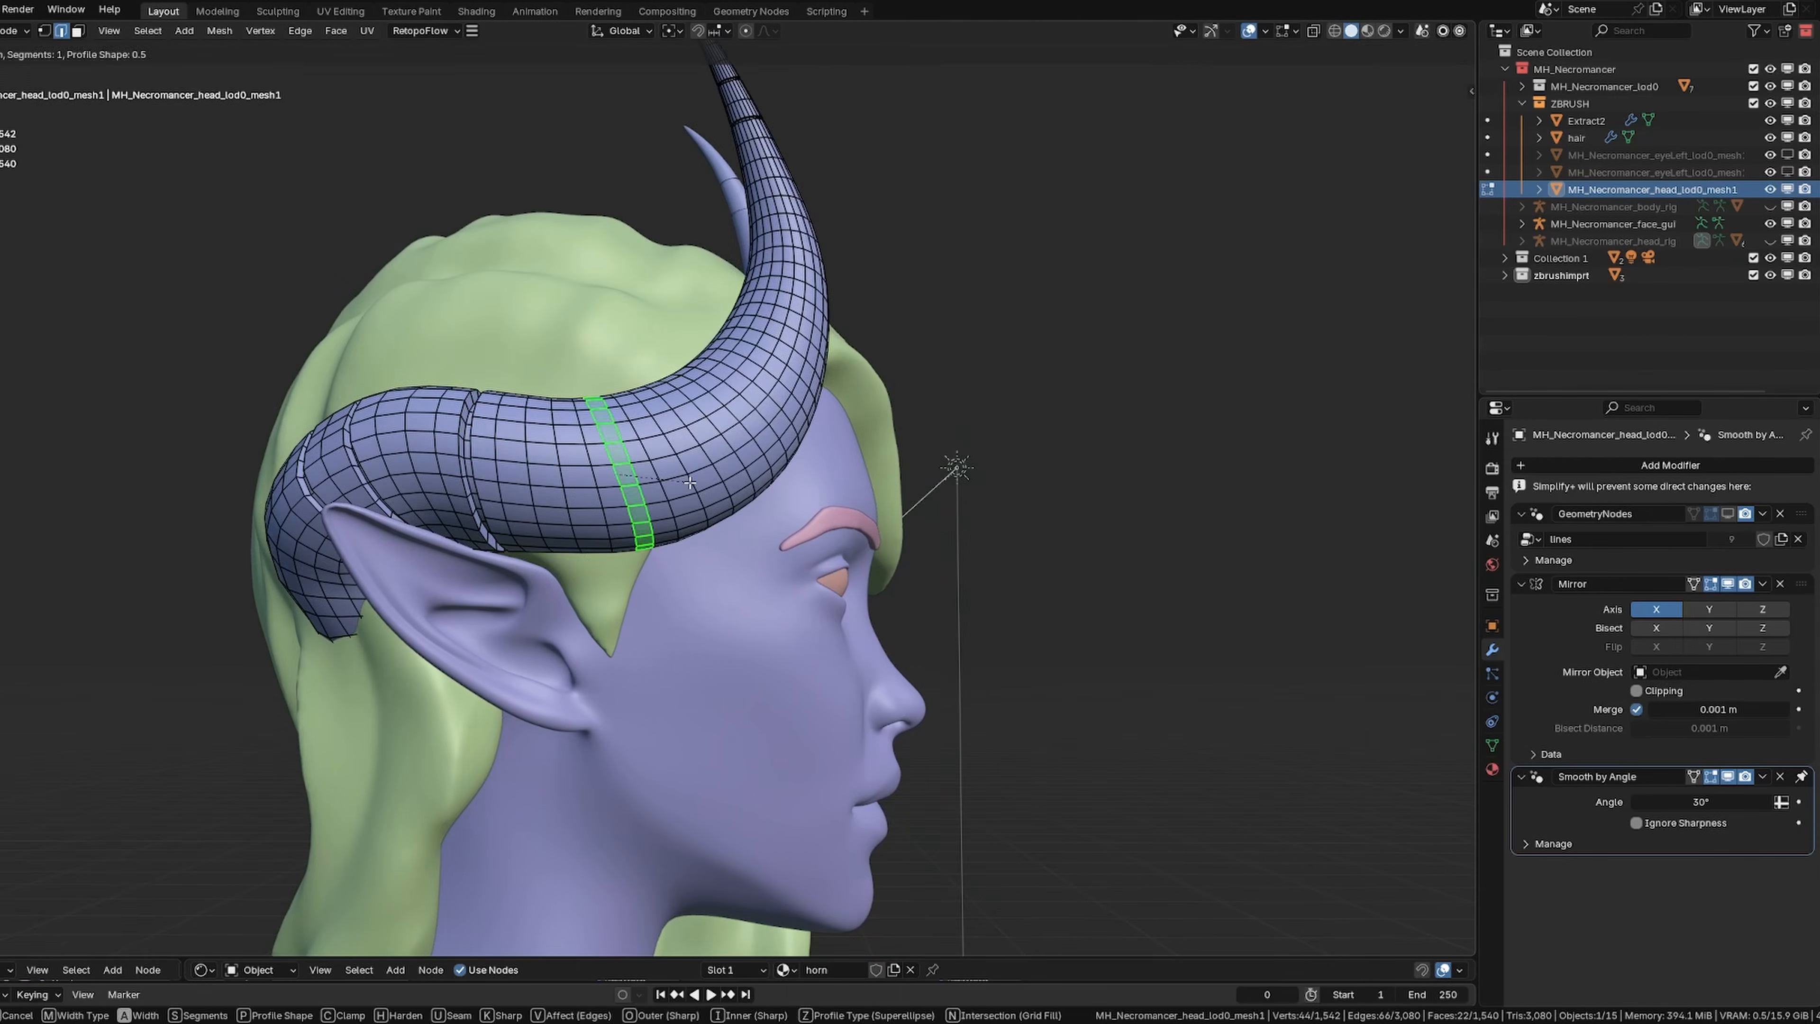
middle_drag(710, 423, 792, 407)
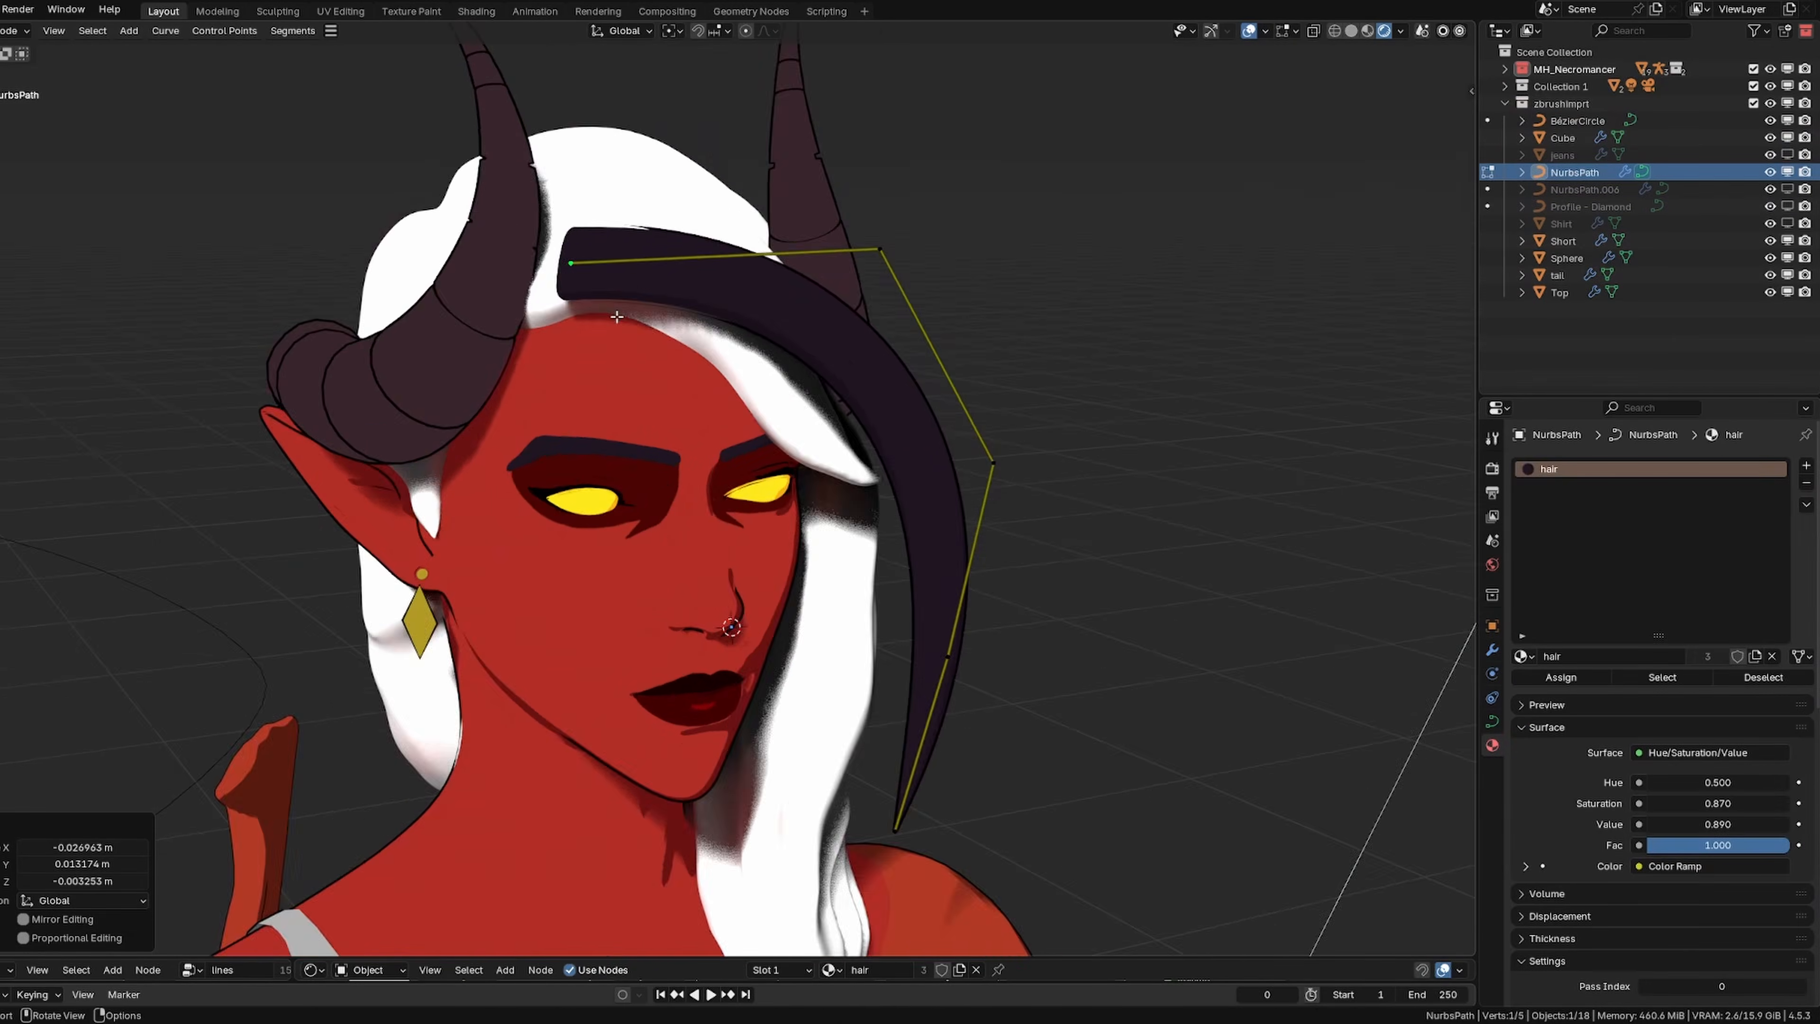
middle_drag(645, 387, 687, 369)
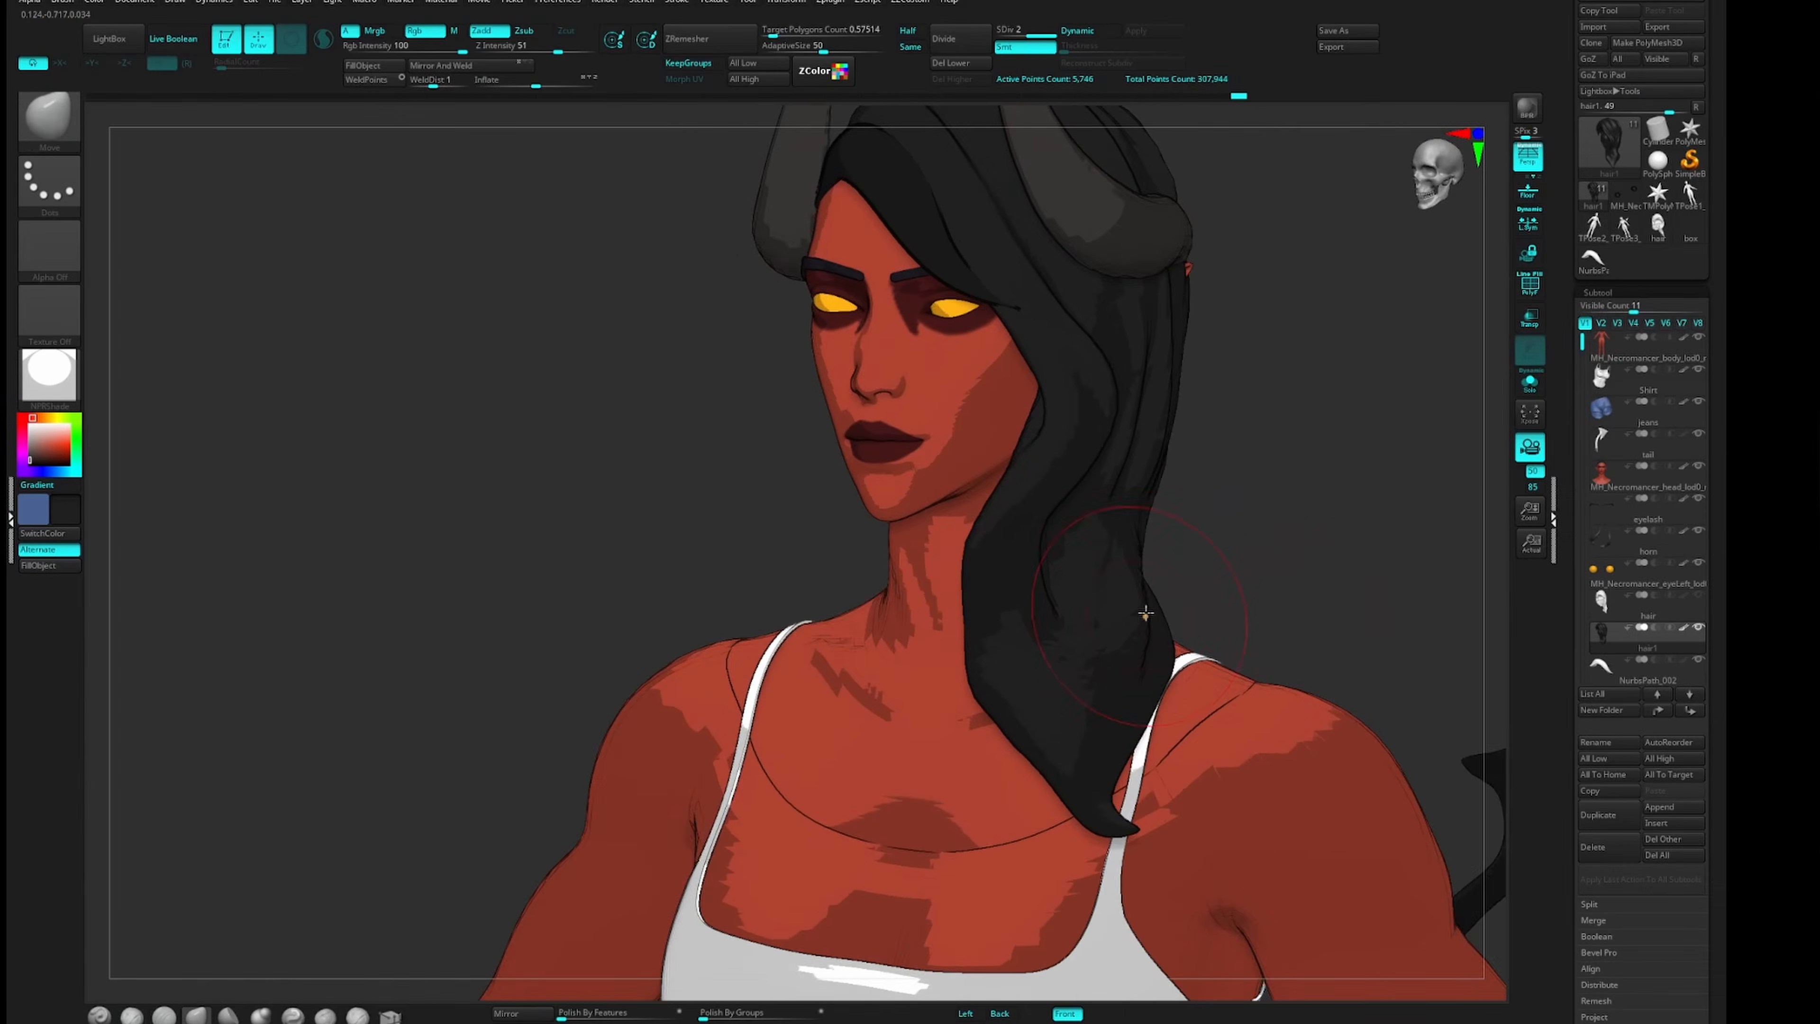
drag(717, 645, 1031, 680)
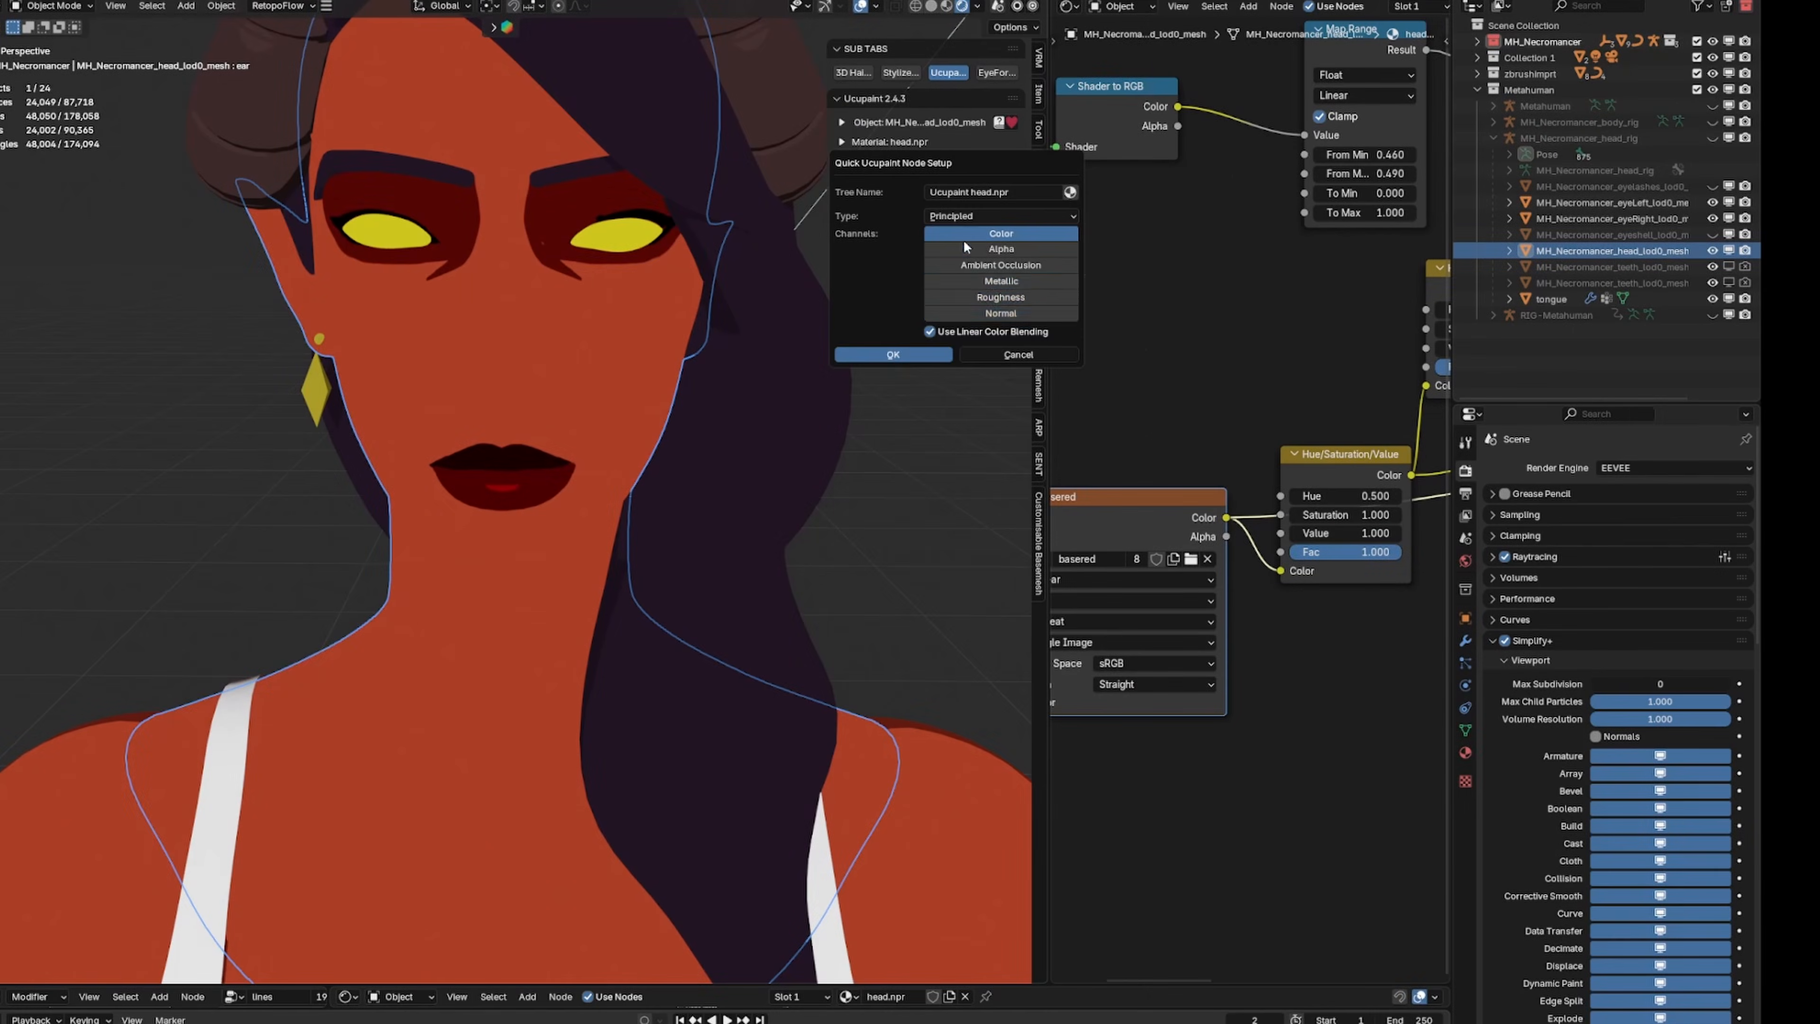
Set up Ucupaint on the head.npr material with only the Color channel and add a red Solid Color layer
click(892, 354)
click(1007, 331)
click(953, 630)
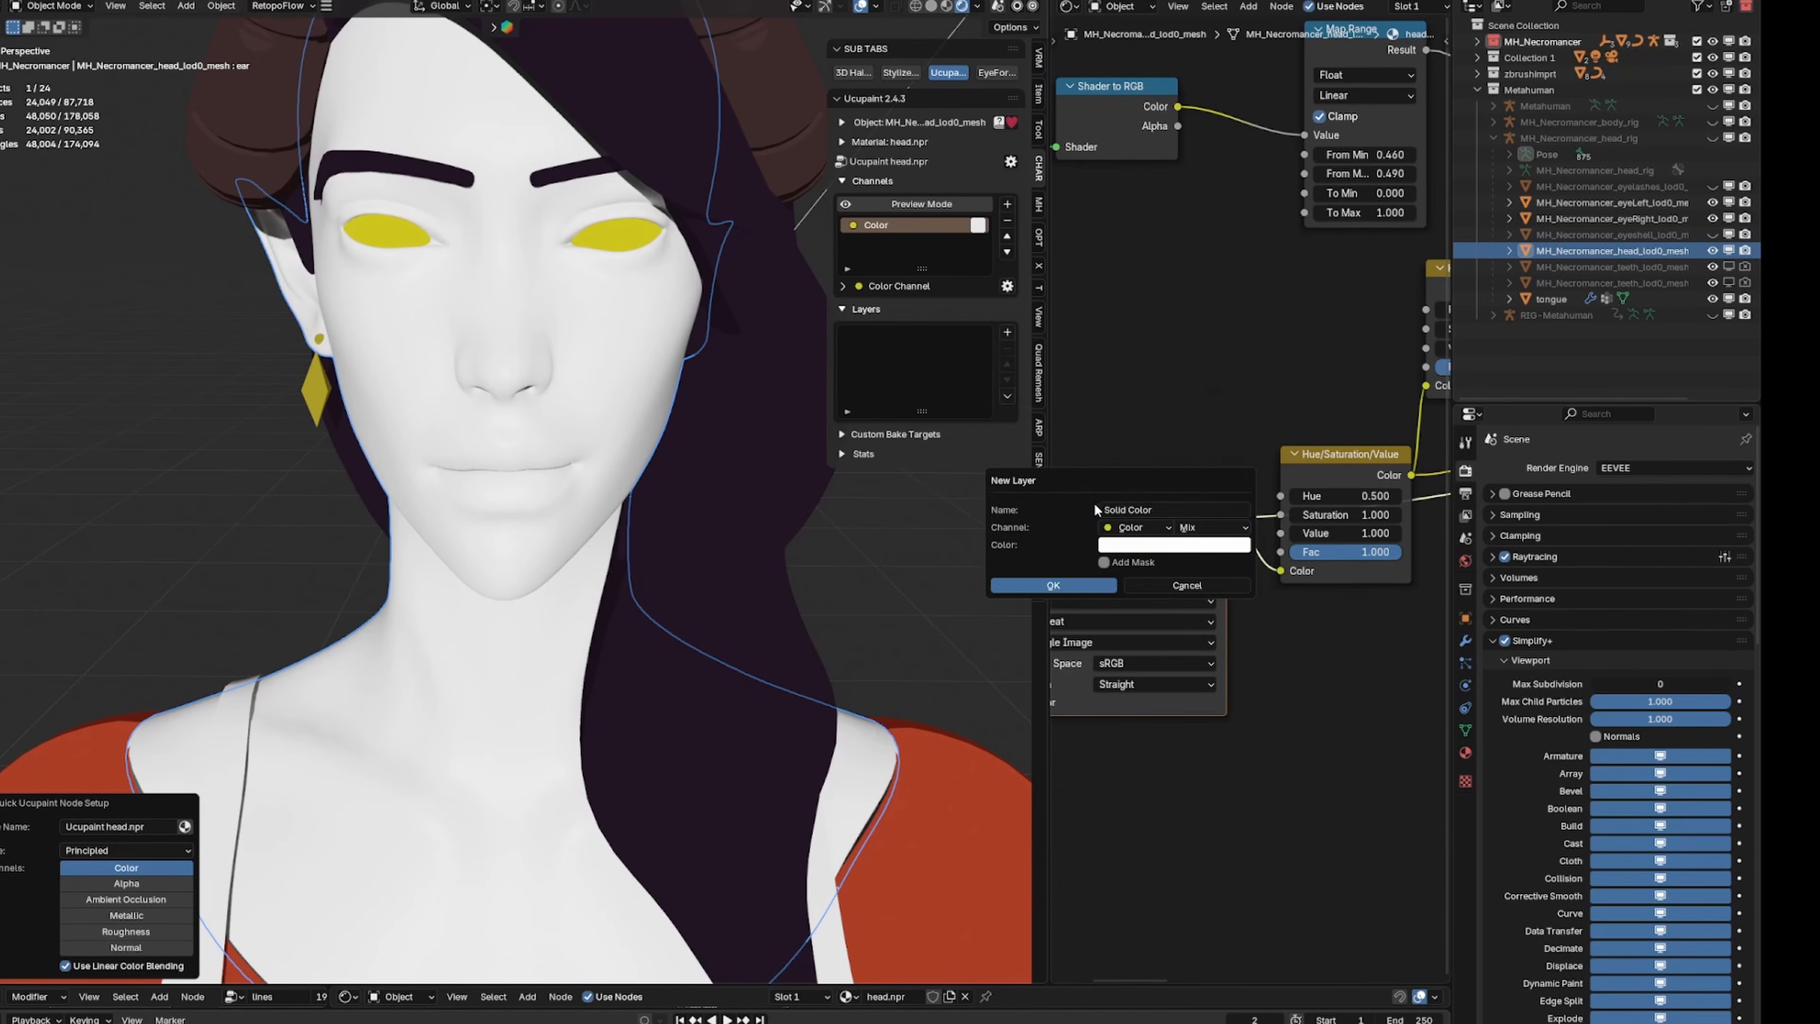
click(1036, 582)
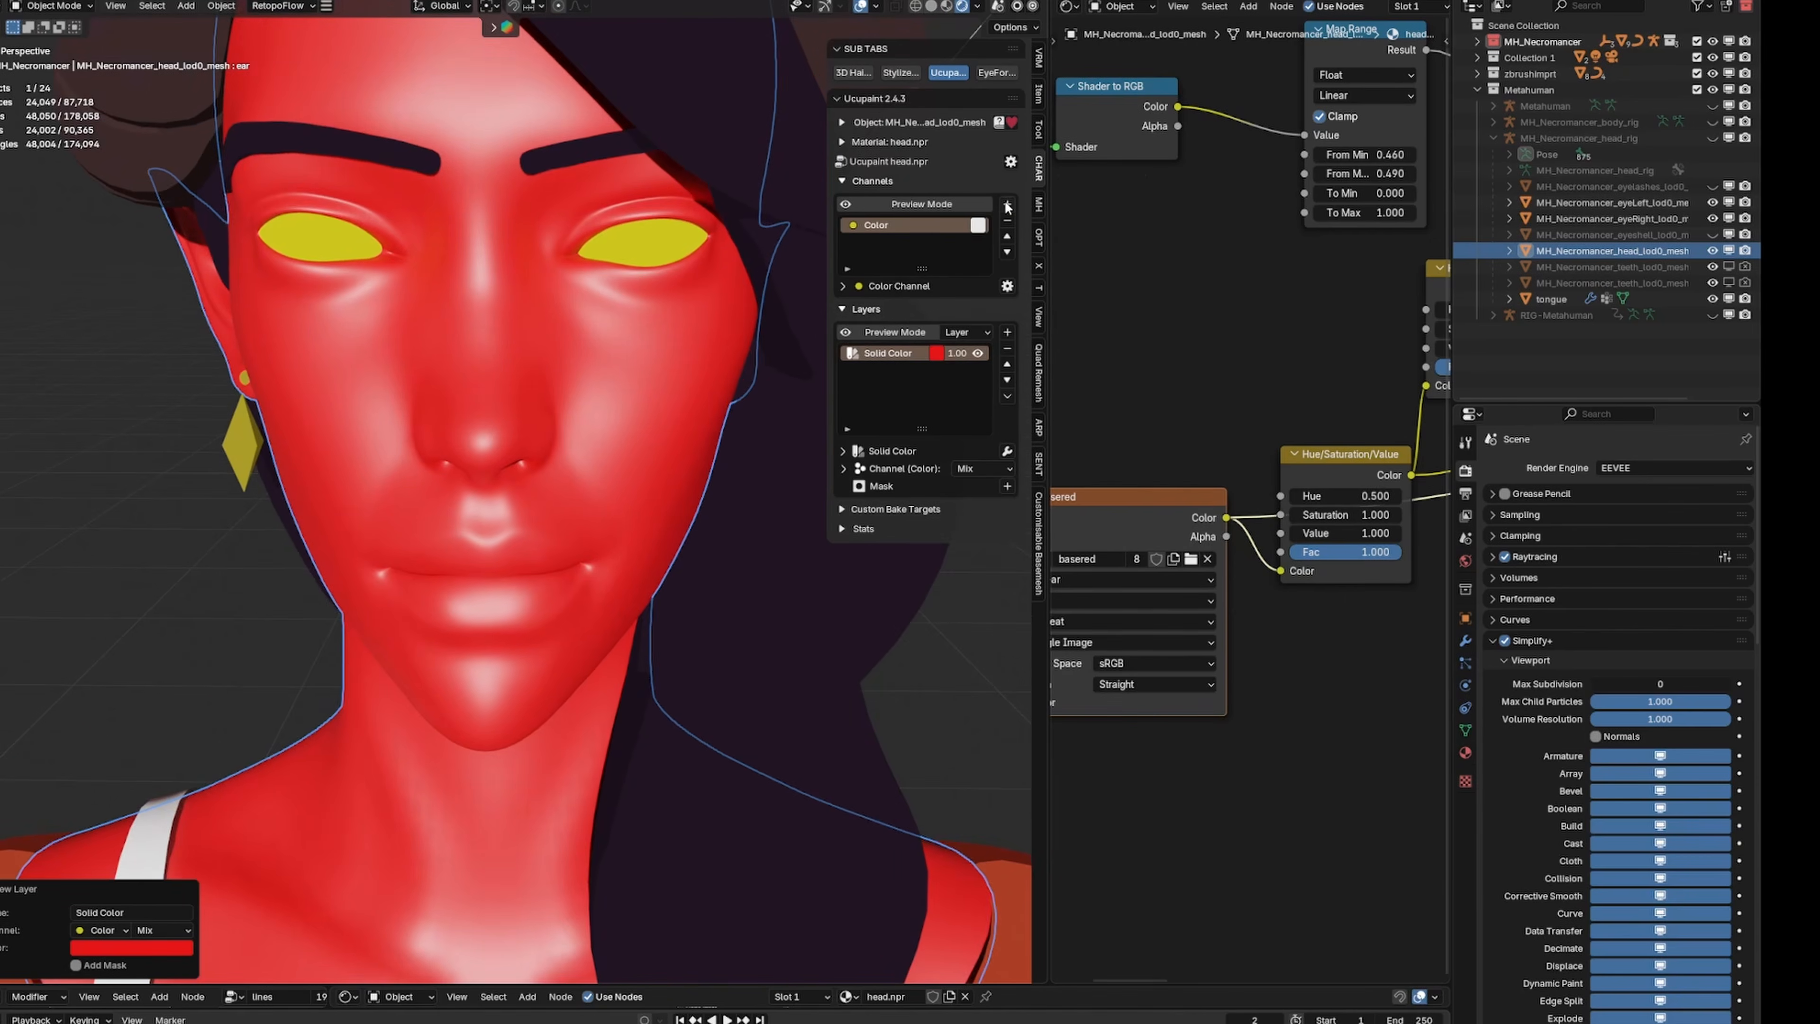
Paint dark shading at the inner corner of the eye on the Solid Color 4 mask, and examine the painted hair
click(923, 333)
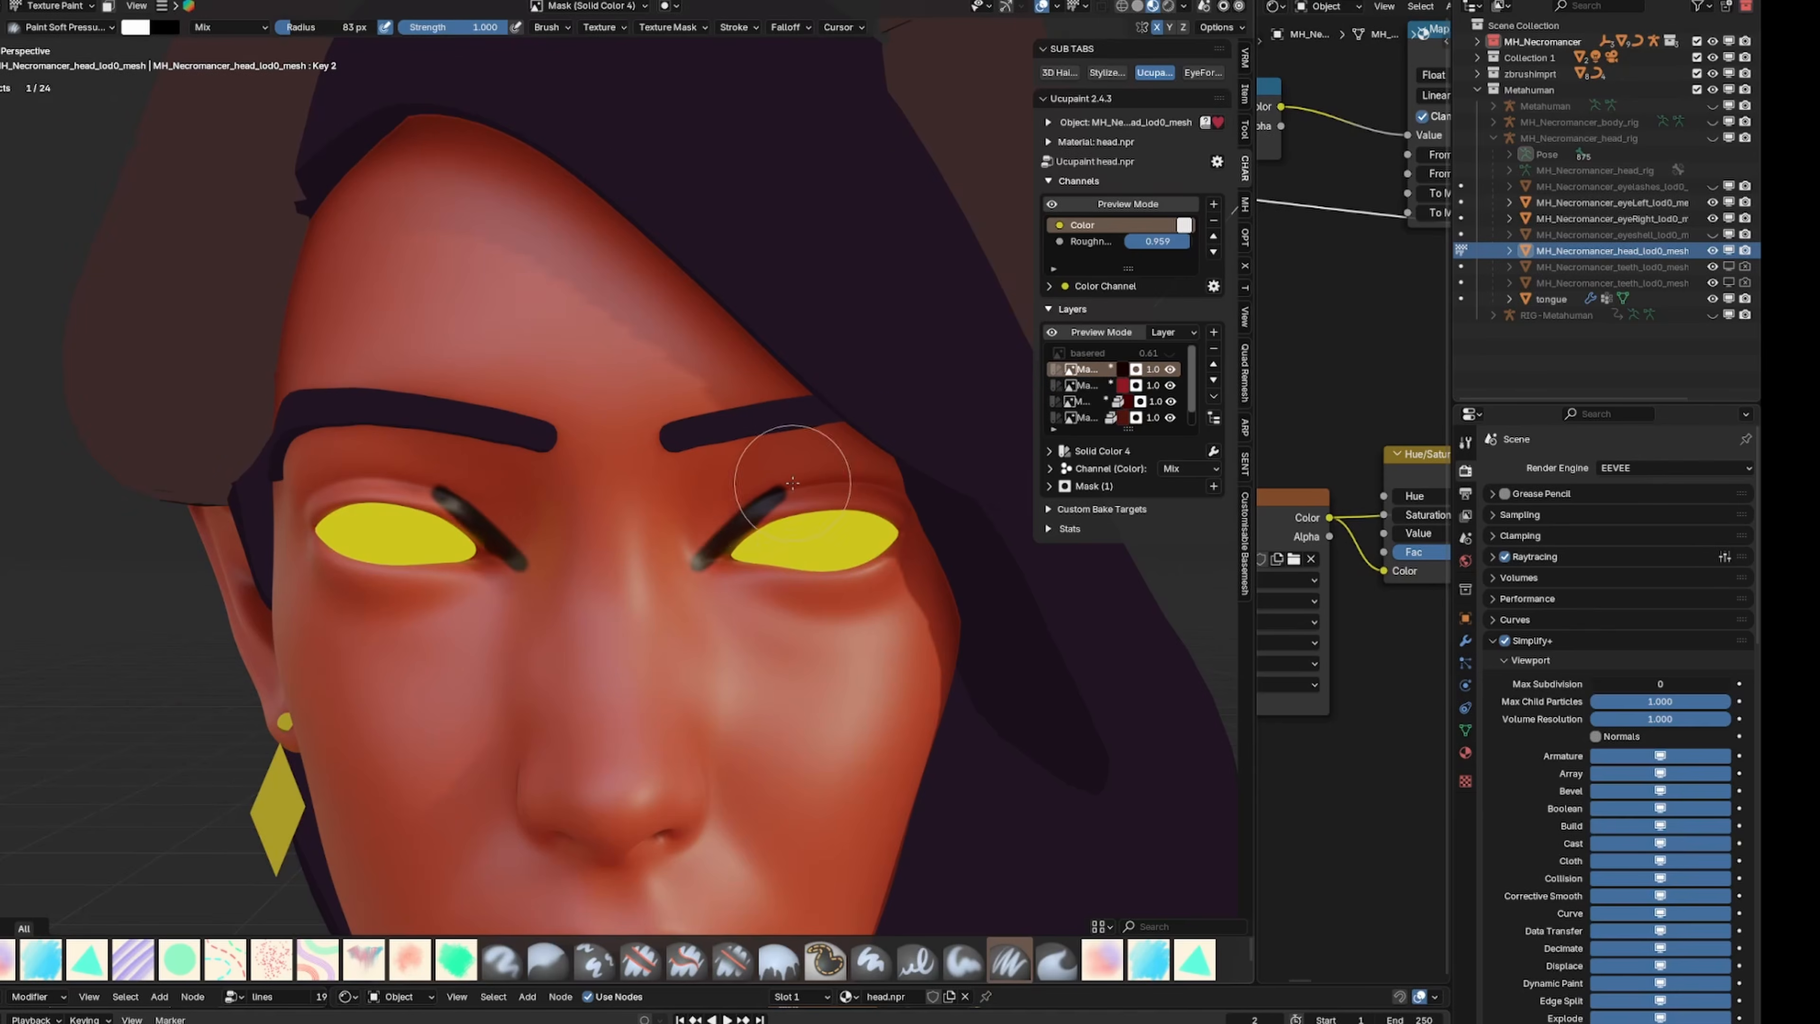
mouse_move(812, 480)
mouse_down()
mouse_move(731, 561)
mouse_move(771, 520)
mouse_up()
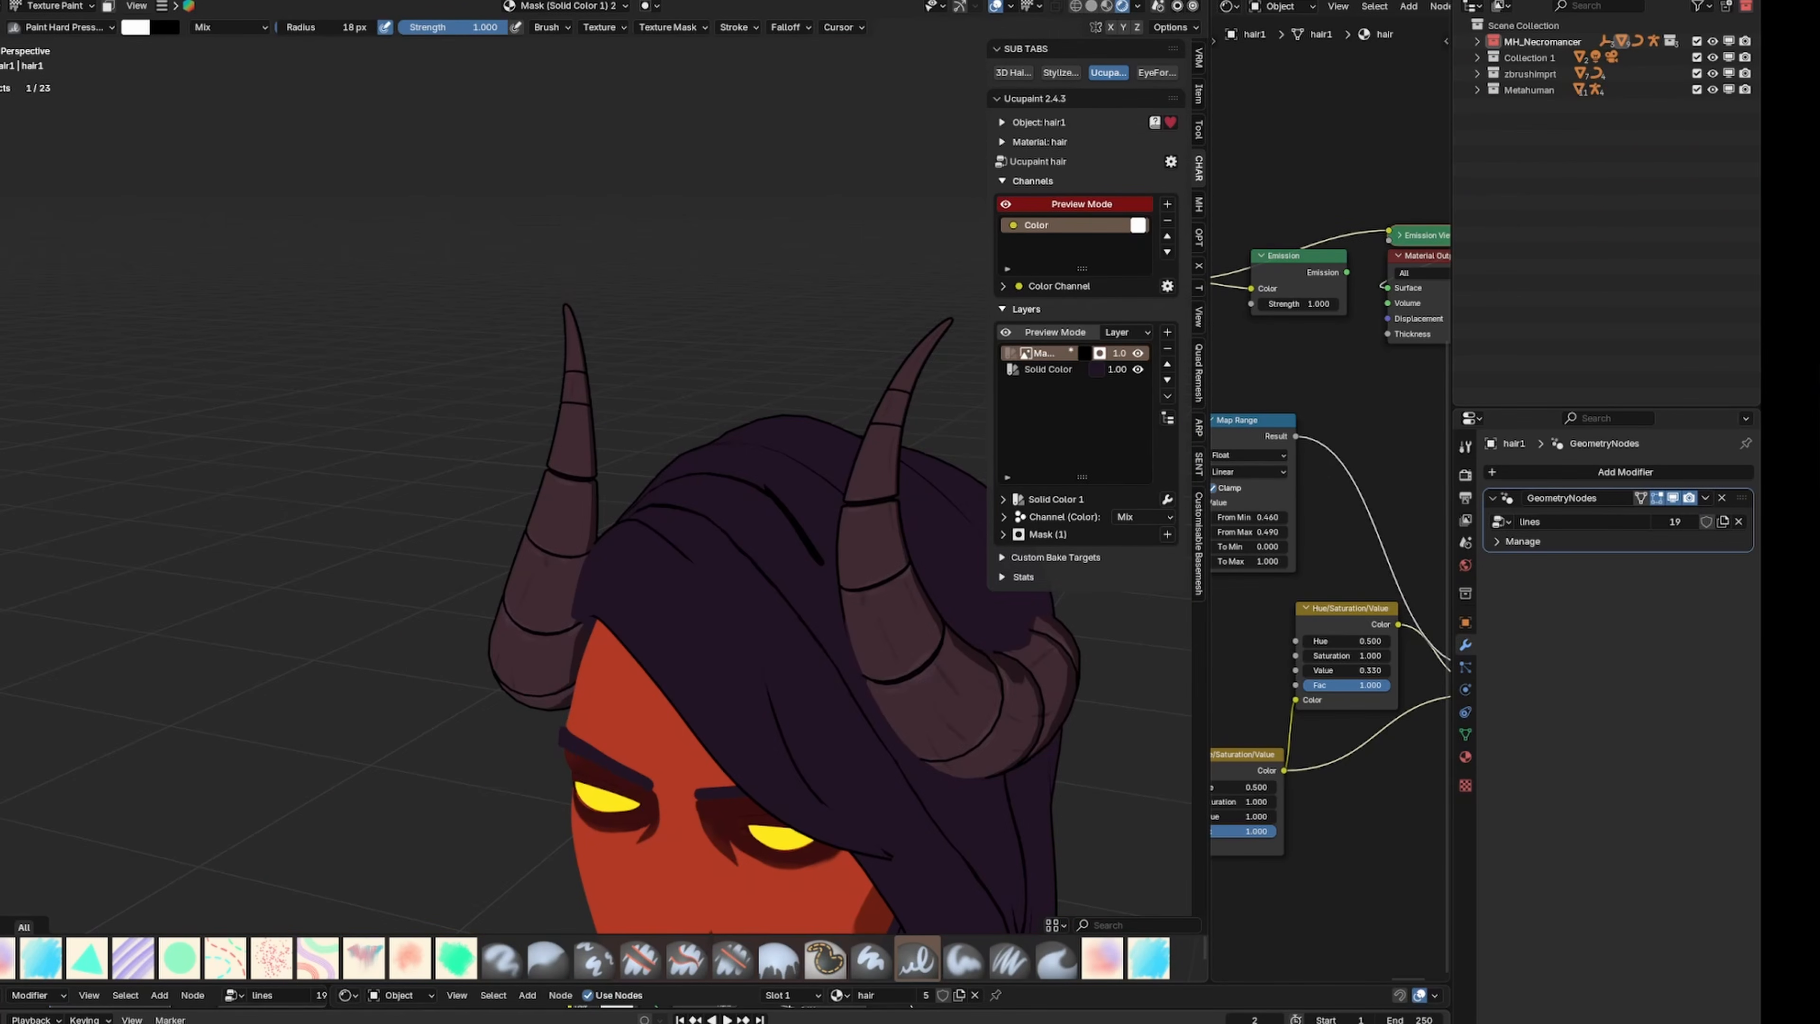
mouse_move(924, 667)
middle_down()
mouse_move(528, 589)
mouse_move(569, 602)
mouse_move(455, 520)
mouse_move(612, 530)
mouse_move(474, 604)
middle_up()
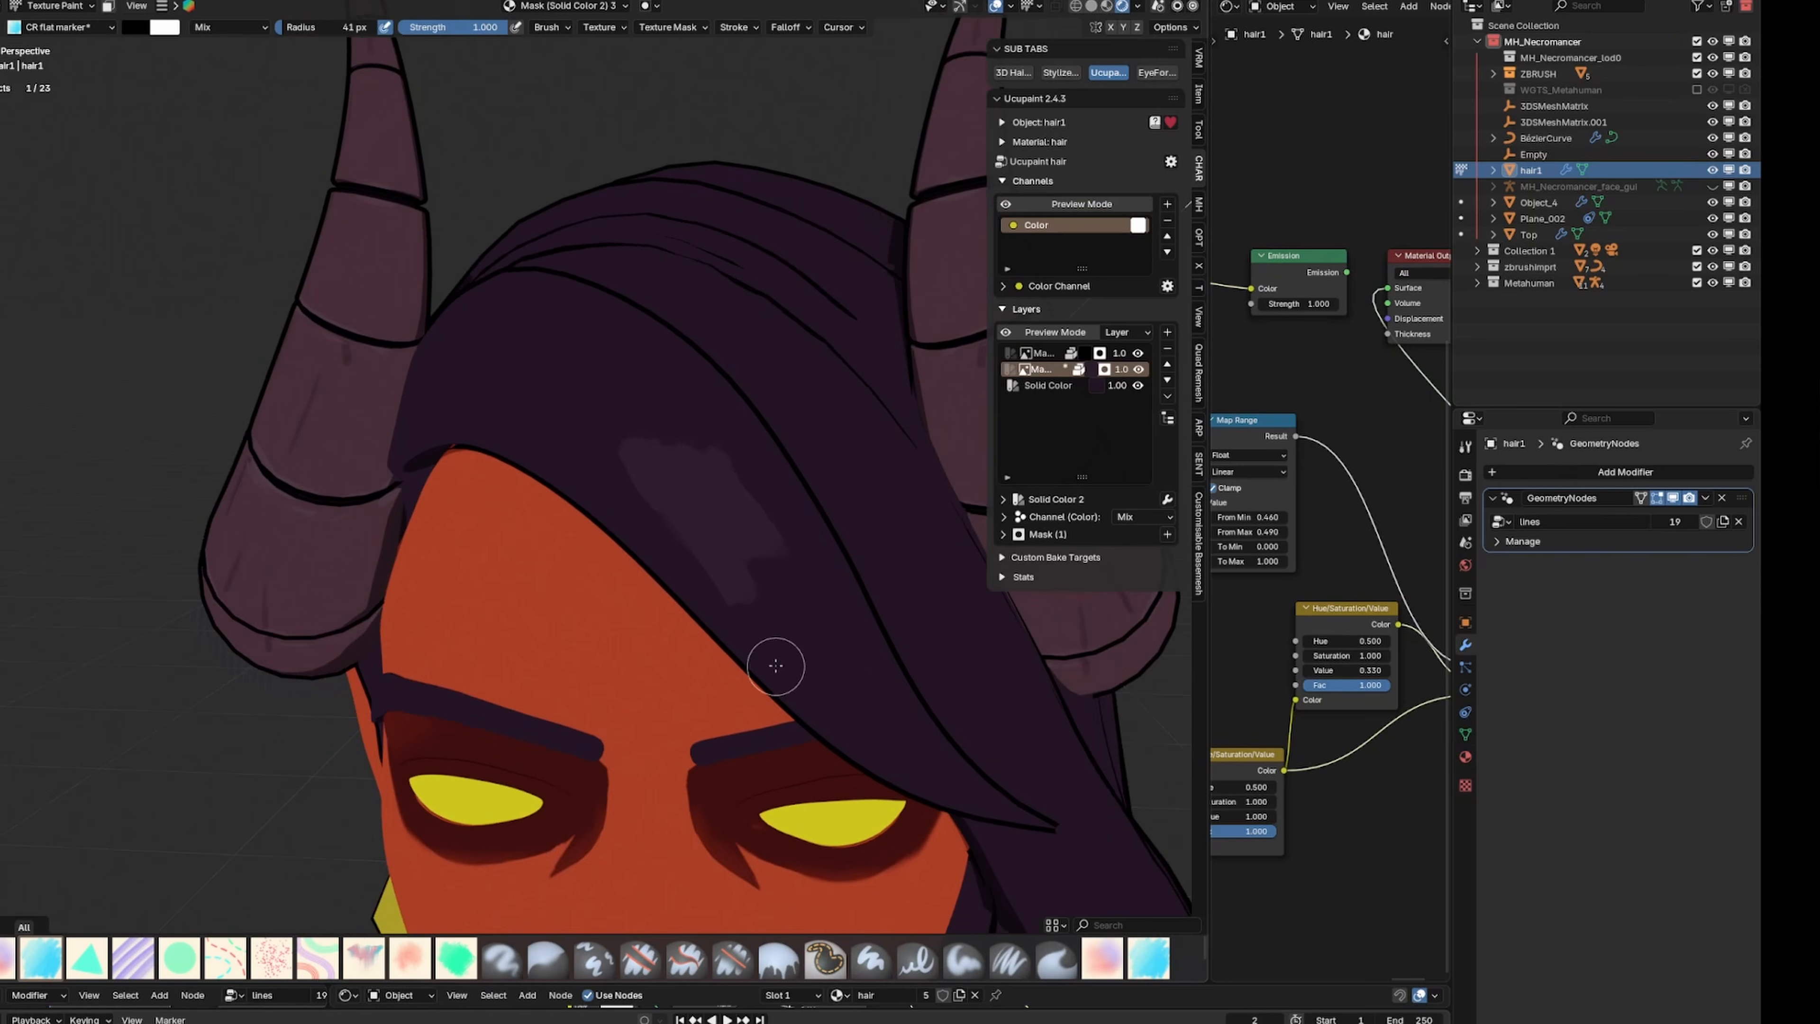
middle_drag(771, 658, 423, 617)
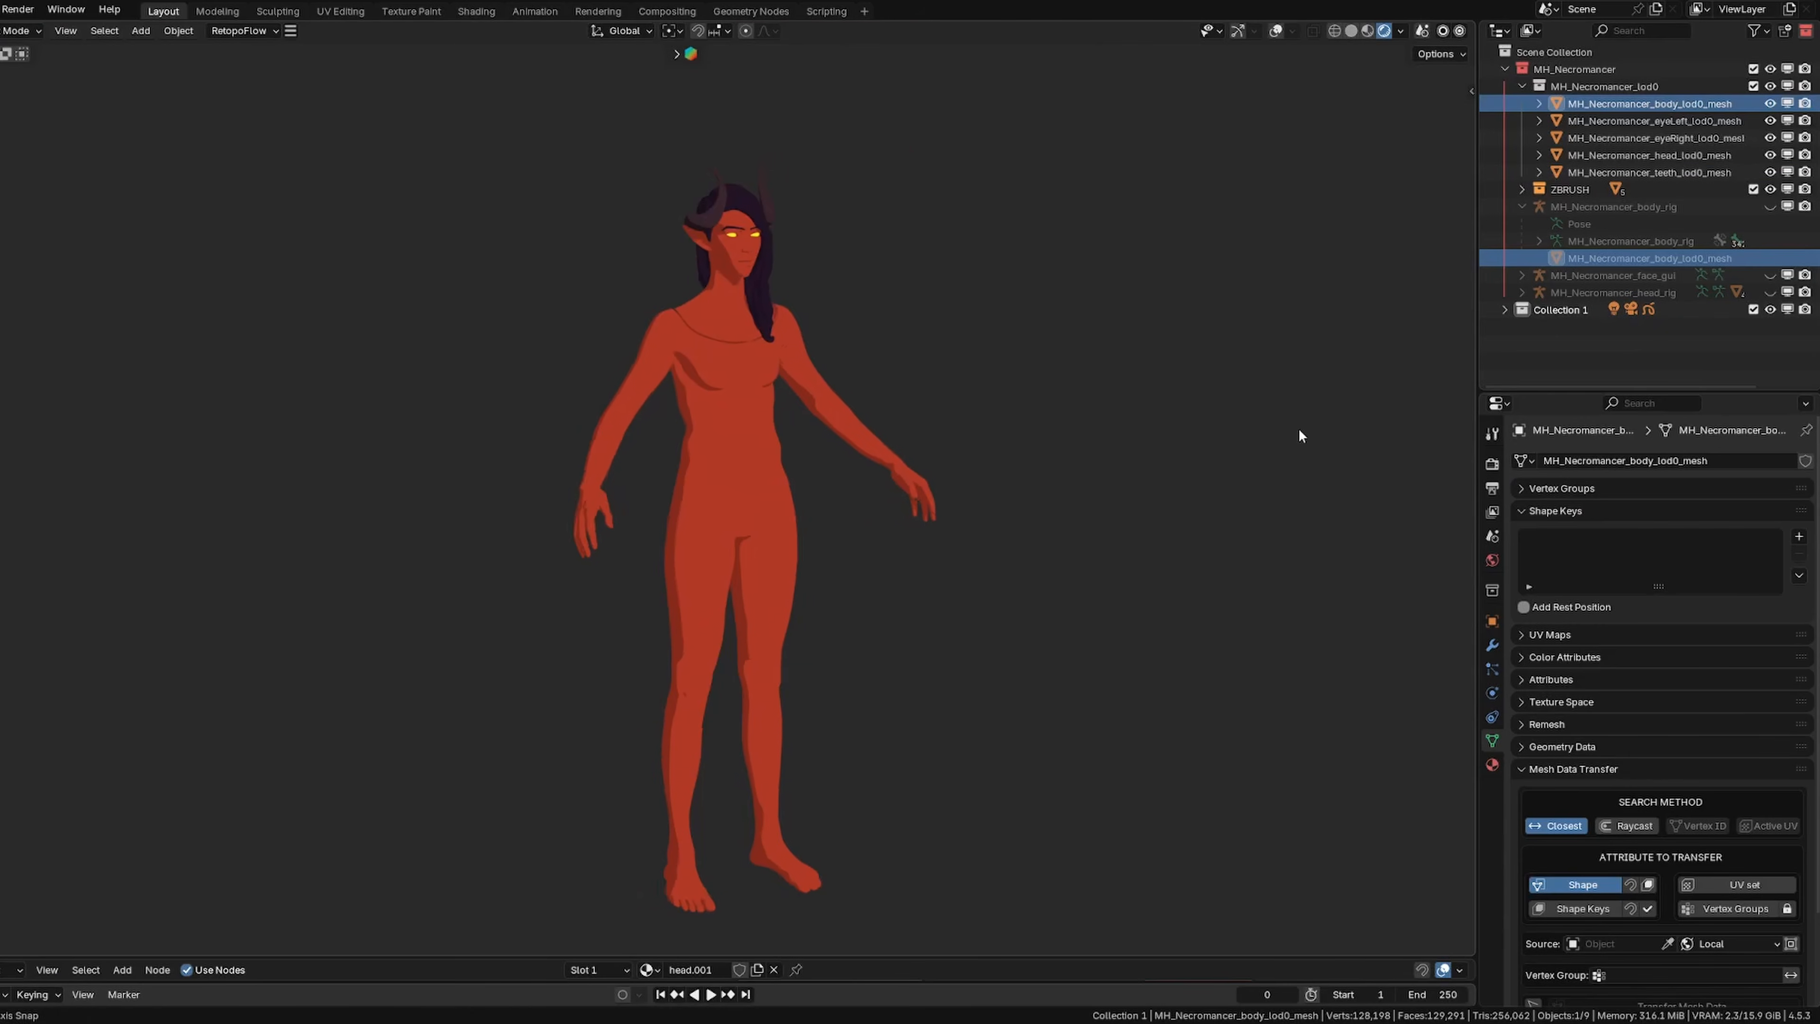
Examine the toon-shaded character's full body, outfit, face and shoulders up close
scroll(991, 512, up, 5)
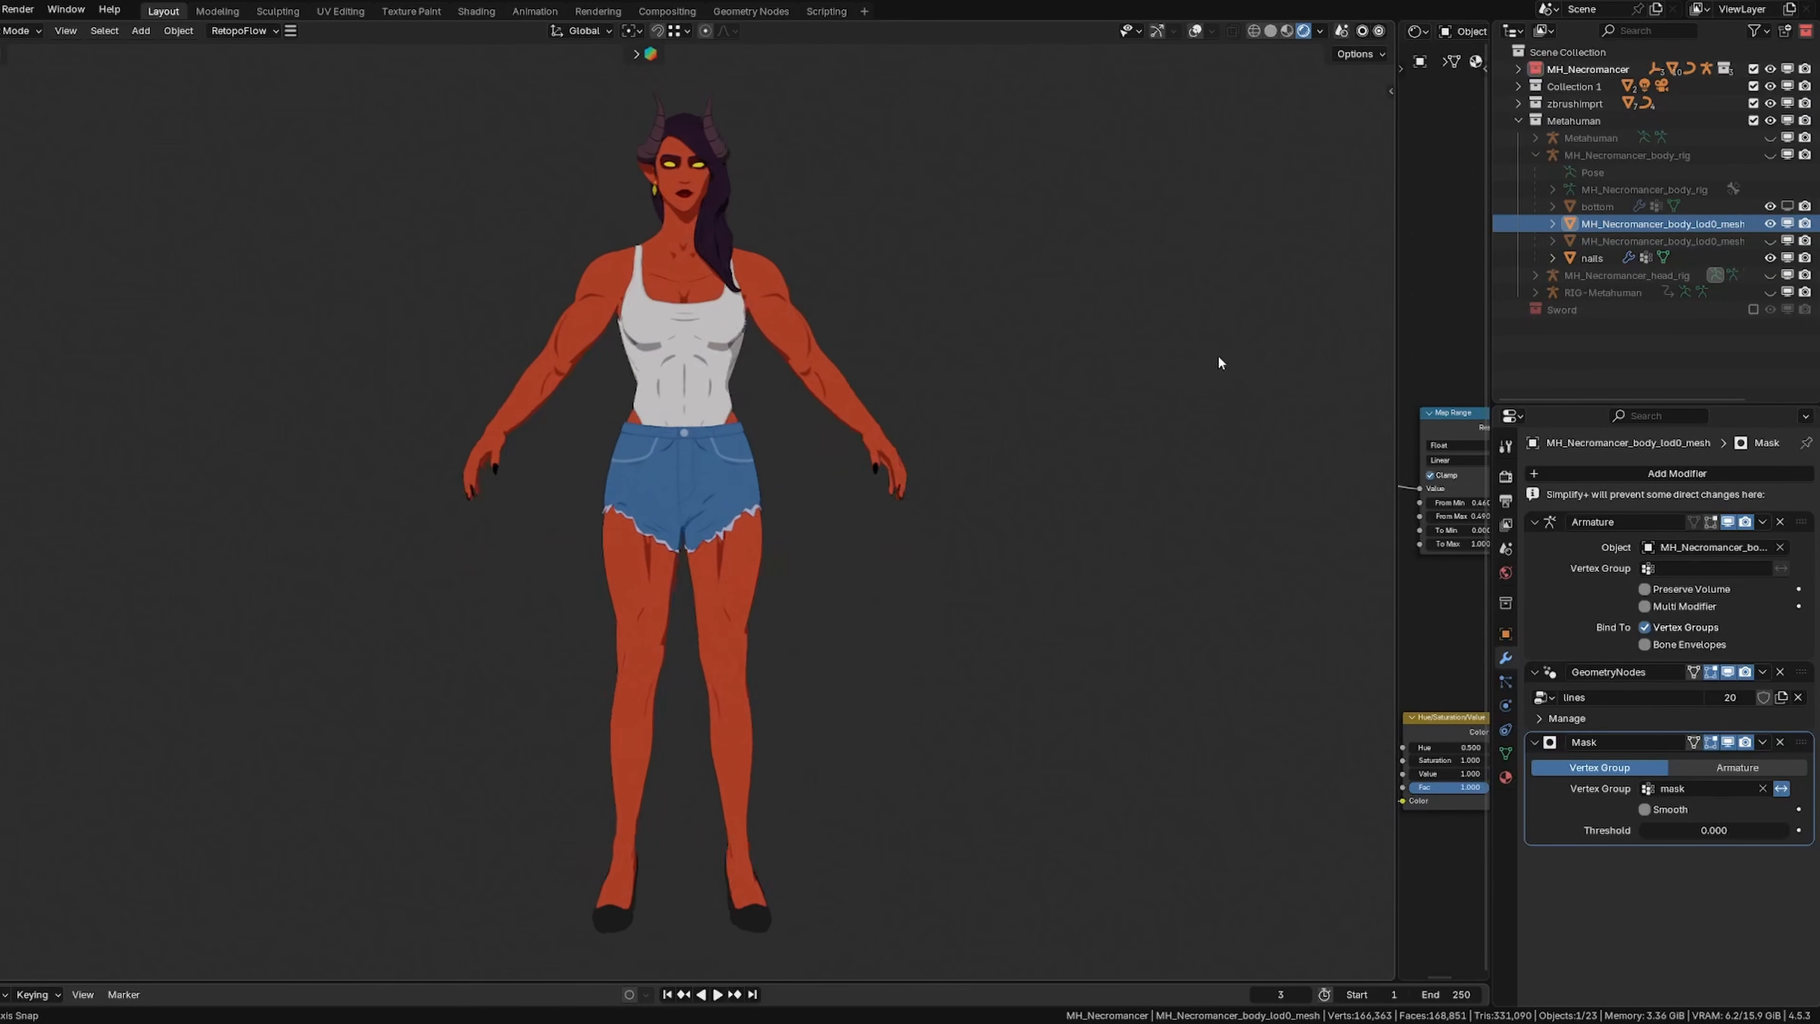
shift+middle_drag(1049, 322, 801, 414)
scroll(801, 414, up, 4)
shift+middle_drag(1253, 373, 1322, 395)
scroll(785, 452, up, 2)
shift+middle_drag(786, 452, 827, 555)
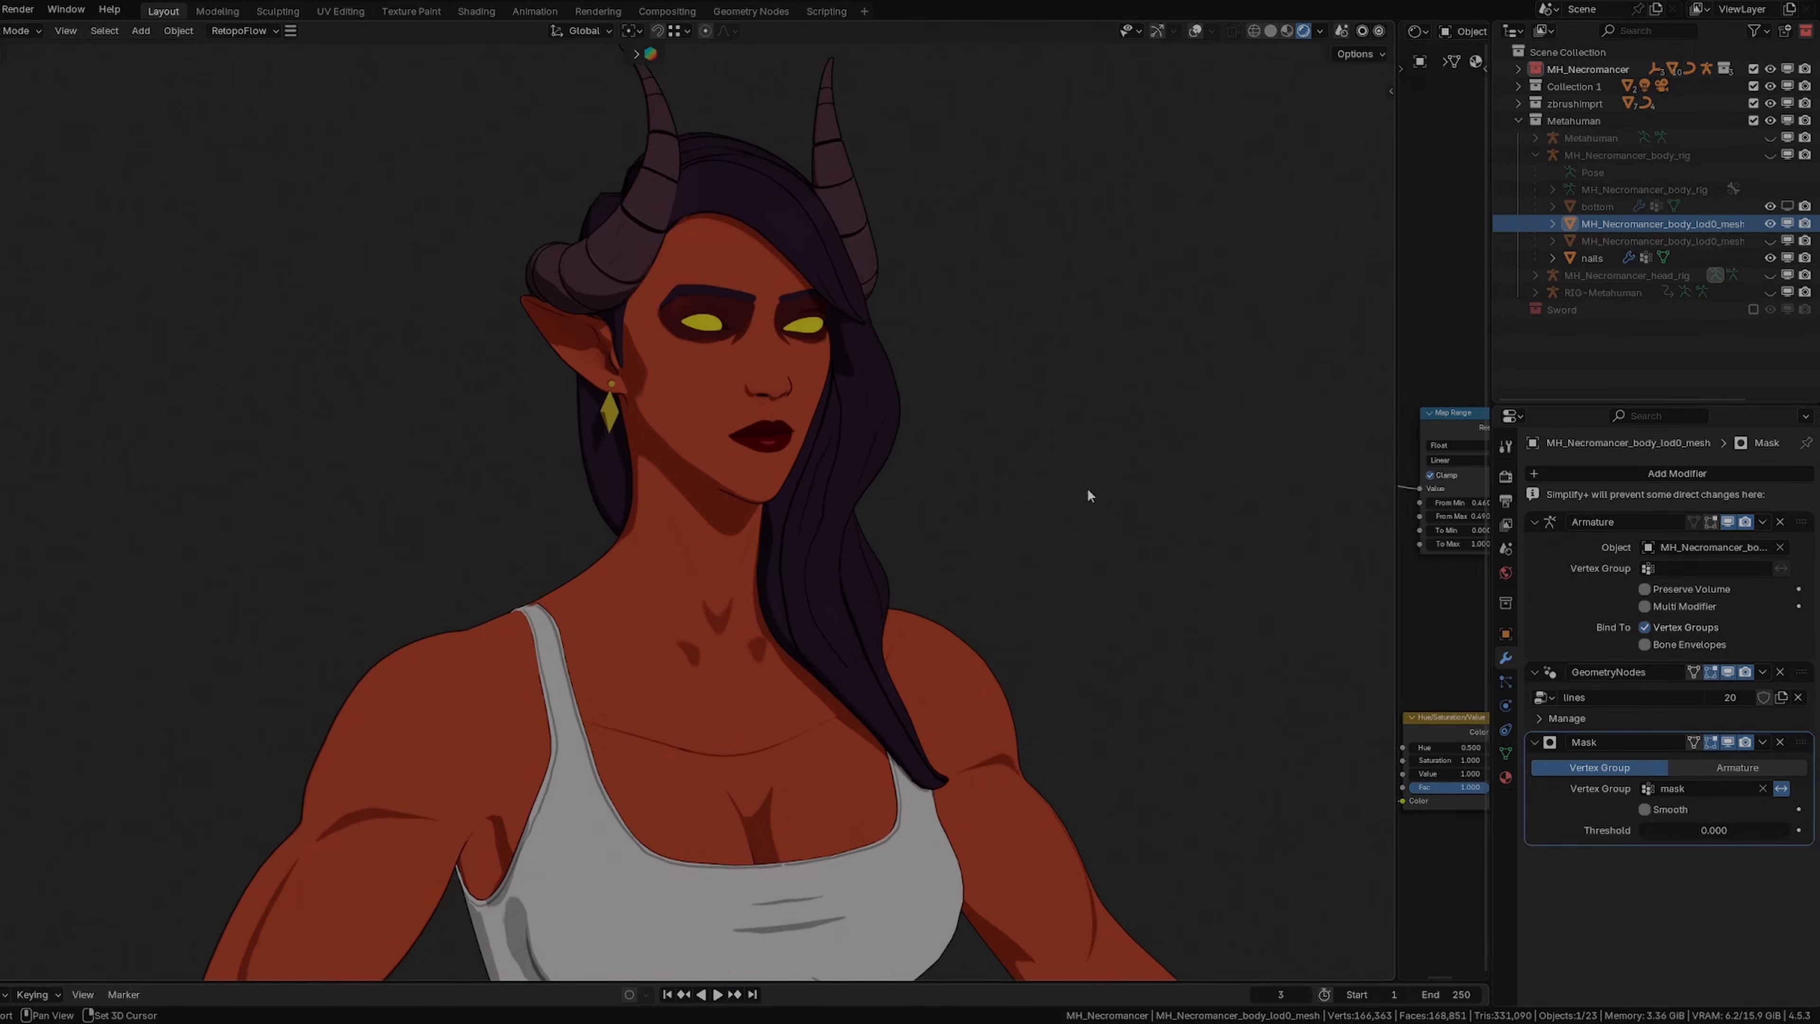
middle_drag(1290, 448, 1202, 445)
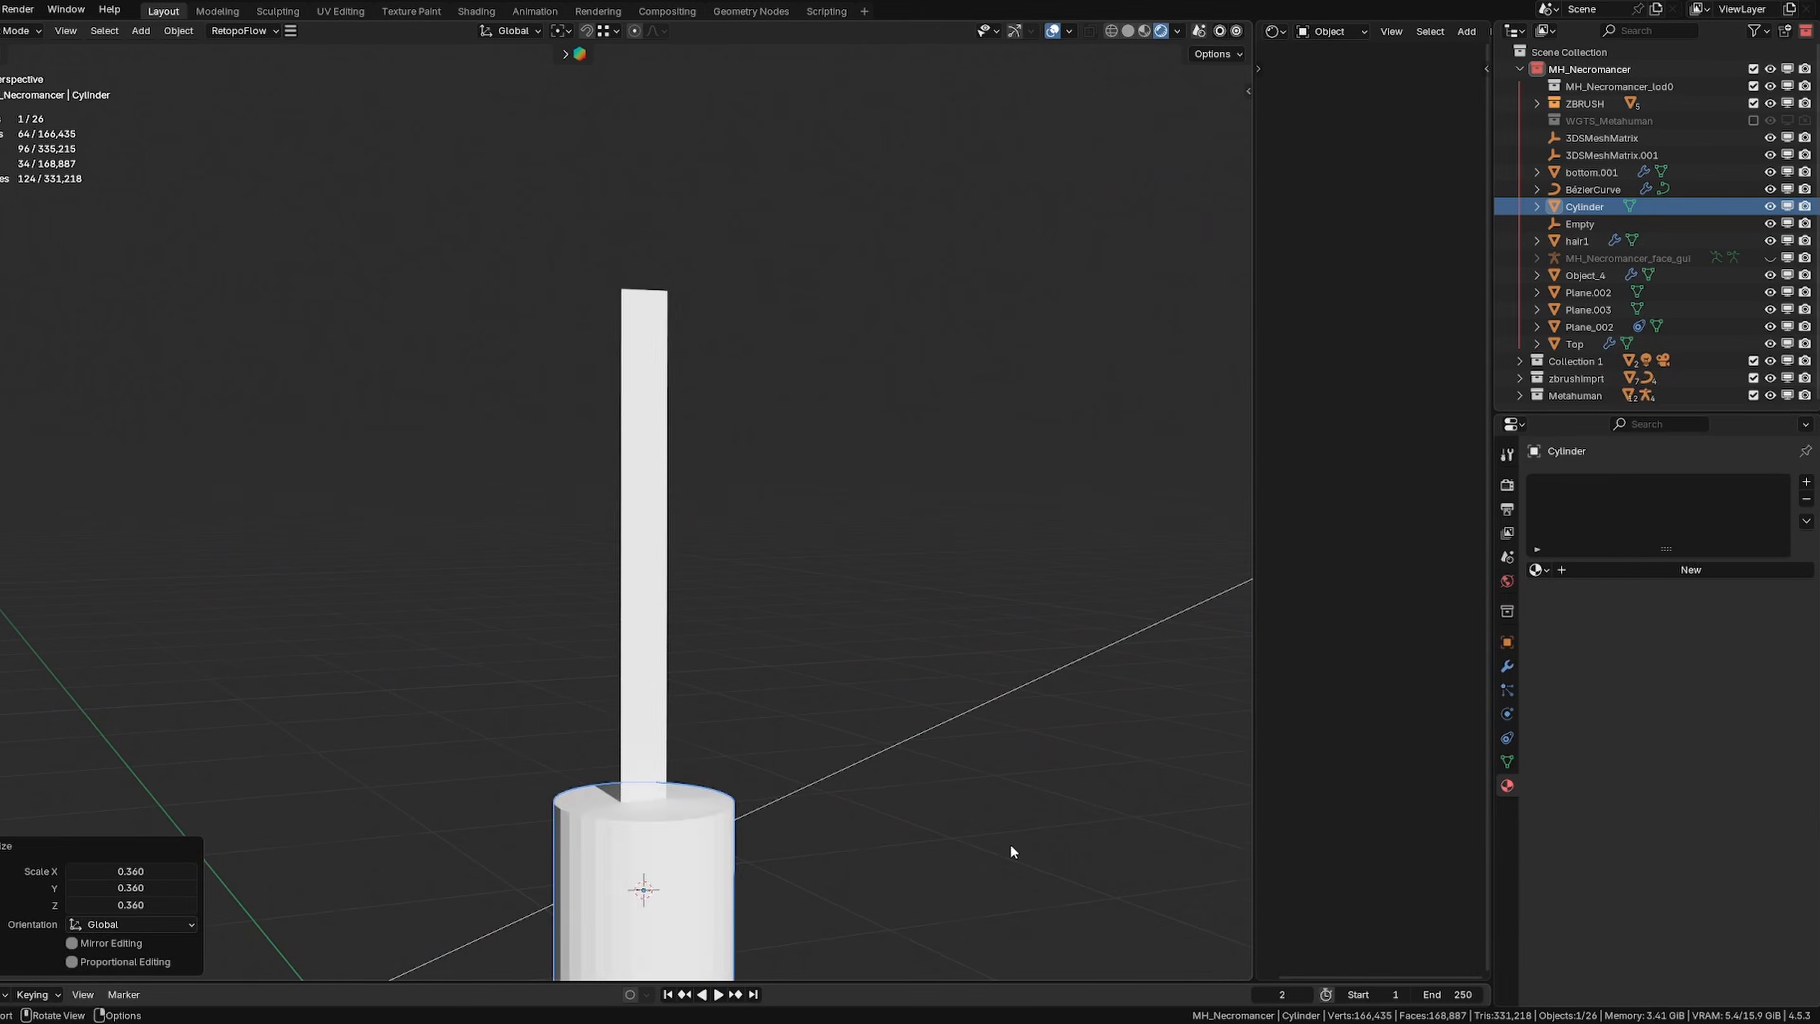
Create a new material for the sword's blockout cylinder and rotate the painted sword
click(1662, 570)
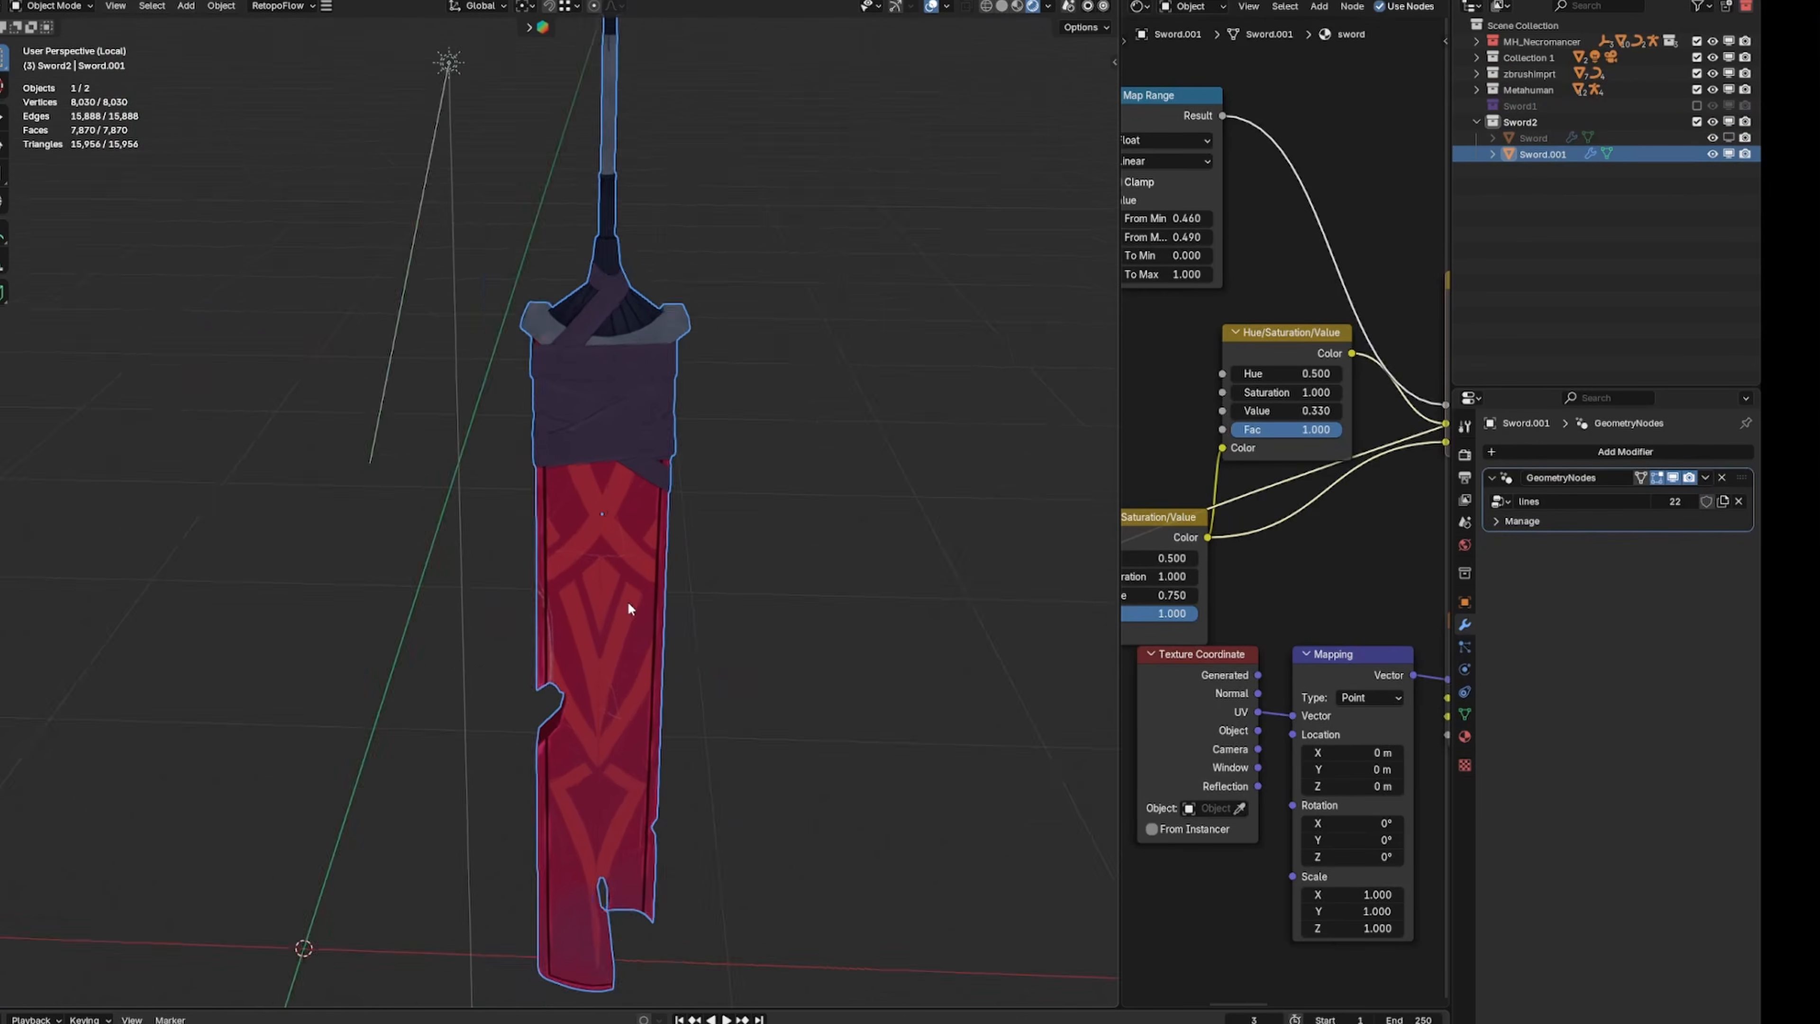
key(r)
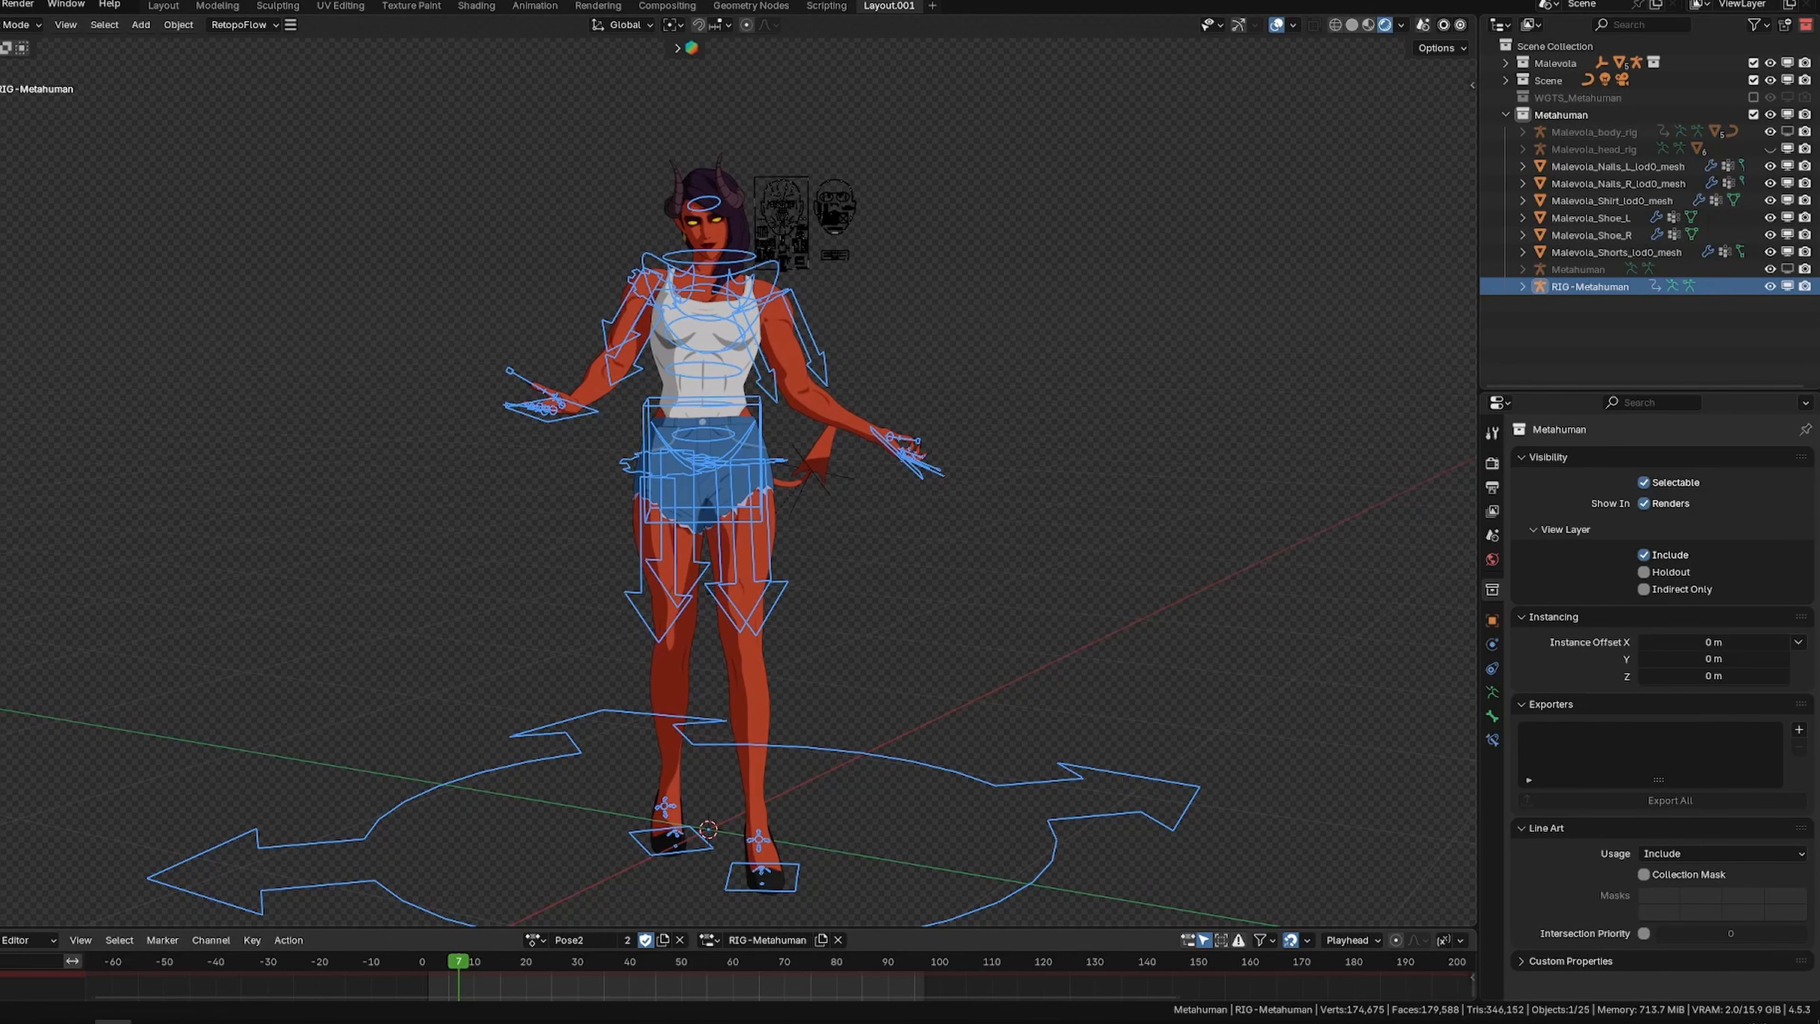
Switch the RIG-Metahuman armature to Rest Position and deselect it
mouse_move(723, 663)
middle_down()
mouse_move(561, 622)
mouse_move(720, 685)
middle_up()
click(1492, 691)
click(1700, 514)
click(870, 430)
middle_drag(870, 430, 983, 421)
Show the MH Rigify rig setup settings and select the character's head mesh
key(n)
click(1414, 96)
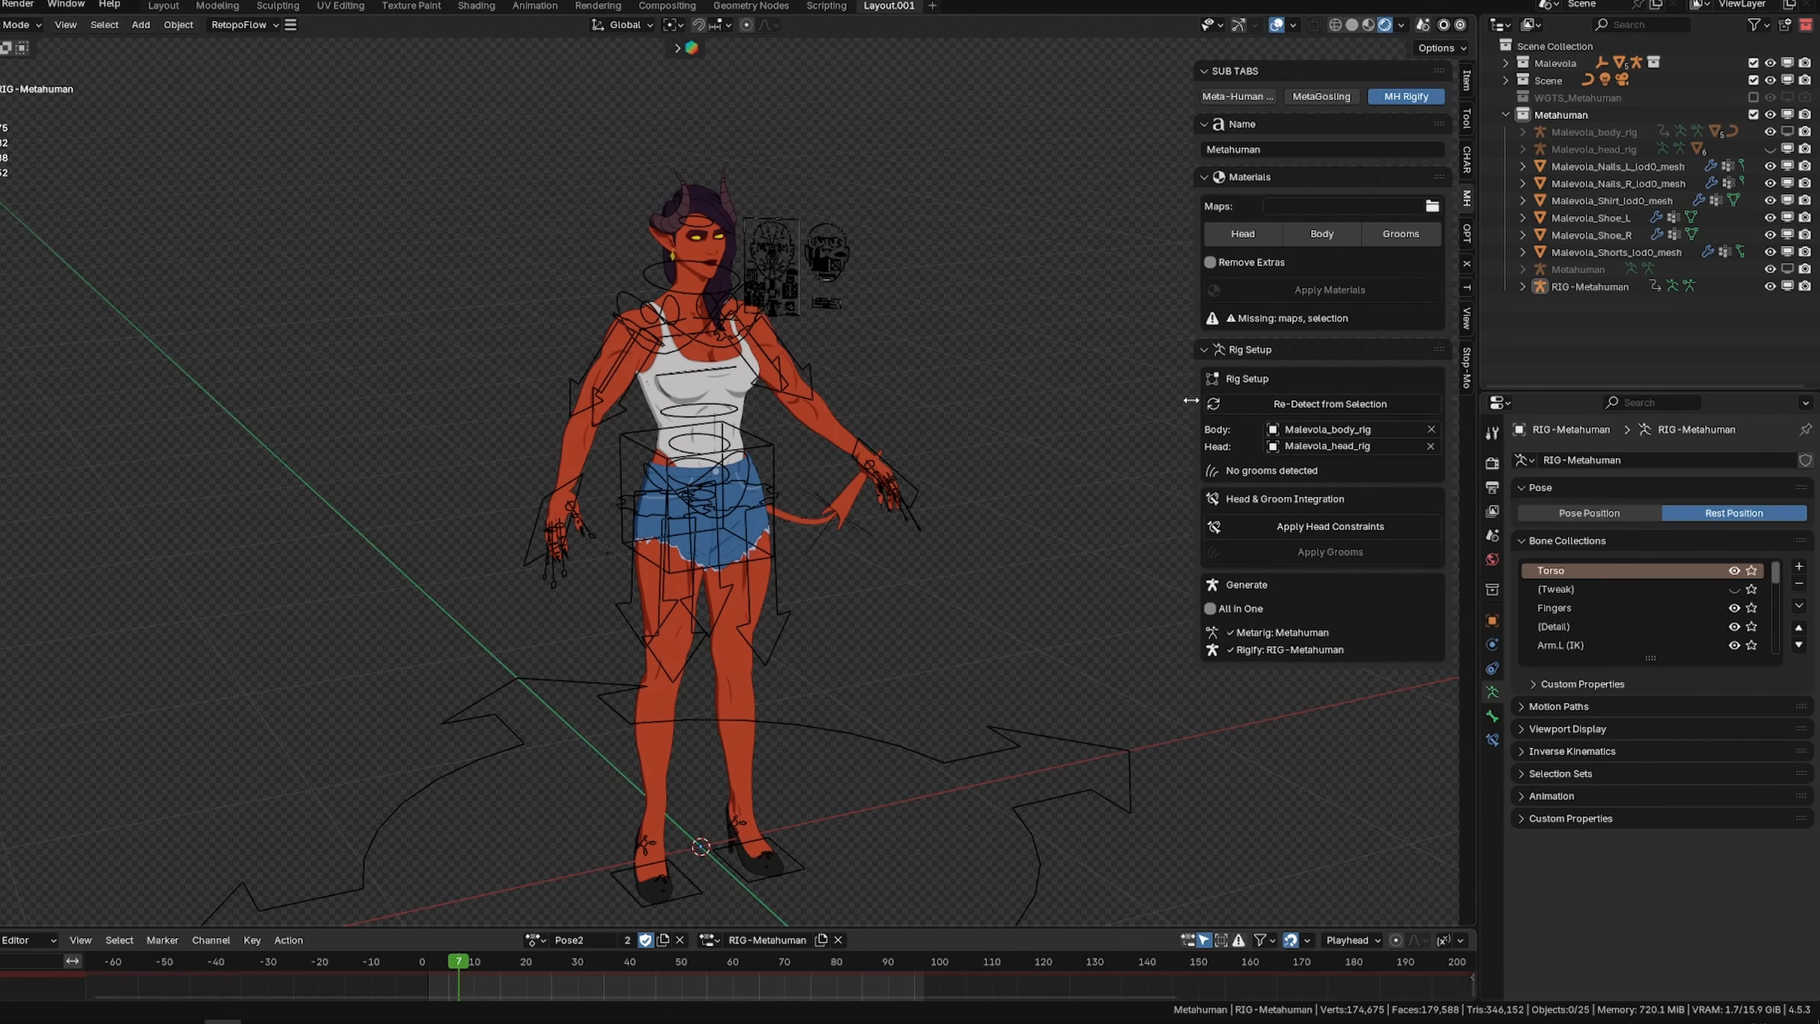
click(709, 251)
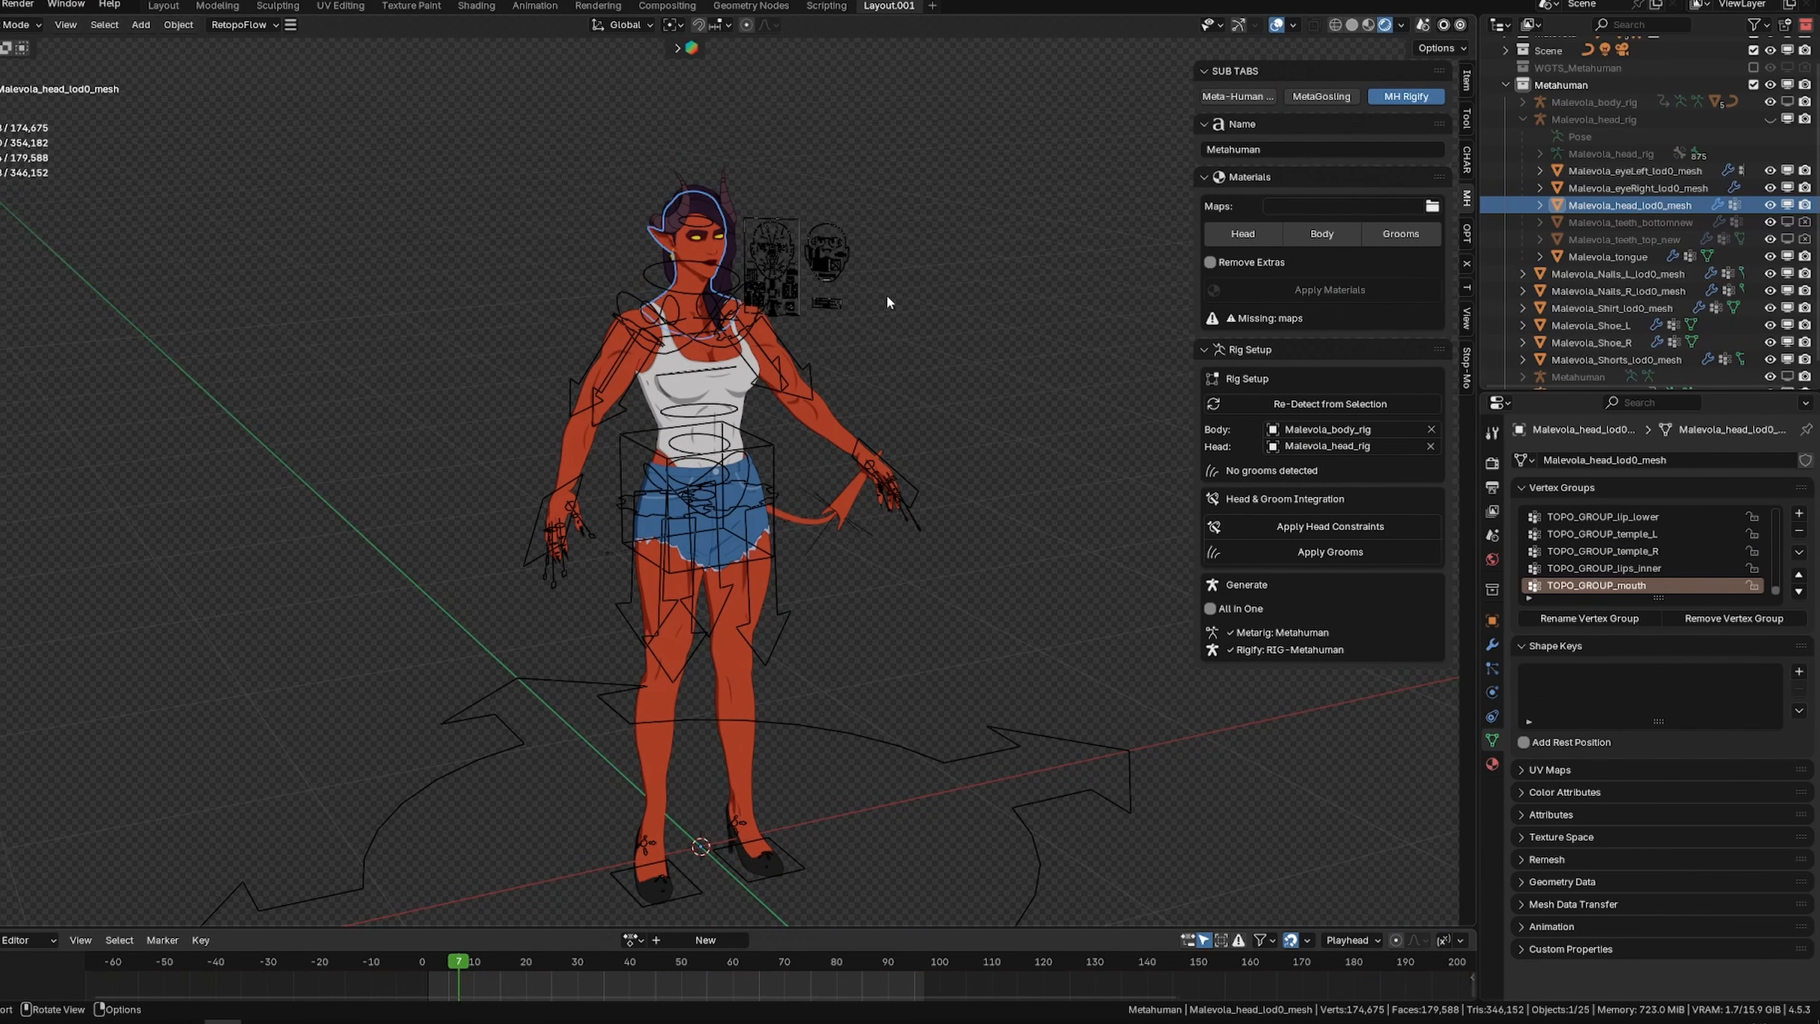
scroll(886, 295, up, 3)
scroll(880, 530, down, 4)
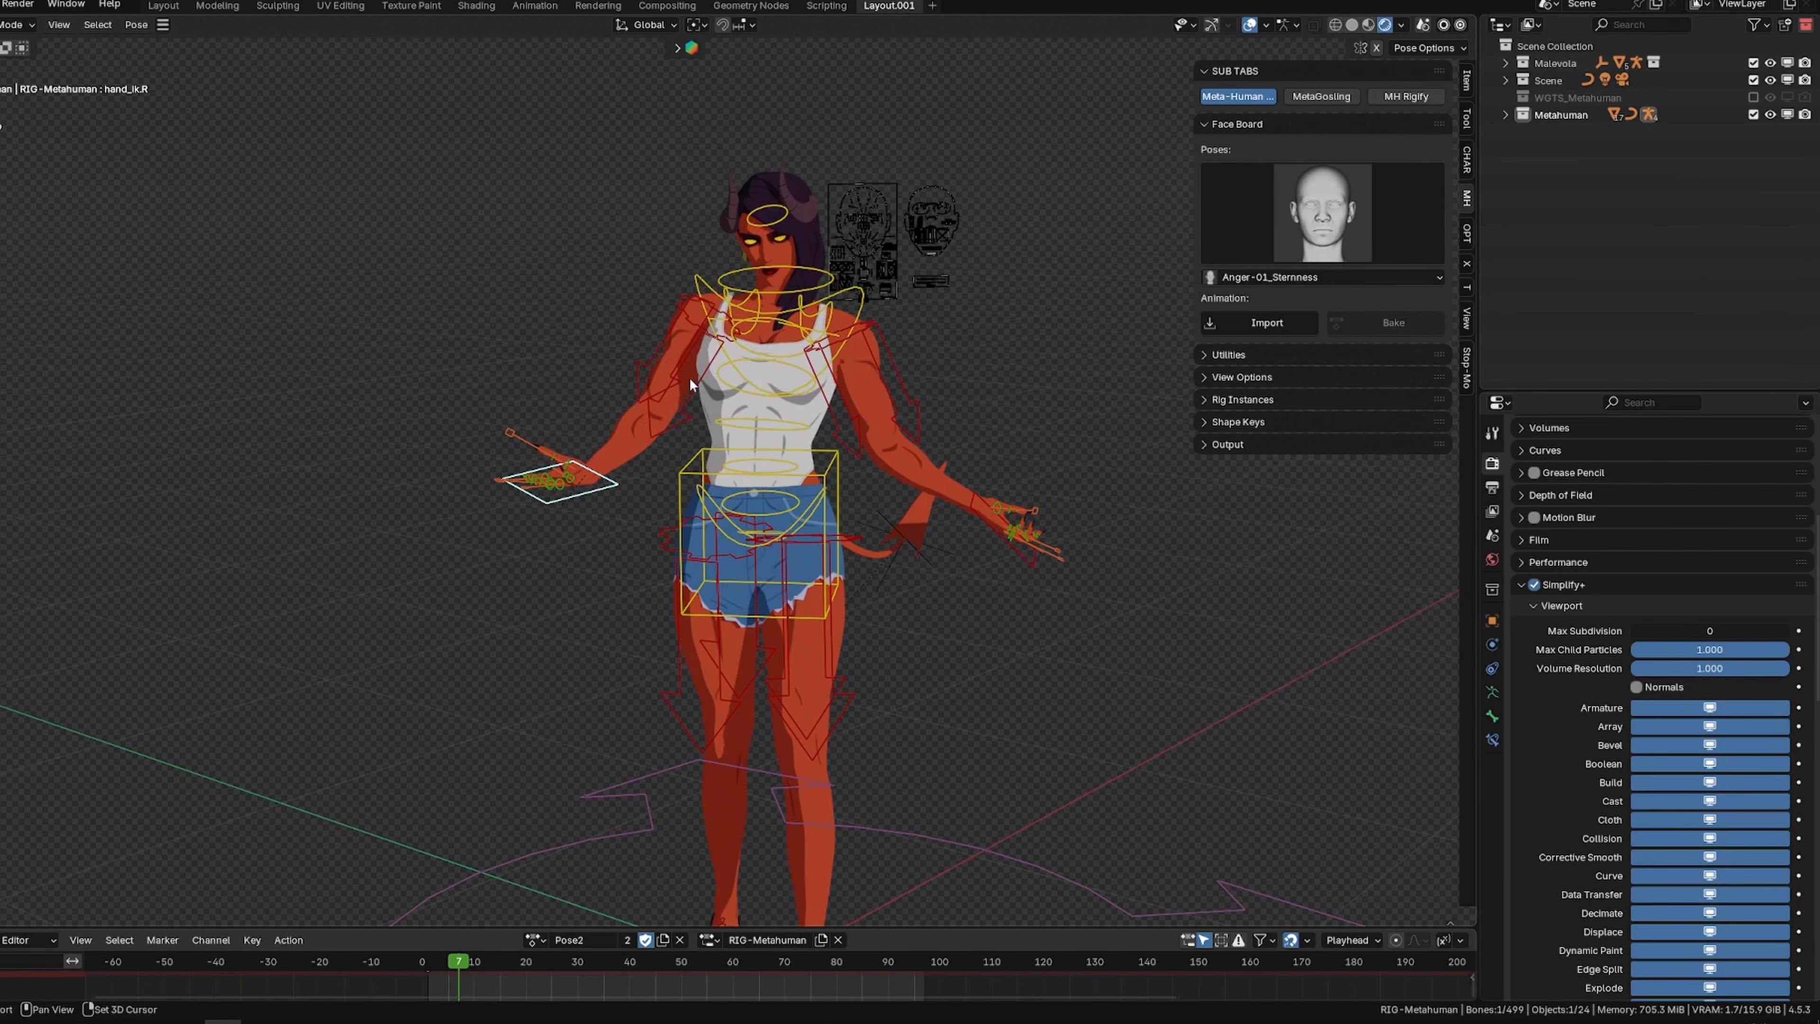
Try moving the right hand's IK control, and rotate the neck control to tilt the head
key(g)
right_click(747, 478)
click(821, 245)
key(r)
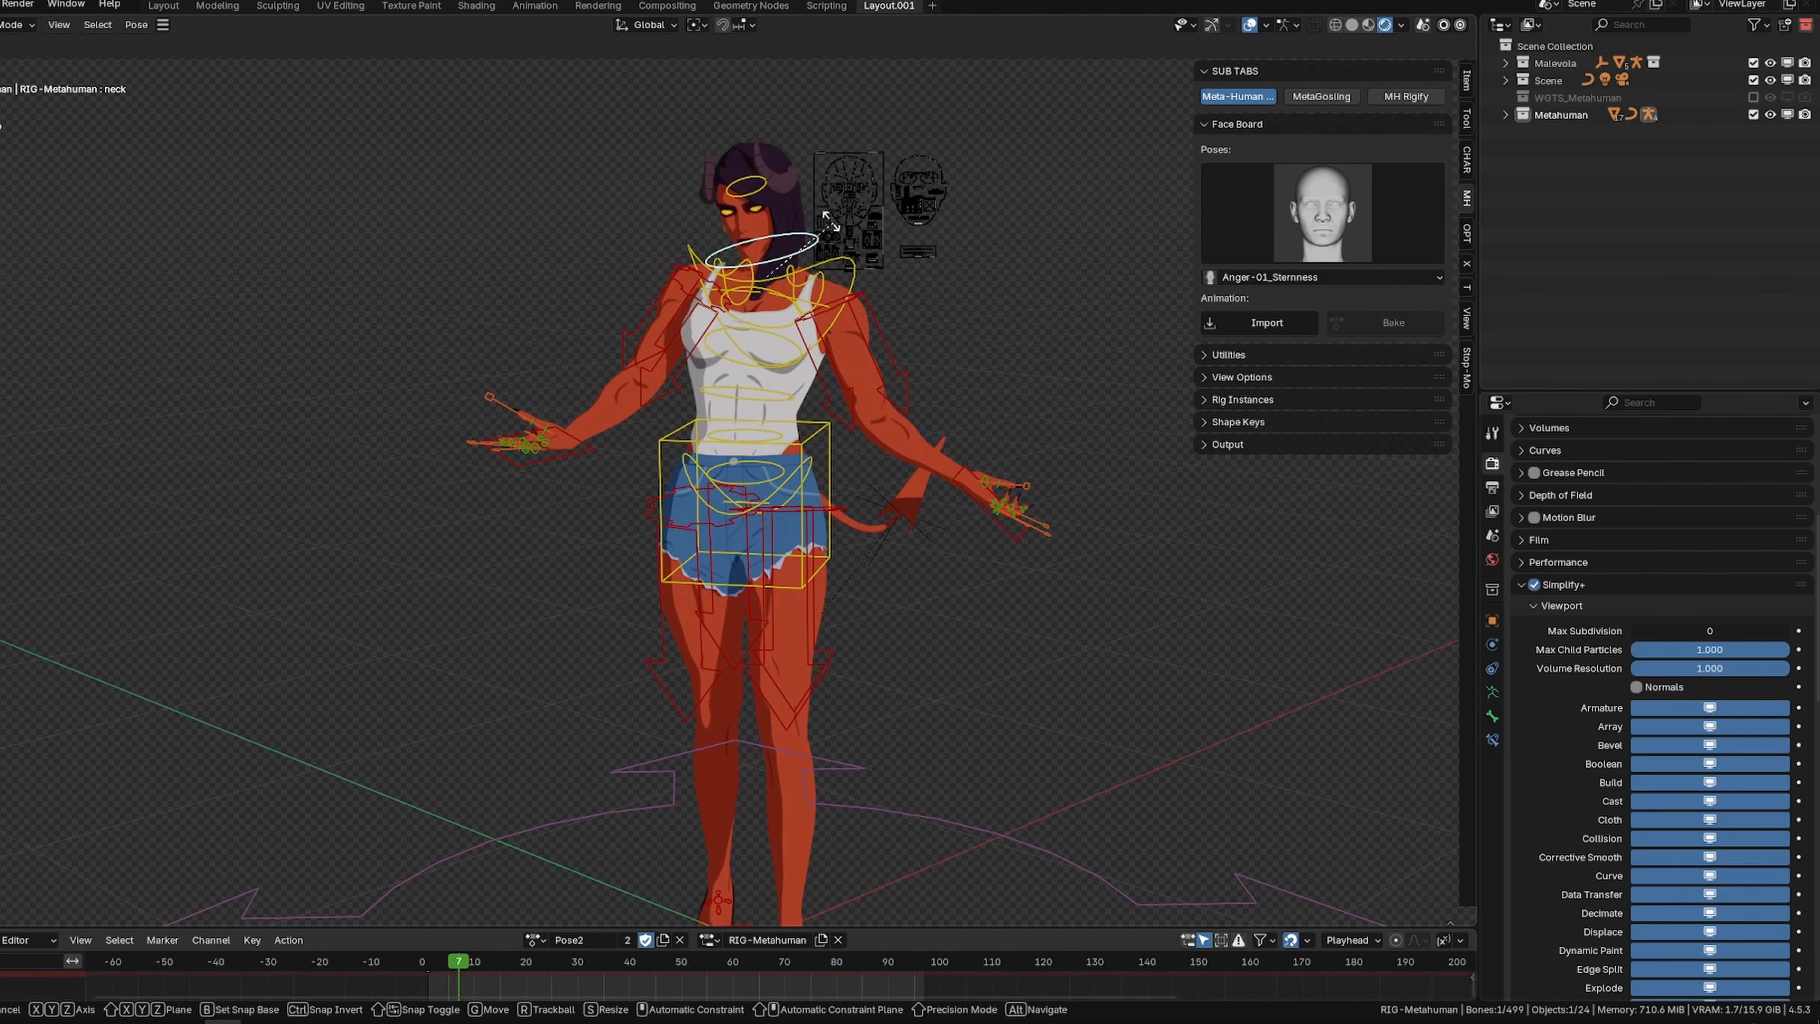
click(972, 470)
middle_drag(973, 470, 1031, 466)
Move the rig's torso control and rotate it about the Y axis
click(876, 502)
key(g)
middle_drag(824, 498, 841, 589)
click(862, 495)
key(r)
key(y)
click(860, 485)
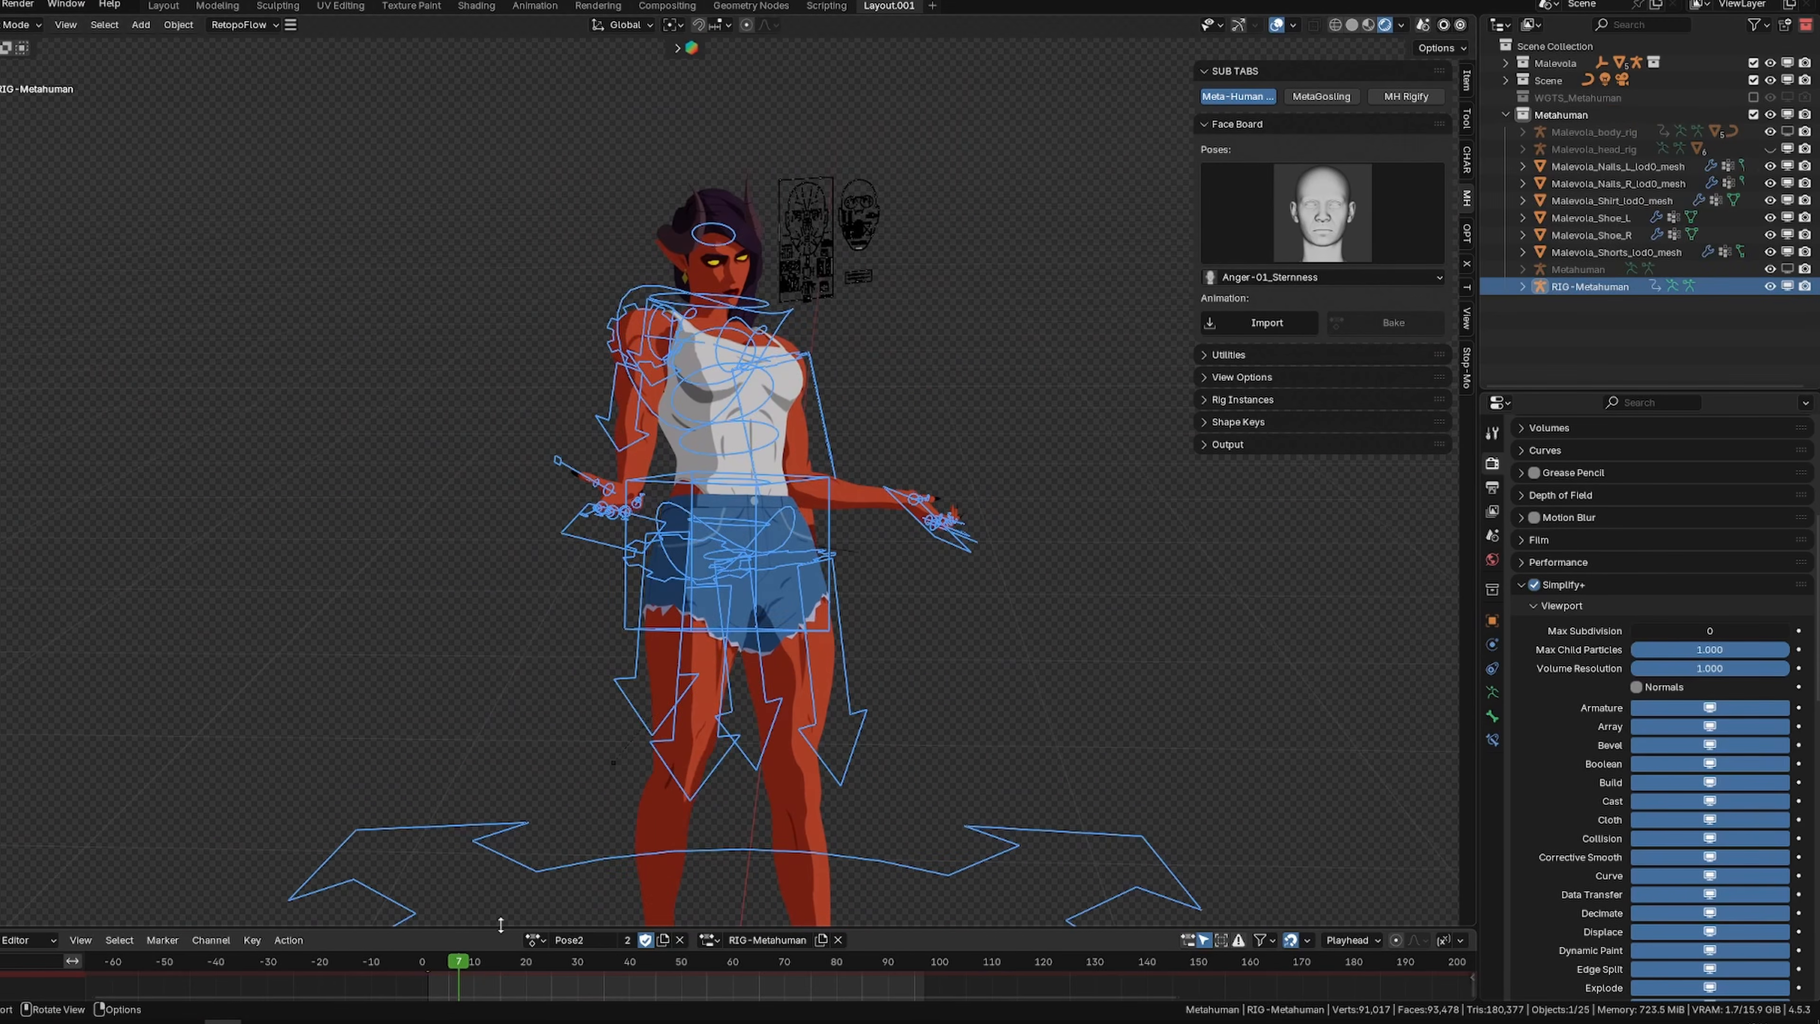
Assign the Pose1 action to the rig to view it, and replace it with the Pose3 action
click(535, 940)
click(580, 791)
middle_drag(609, 587, 667, 545)
click(534, 940)
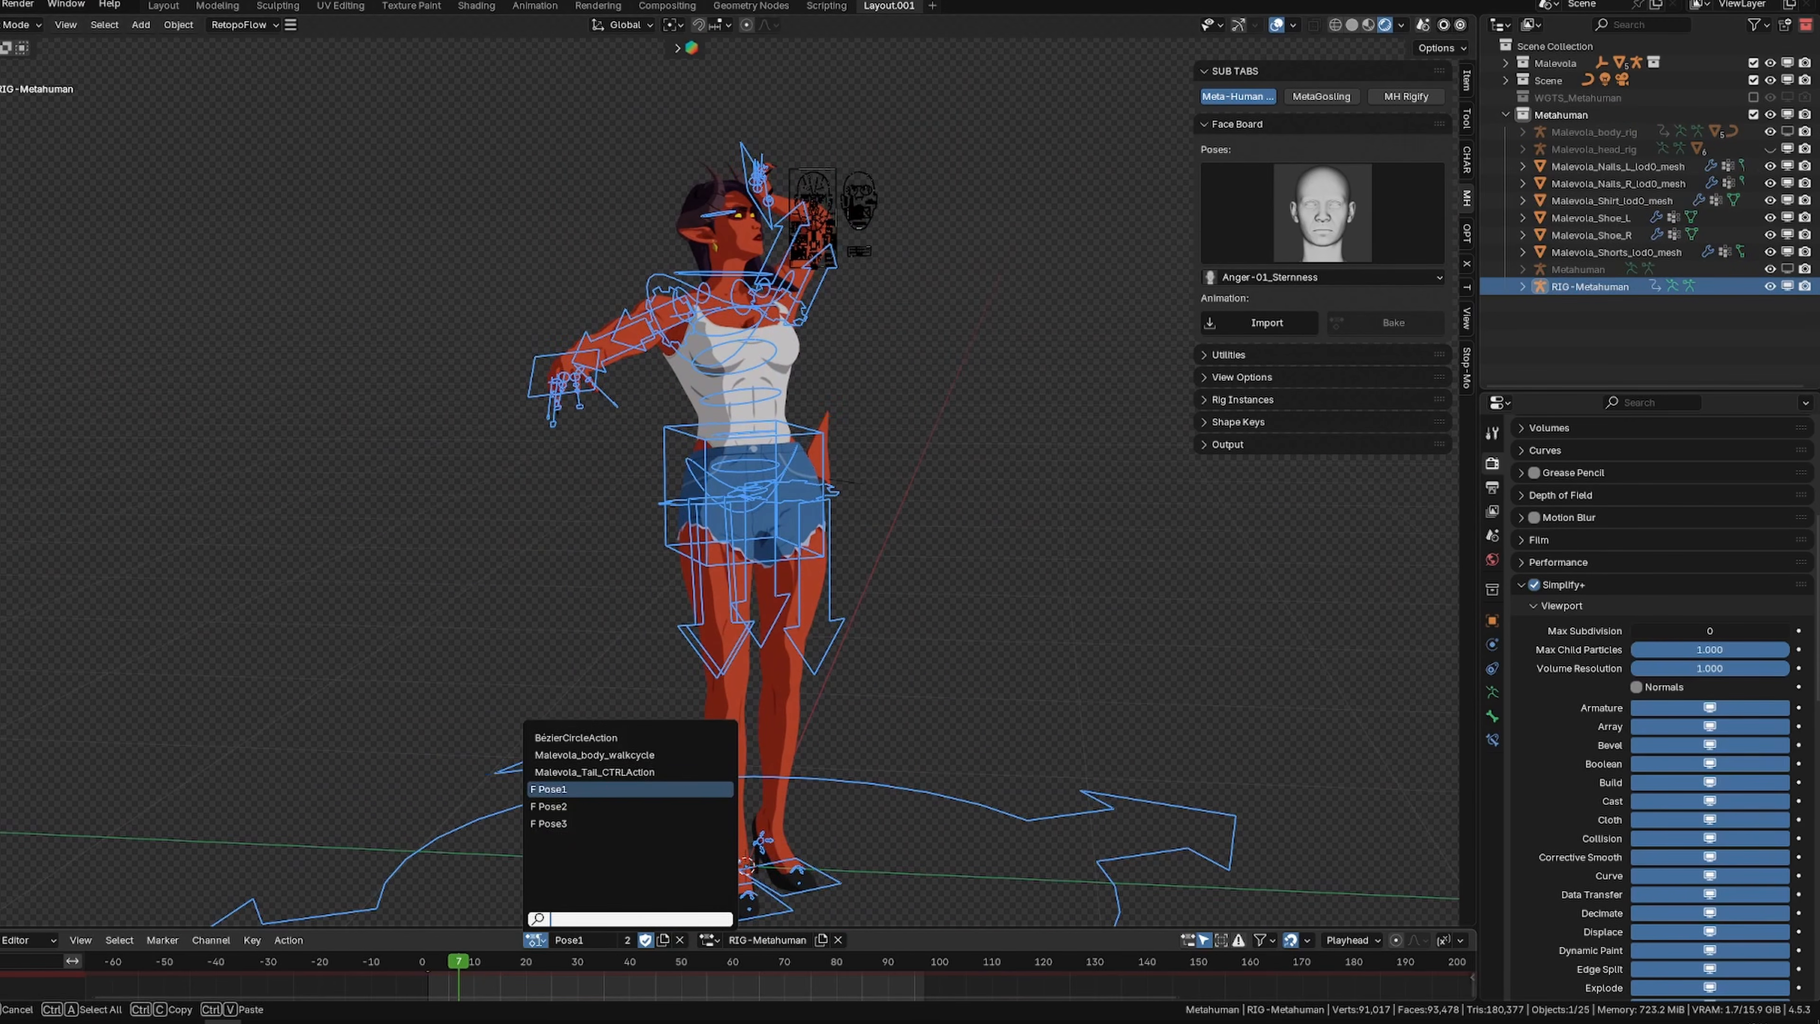
click(579, 825)
middle_drag(402, 594, 482, 567)
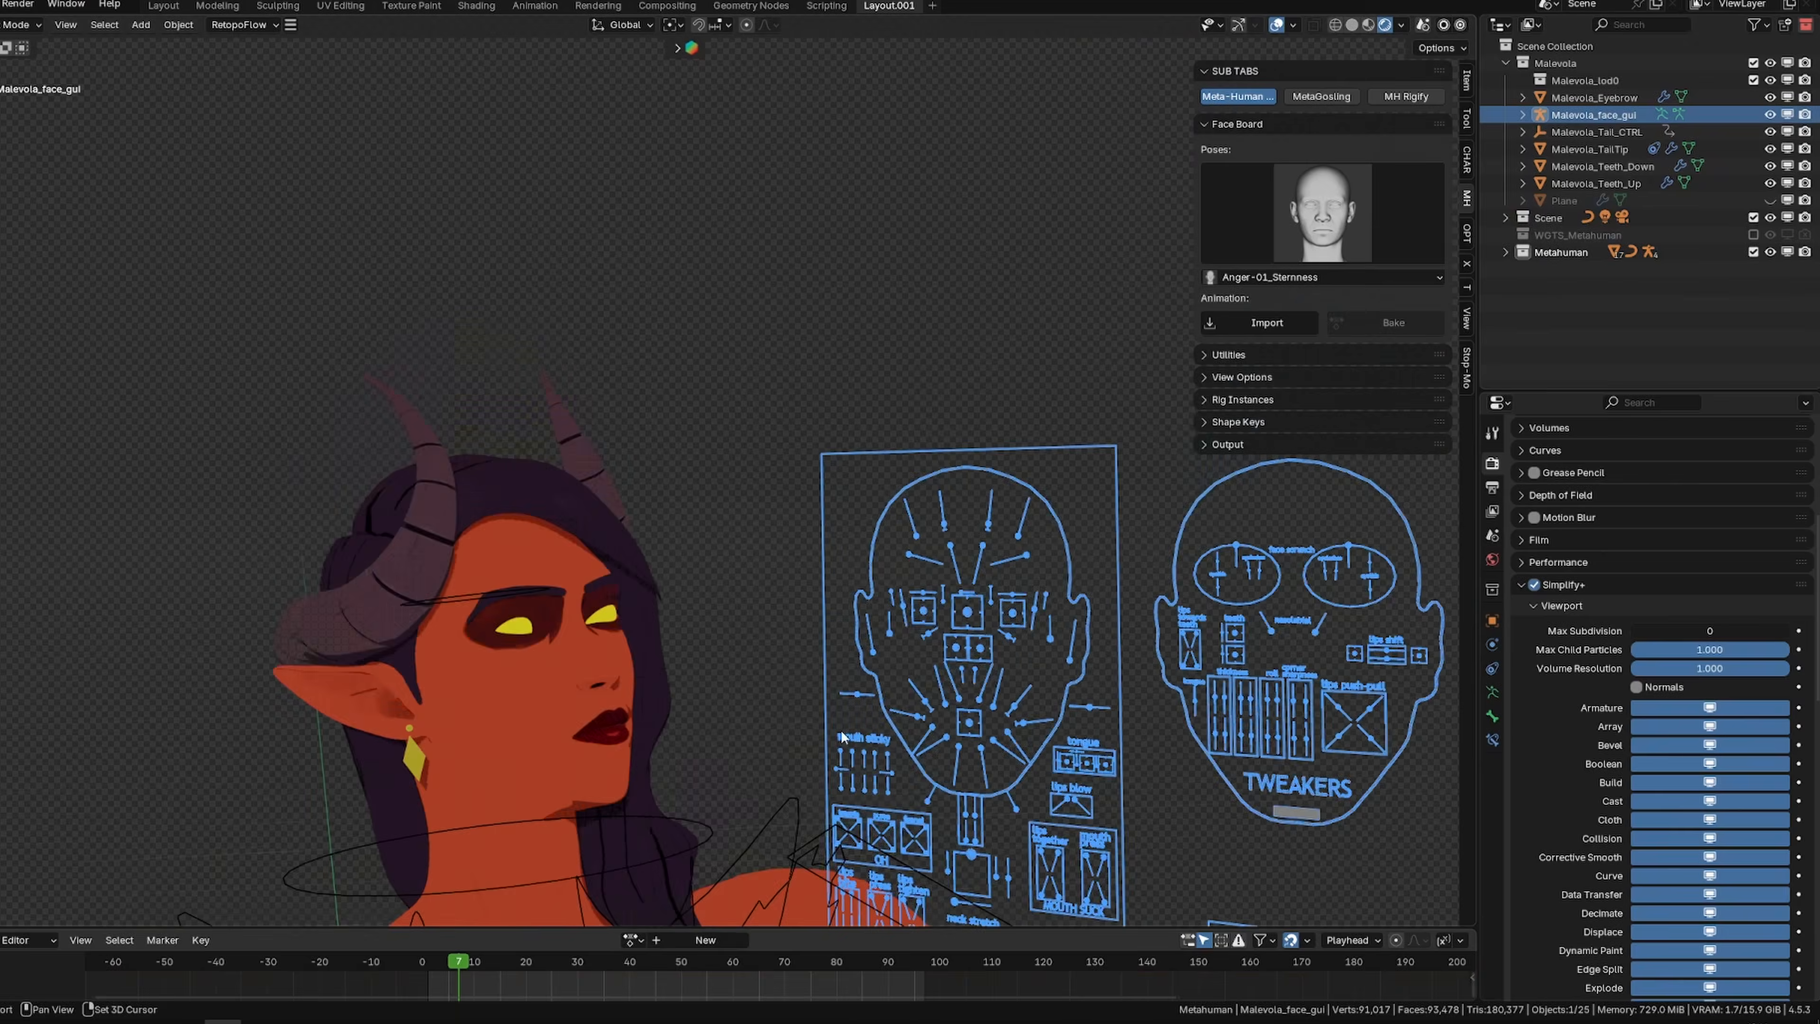
Apply two different facial expressions to the face rig from the Face Board's pose library
click(1321, 212)
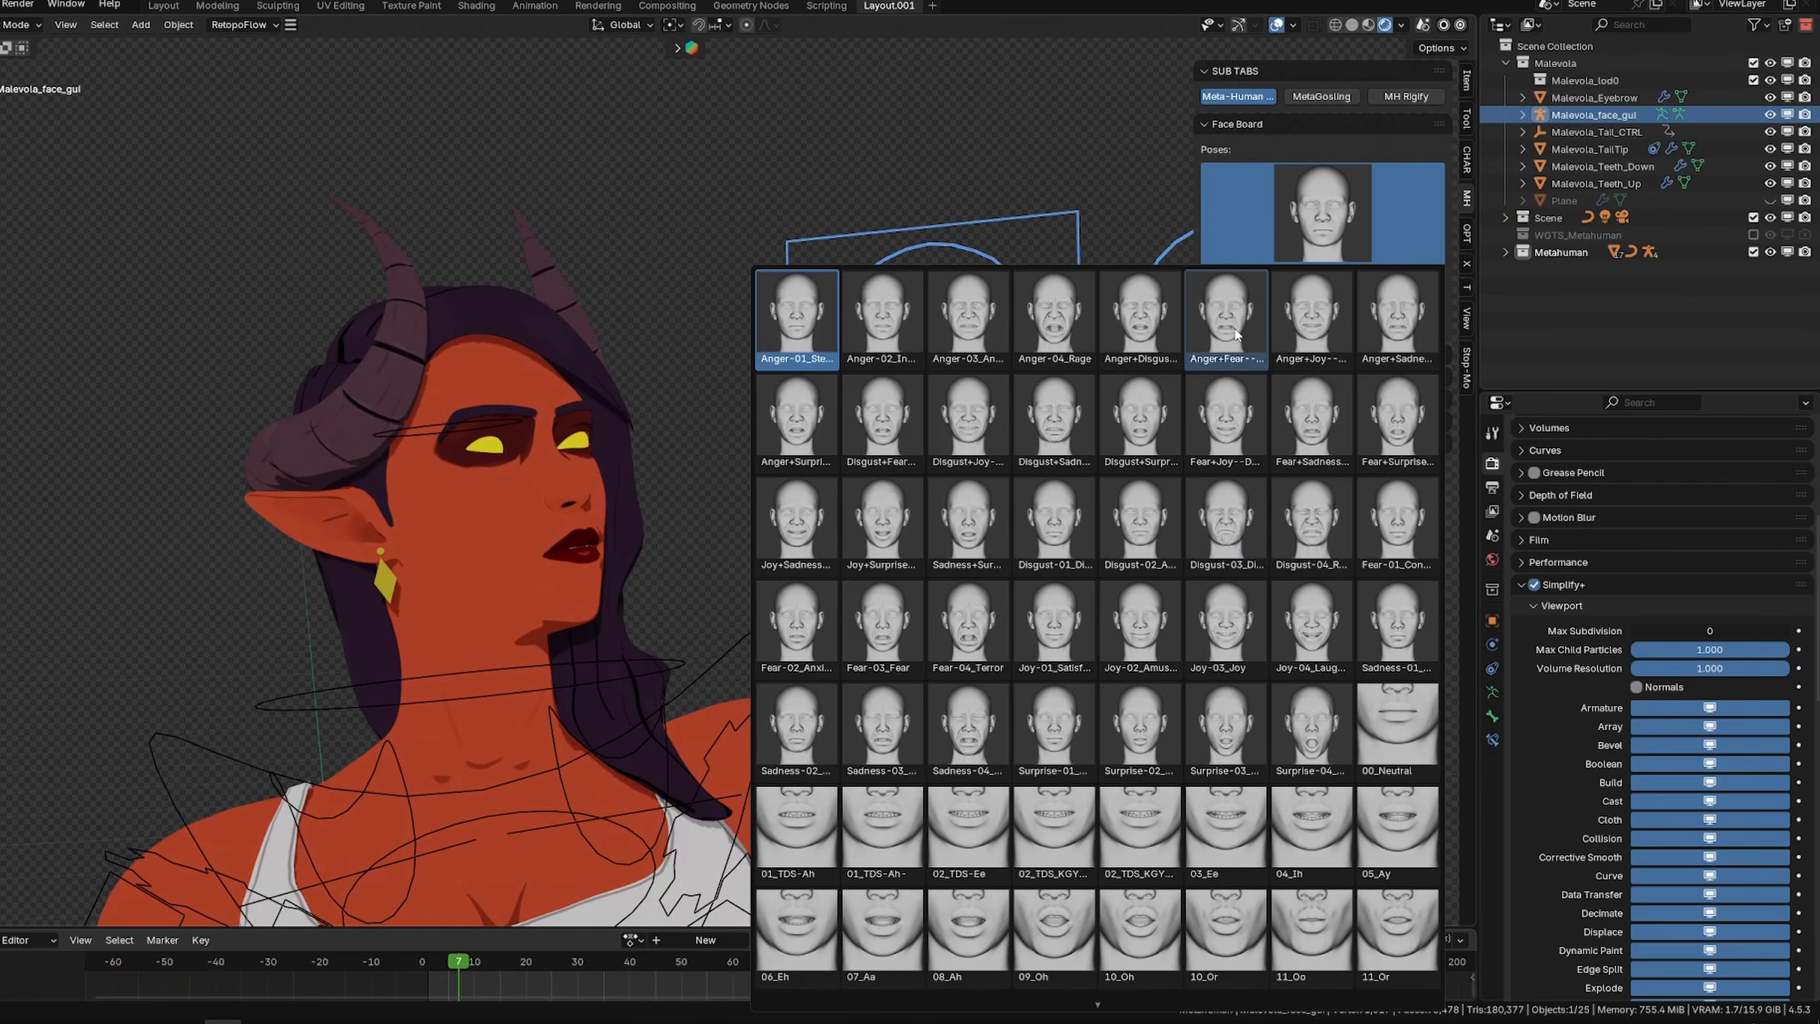
click(937, 464)
click(1322, 213)
click(1175, 322)
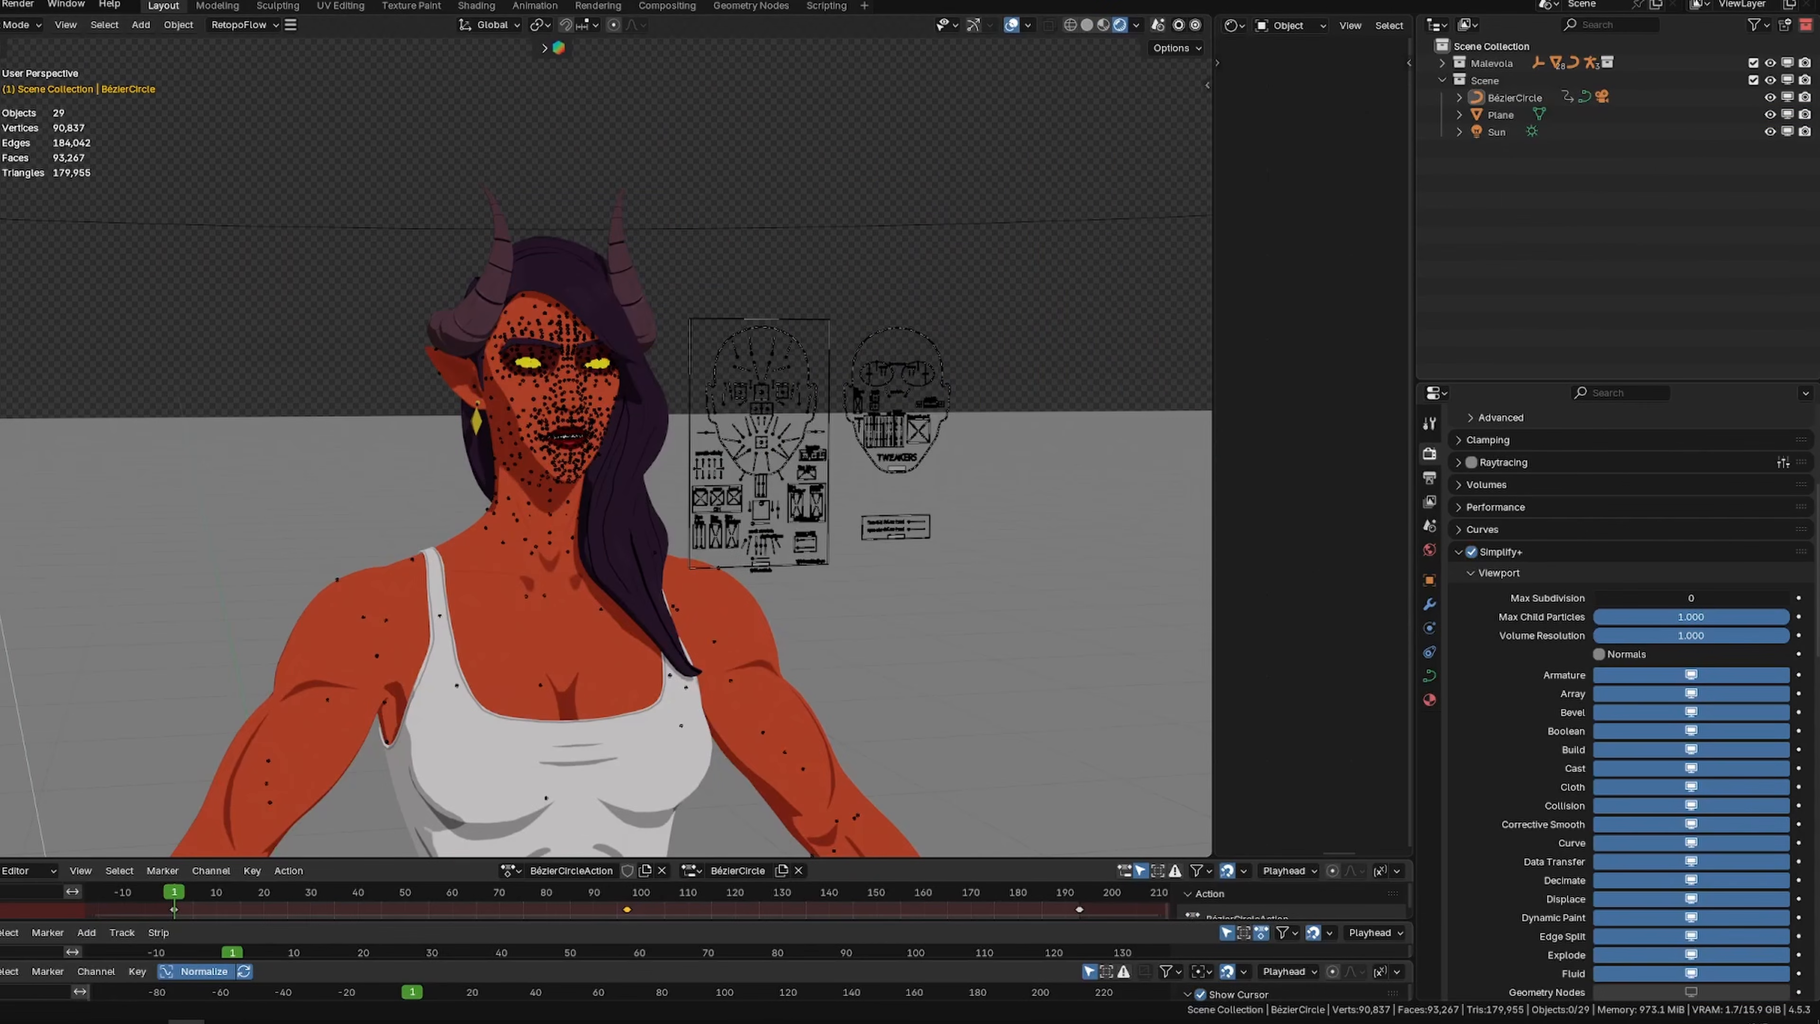
Toggle the viewport overlays while viewing the character's facial animation
click(1012, 29)
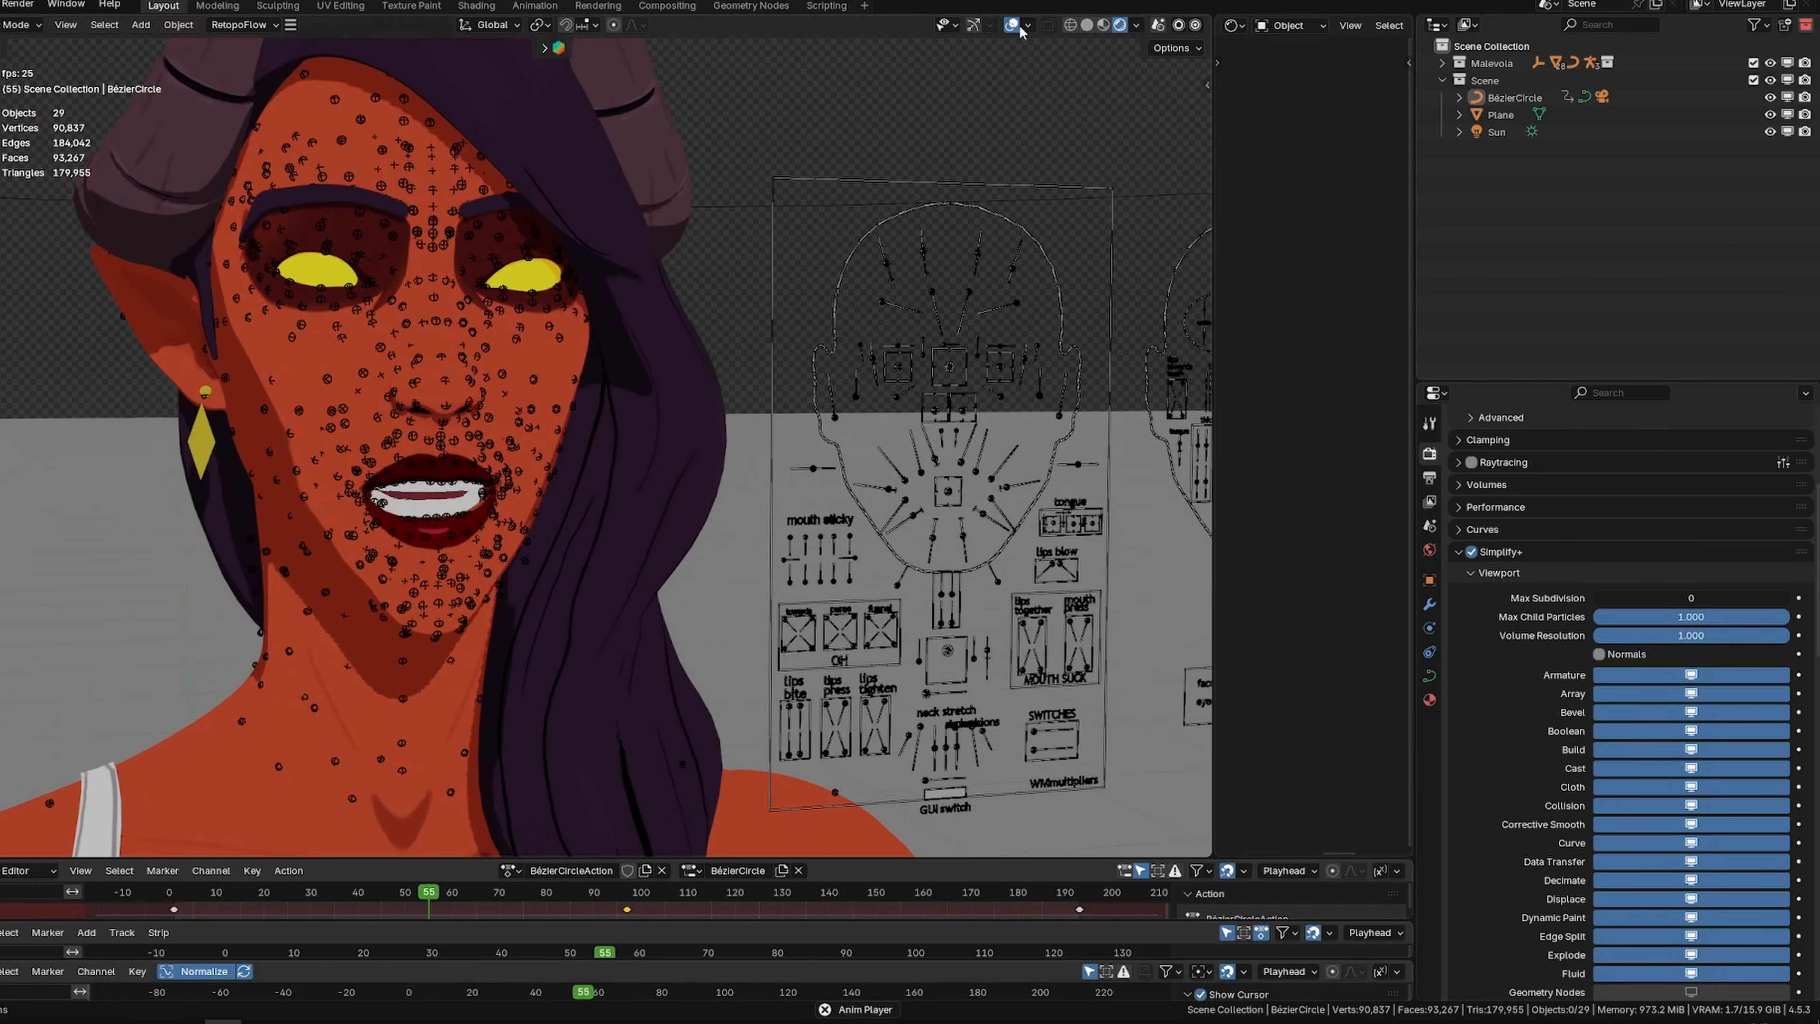
click(1012, 27)
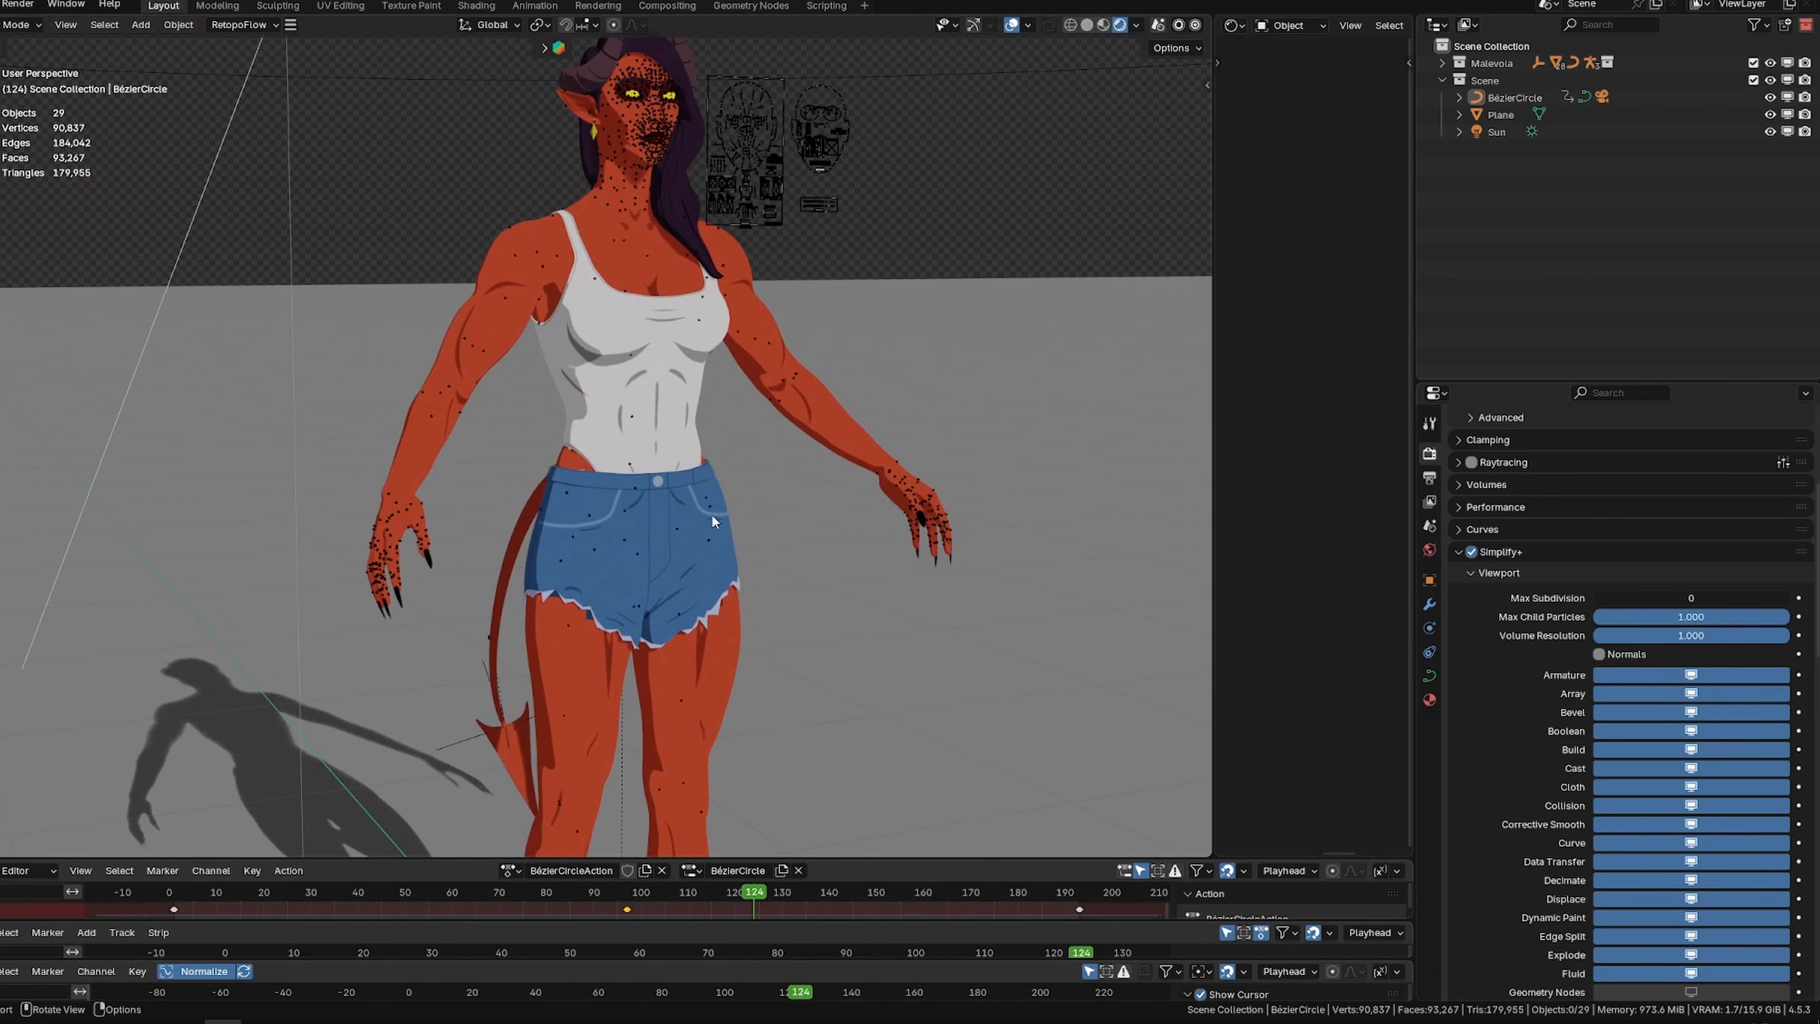
Set the Malevola_body_rig armature to Pose Position and play the walk cycle while viewing it from several sides
click(711, 513)
click(1429, 651)
click(1600, 507)
key(space)
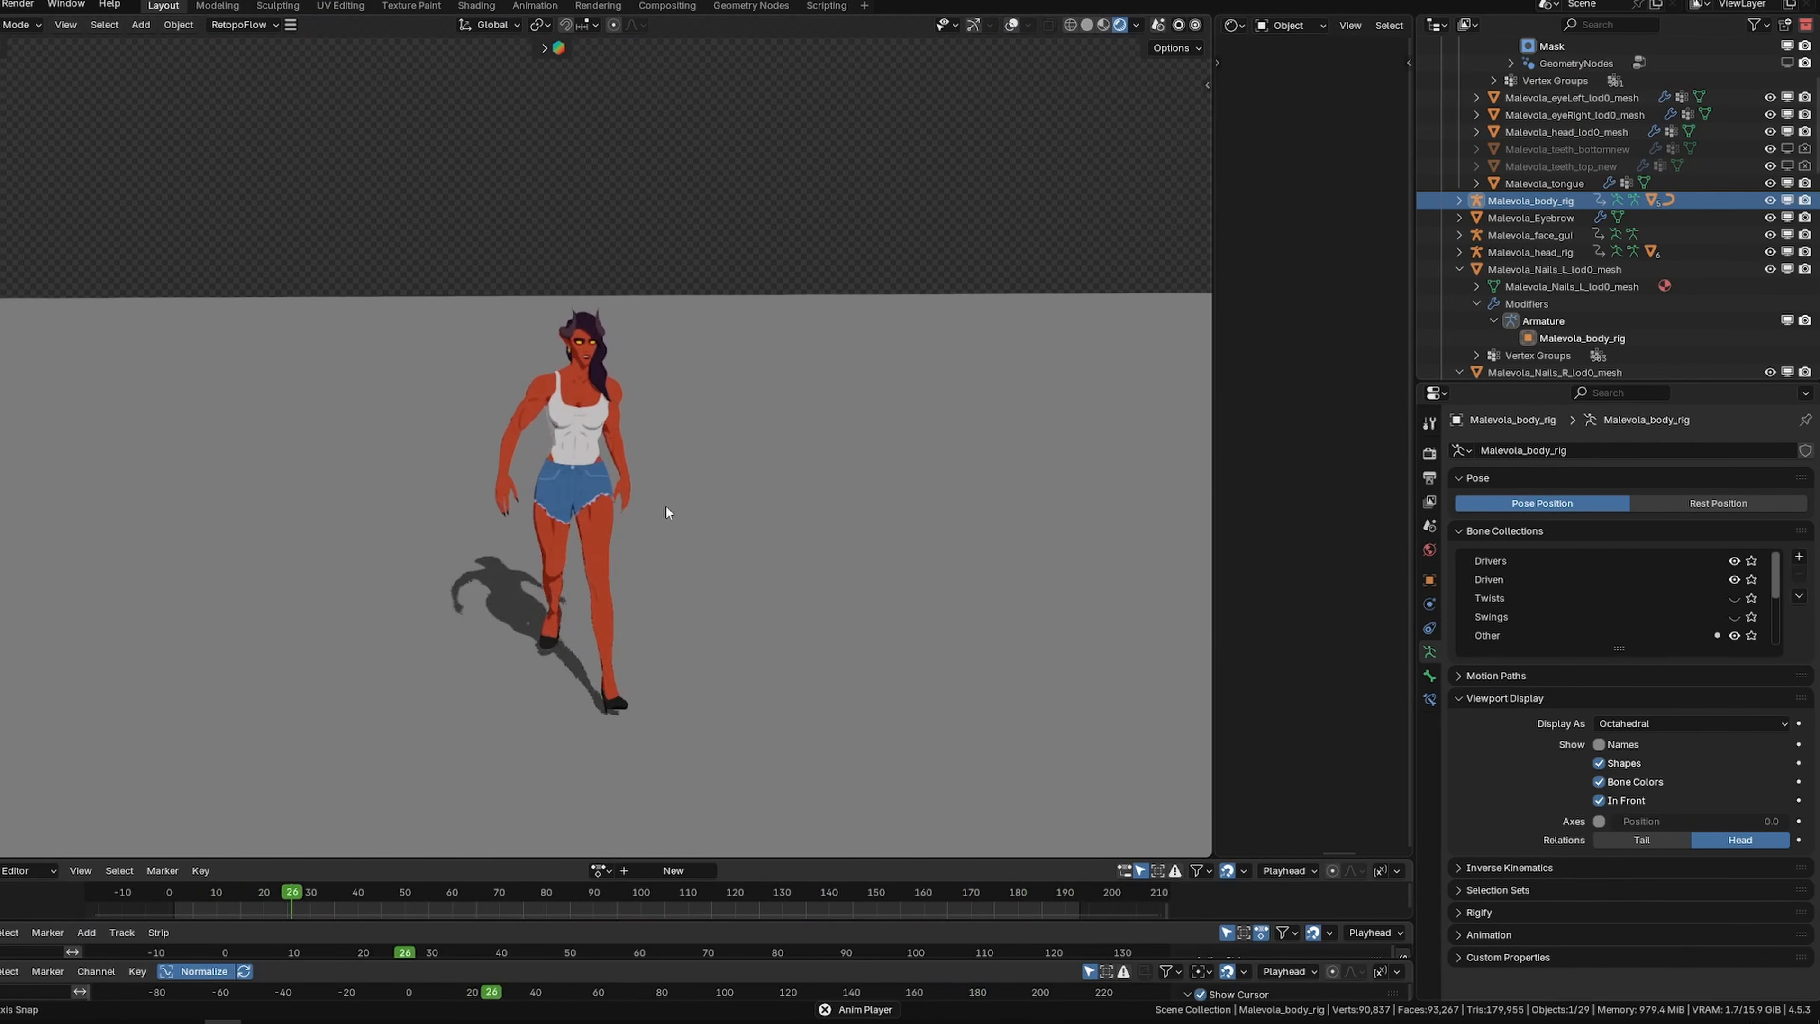
middle_drag(669, 513, 825, 487)
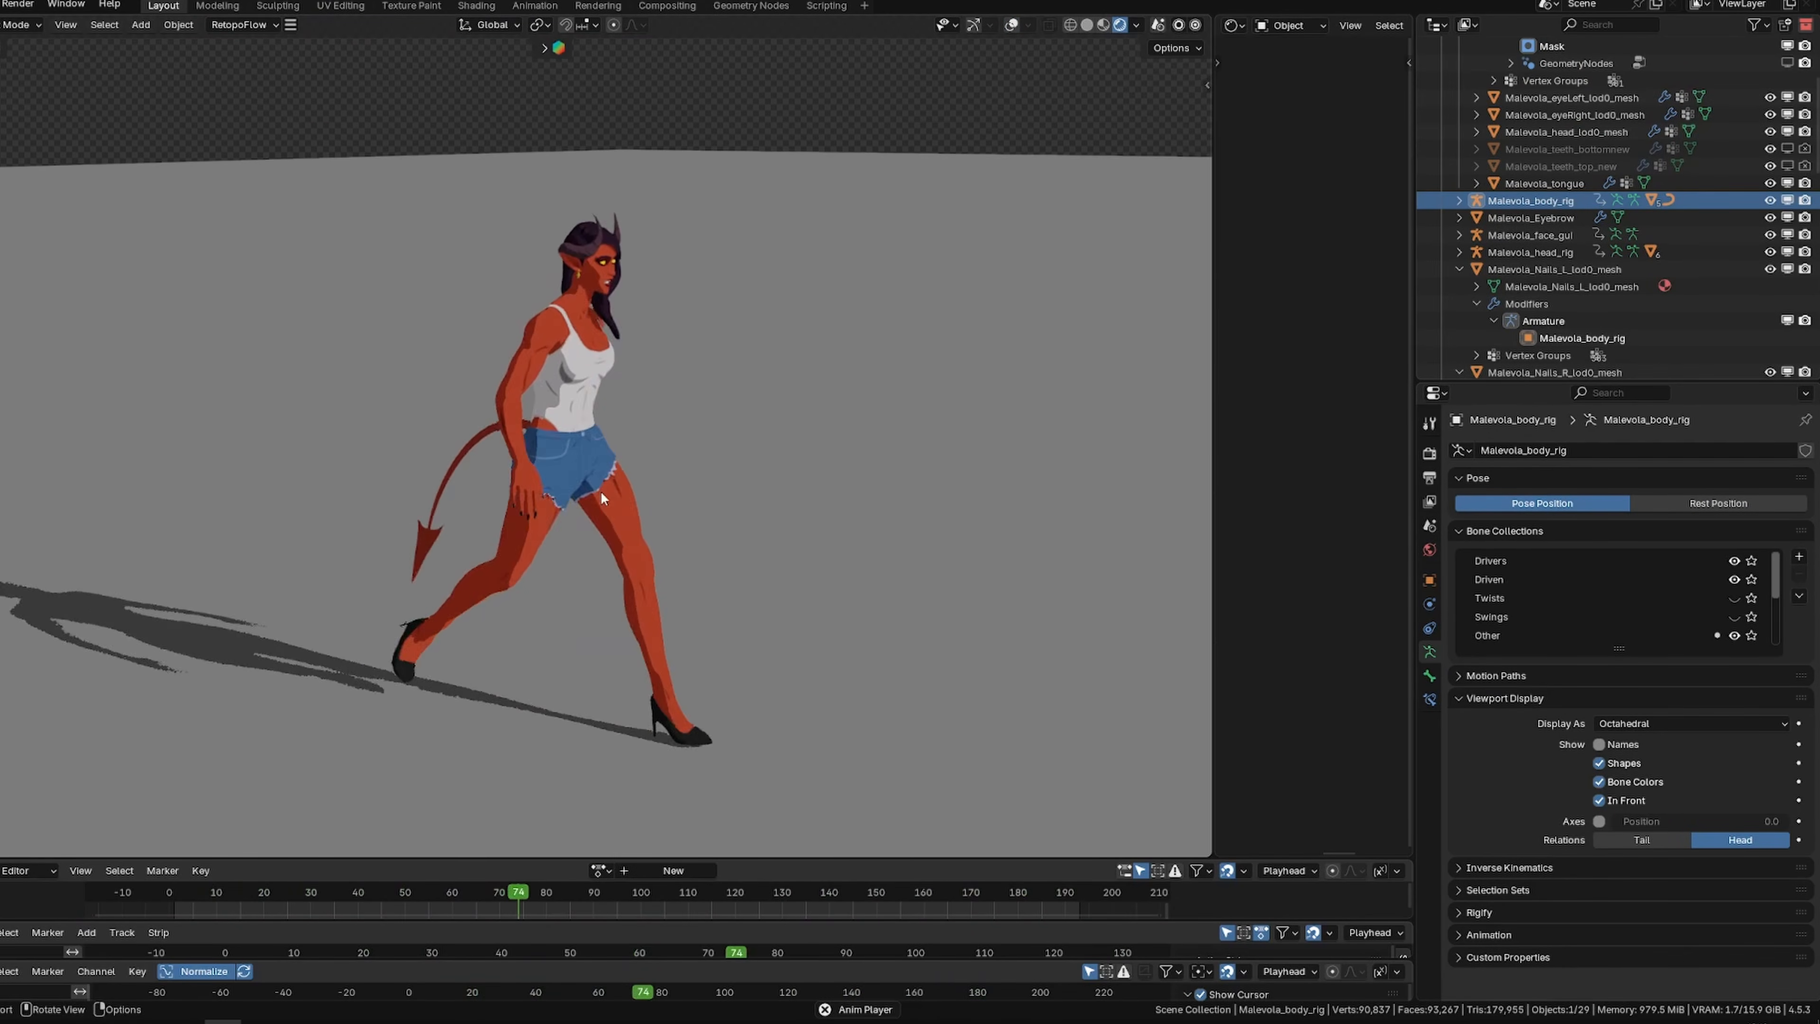
middle_drag(600, 491, 470, 450)
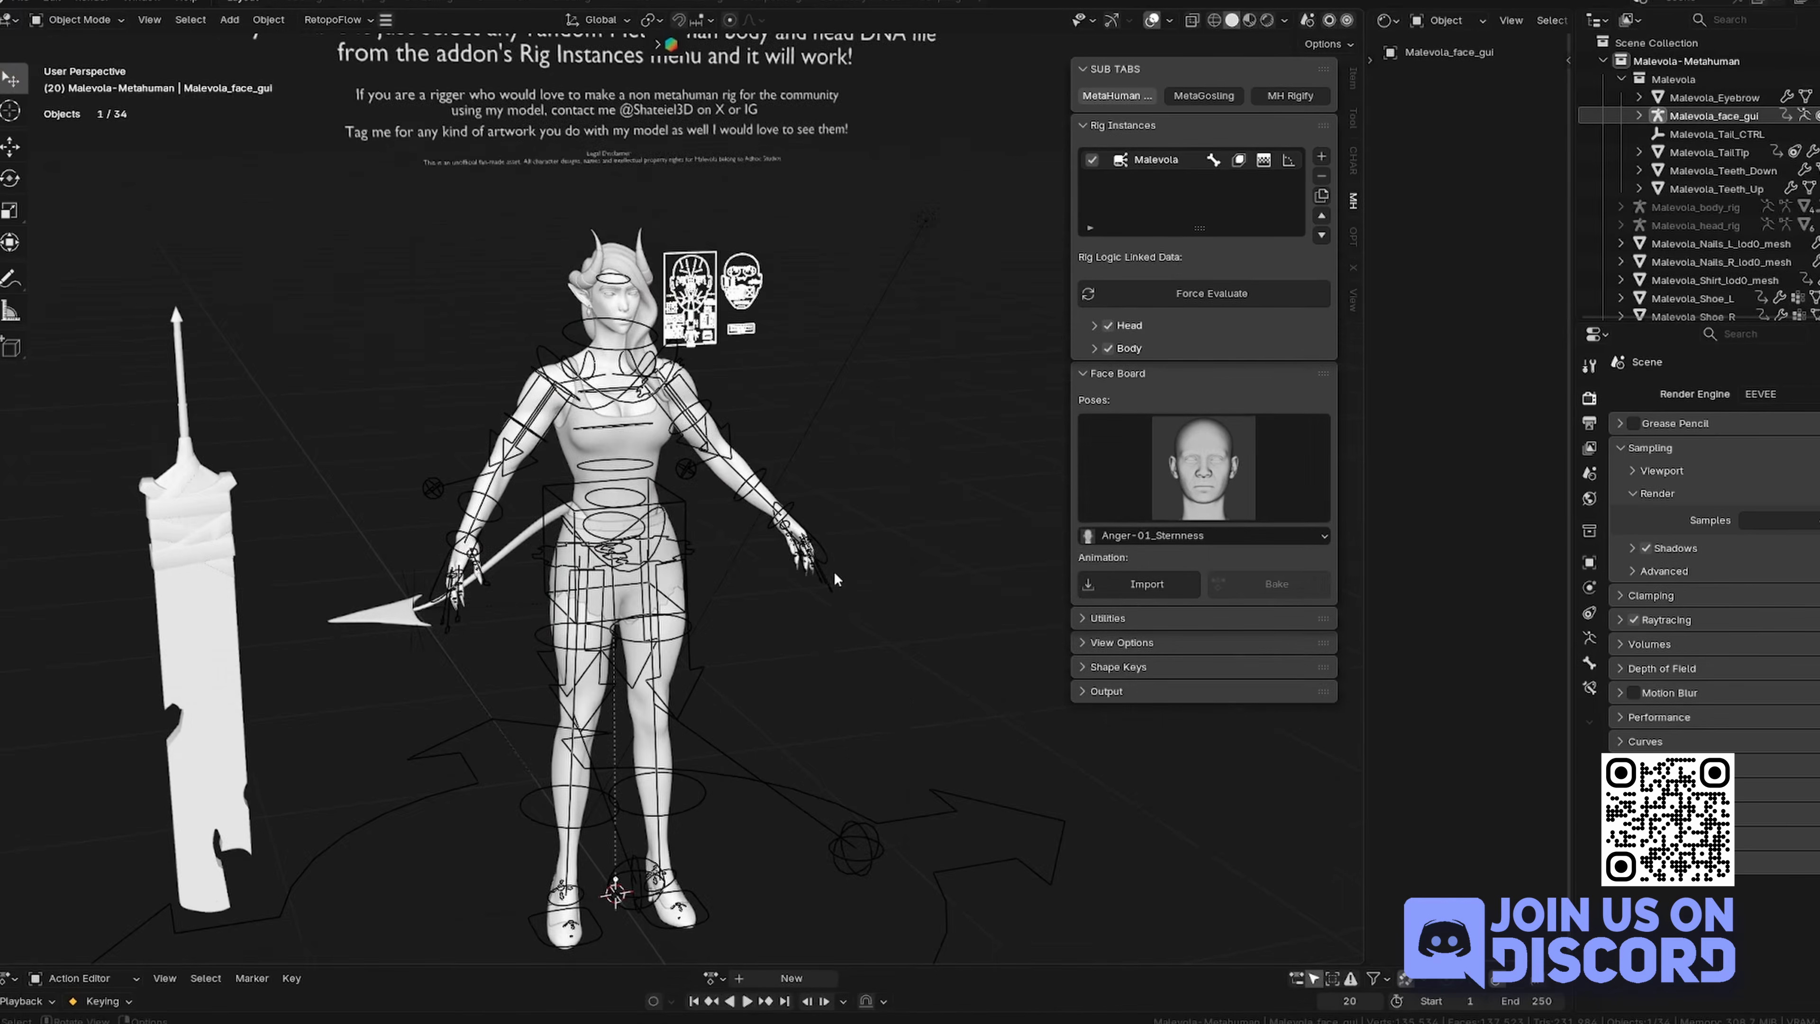
Assign the Pose3 action to the RIG-Metahuman and display the viewport in rendered shading
key(g)
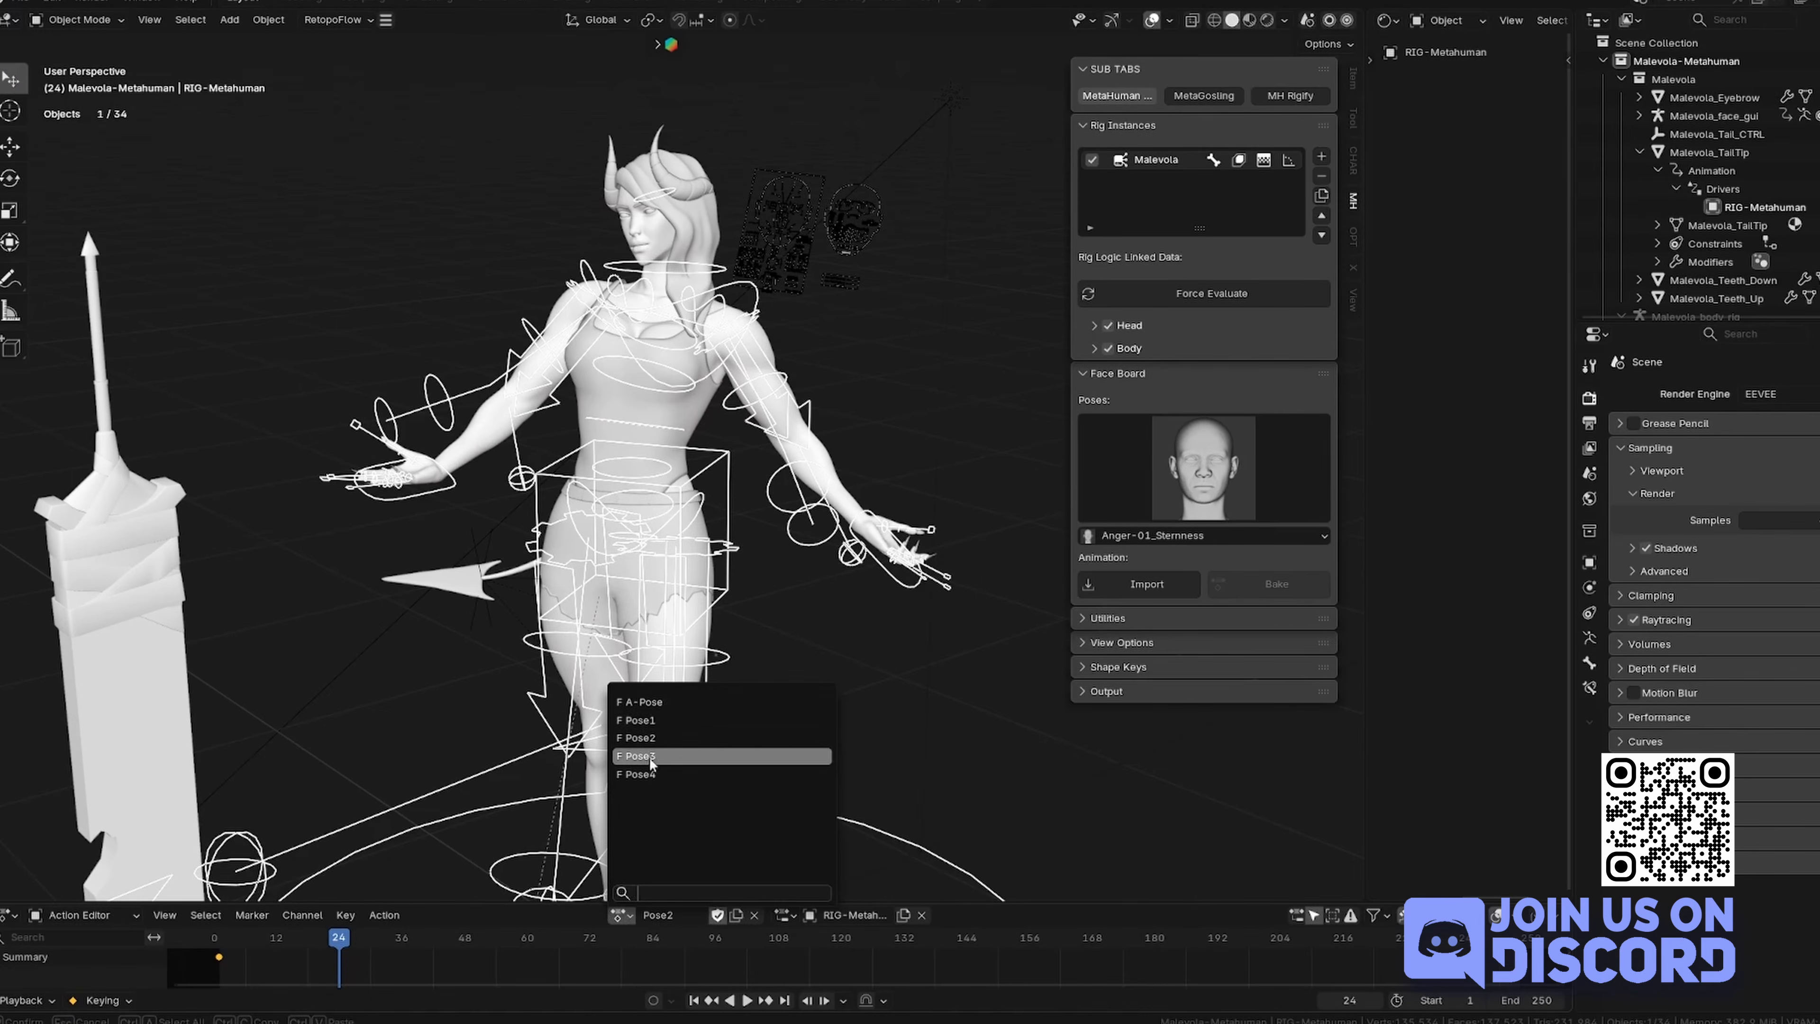
click(651, 756)
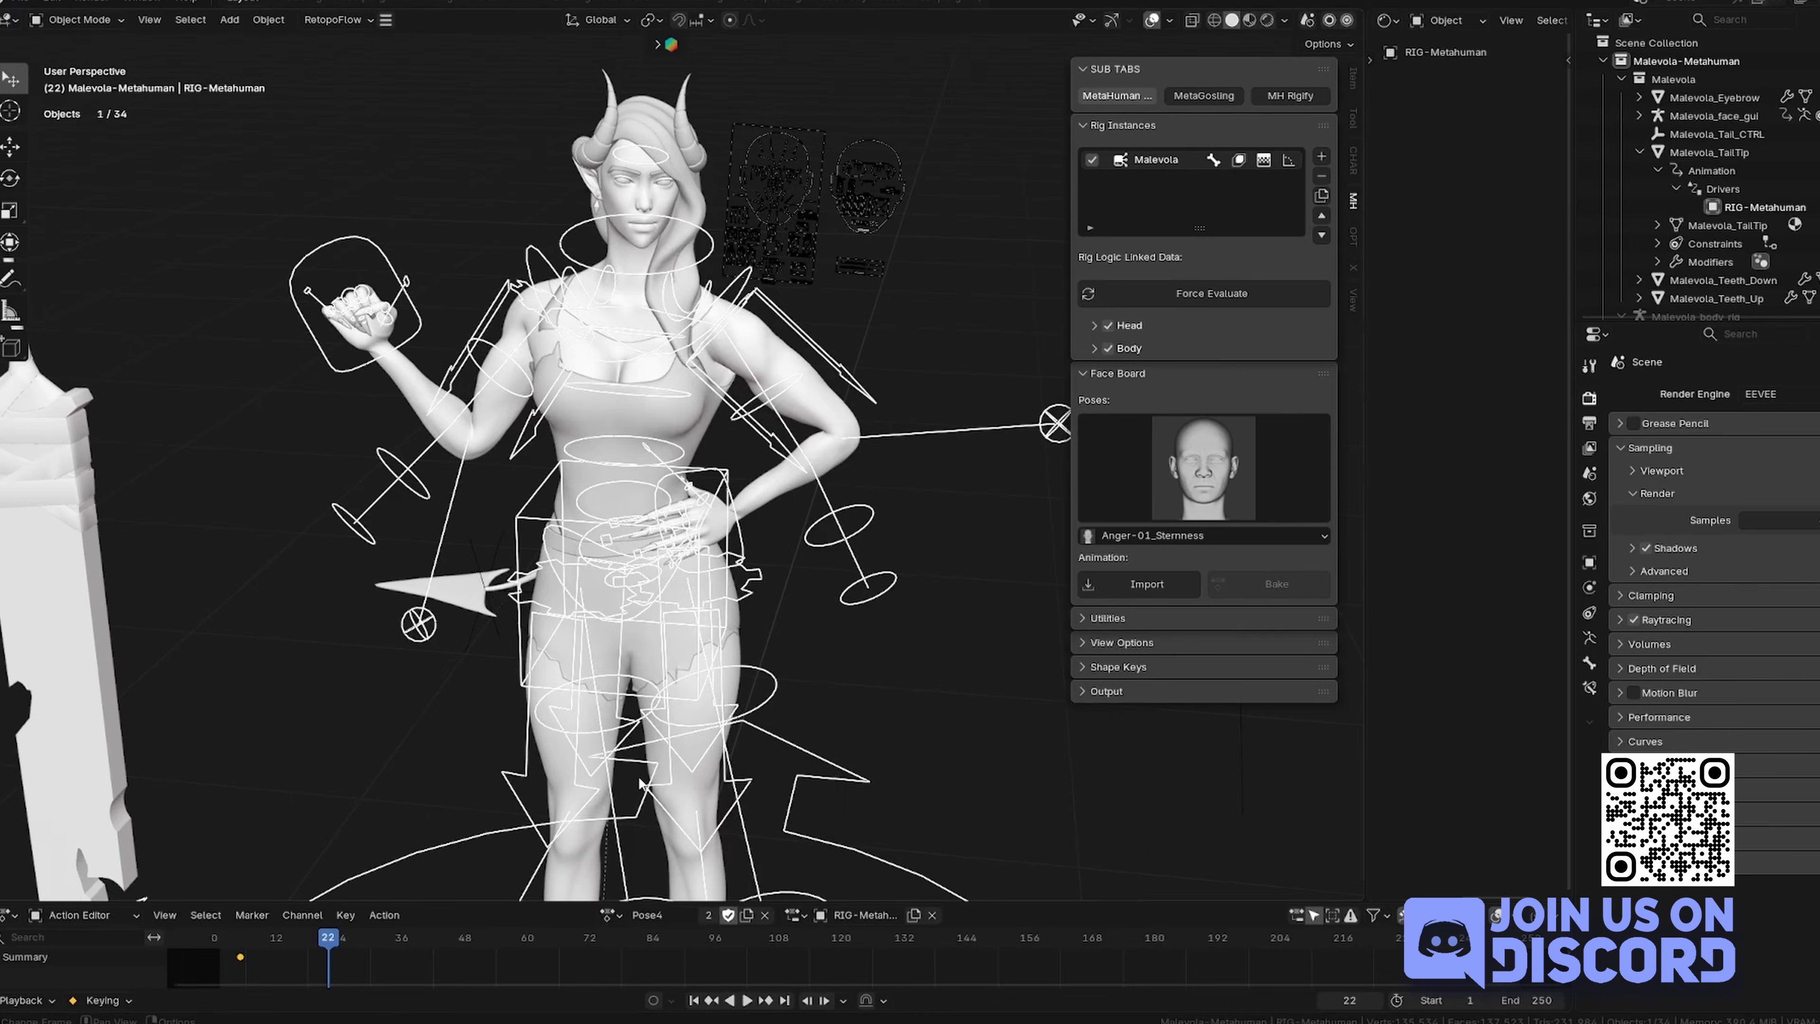
click(1266, 19)
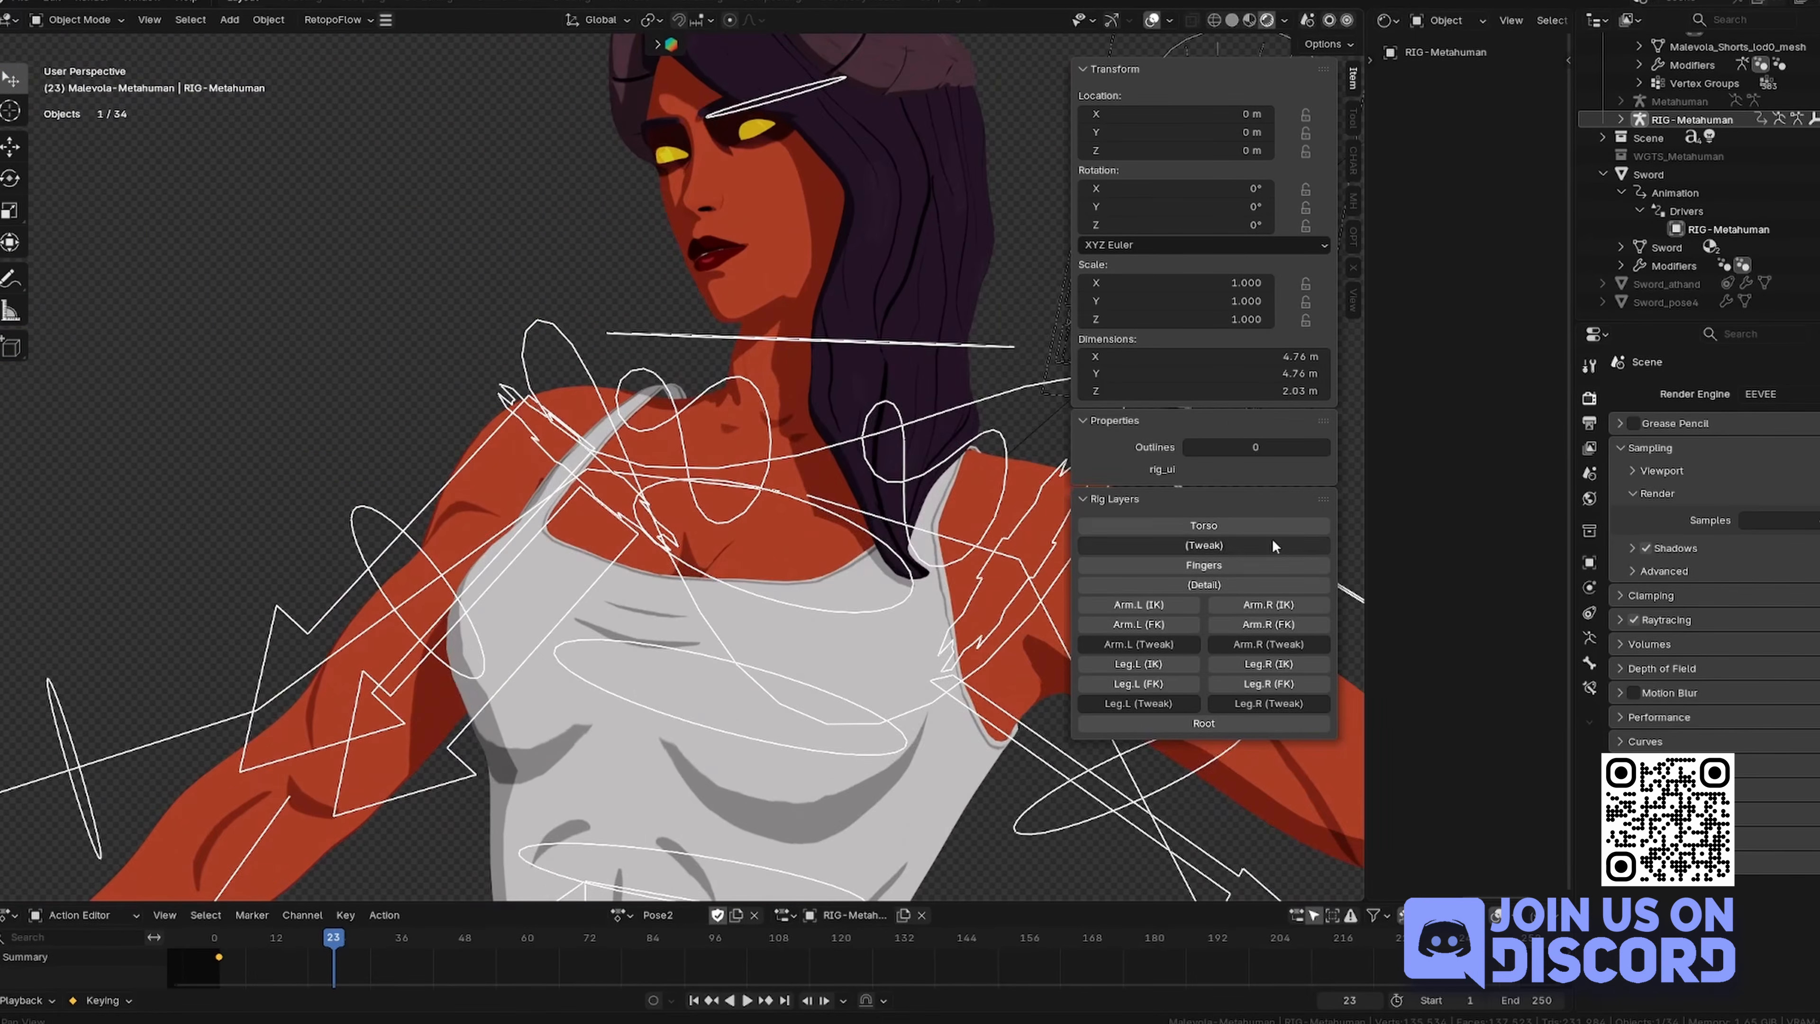
Raise the rig's Outlines property by one and inspect the line work on the face and upper body
click(1324, 447)
shift+middle_drag(787, 369, 707, 753)
scroll(707, 752, up, 4)
scroll(674, 650, down, 3)
shift+middle_drag(674, 650, 745, 438)
scroll(745, 437, up, 2)
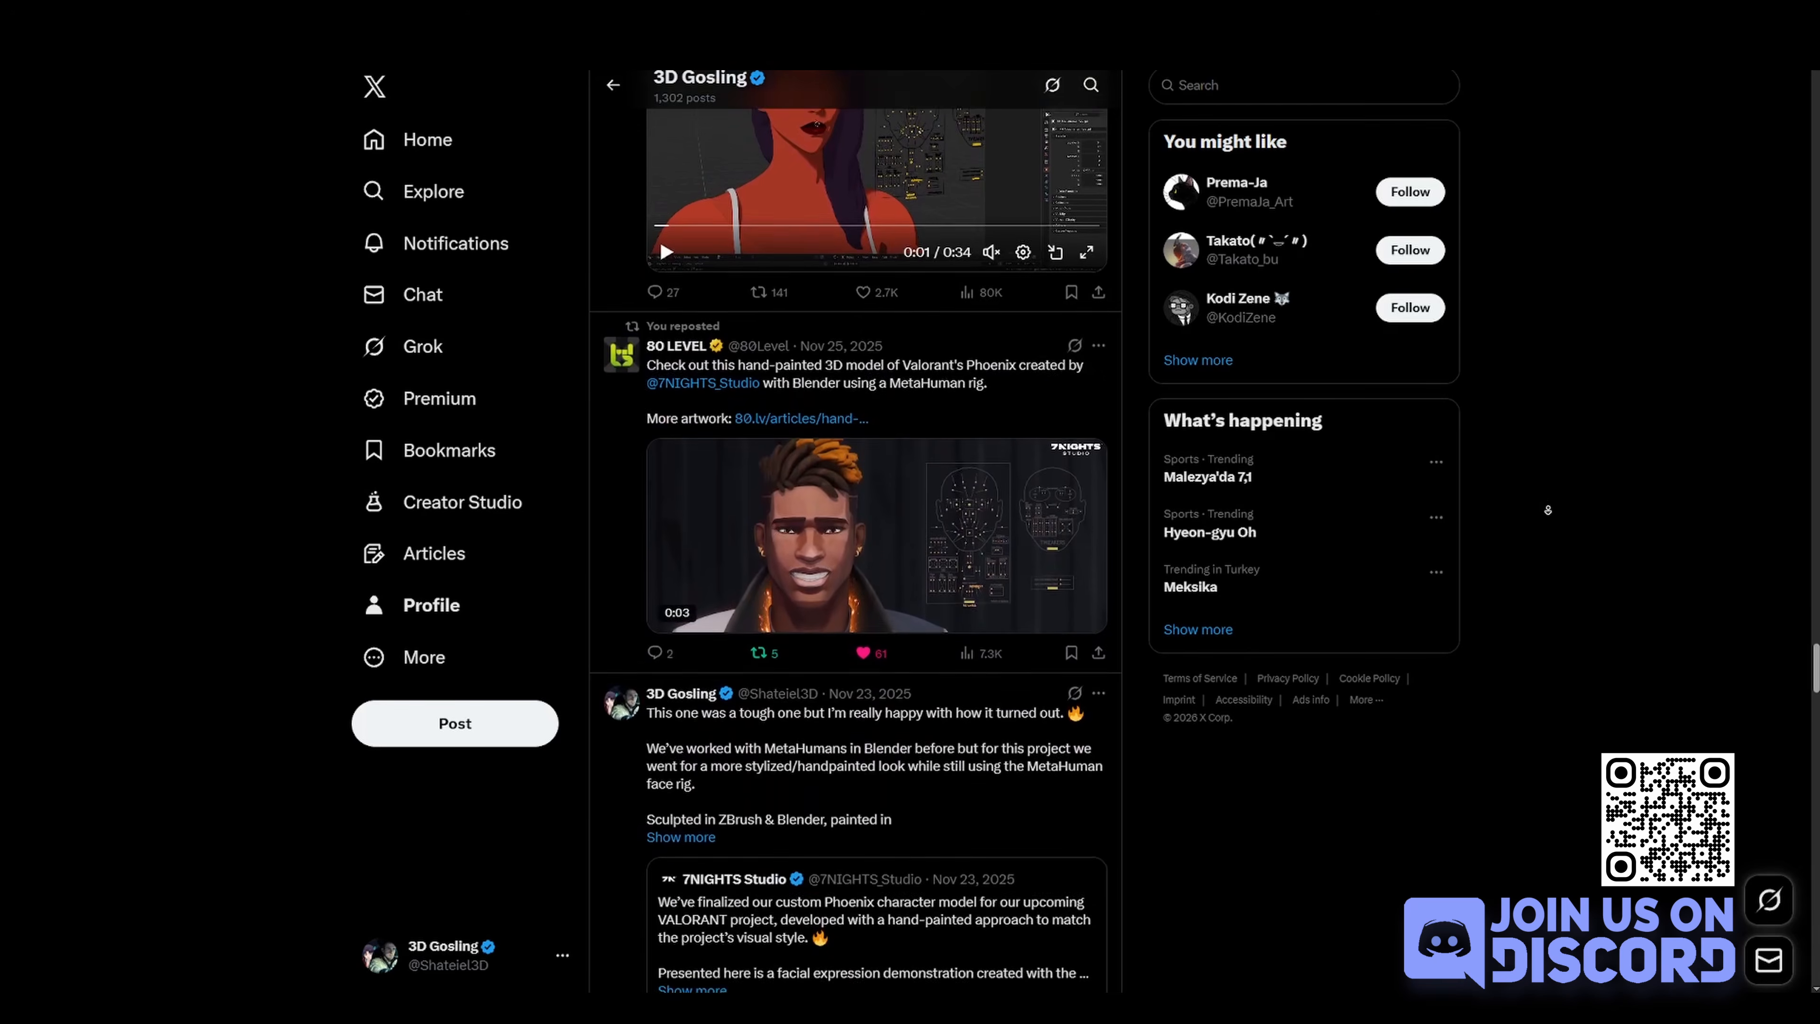
Switch to X and look through the artist's profile posts about stylized MetaHuman characters and hand painting
scroll(1547, 513, down, 5)
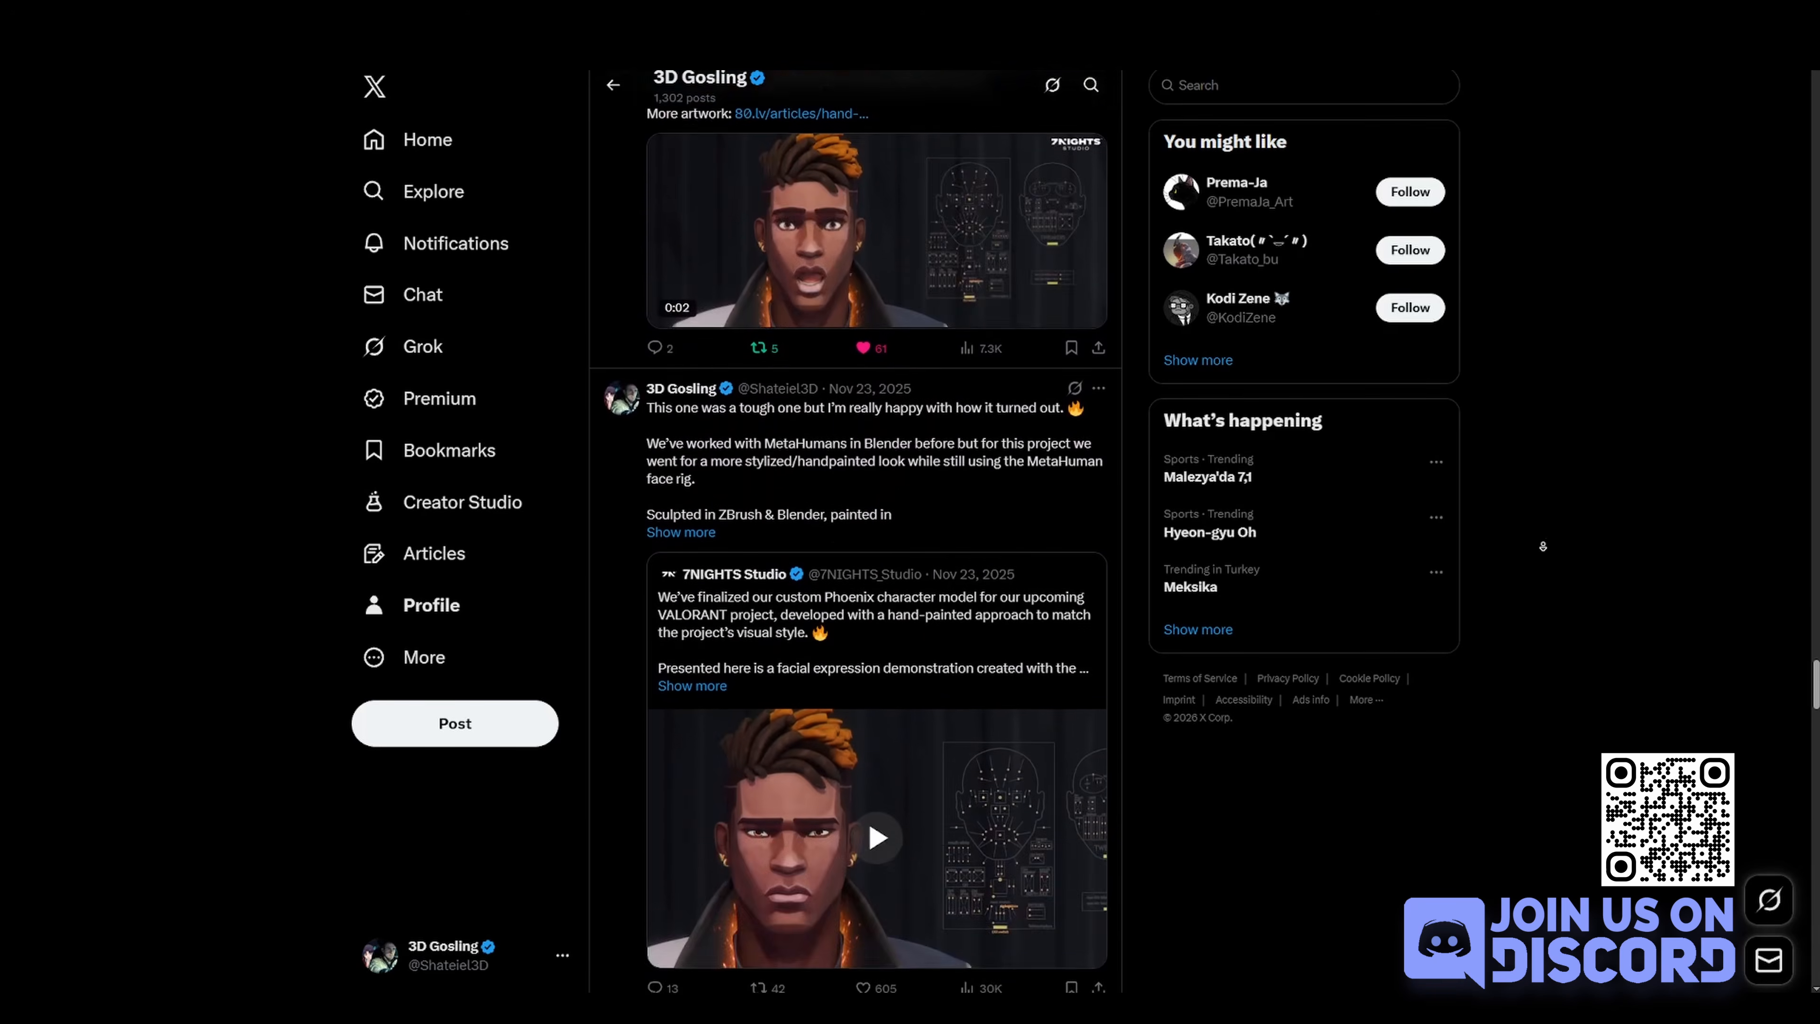
scroll(1548, 513, down, 1)
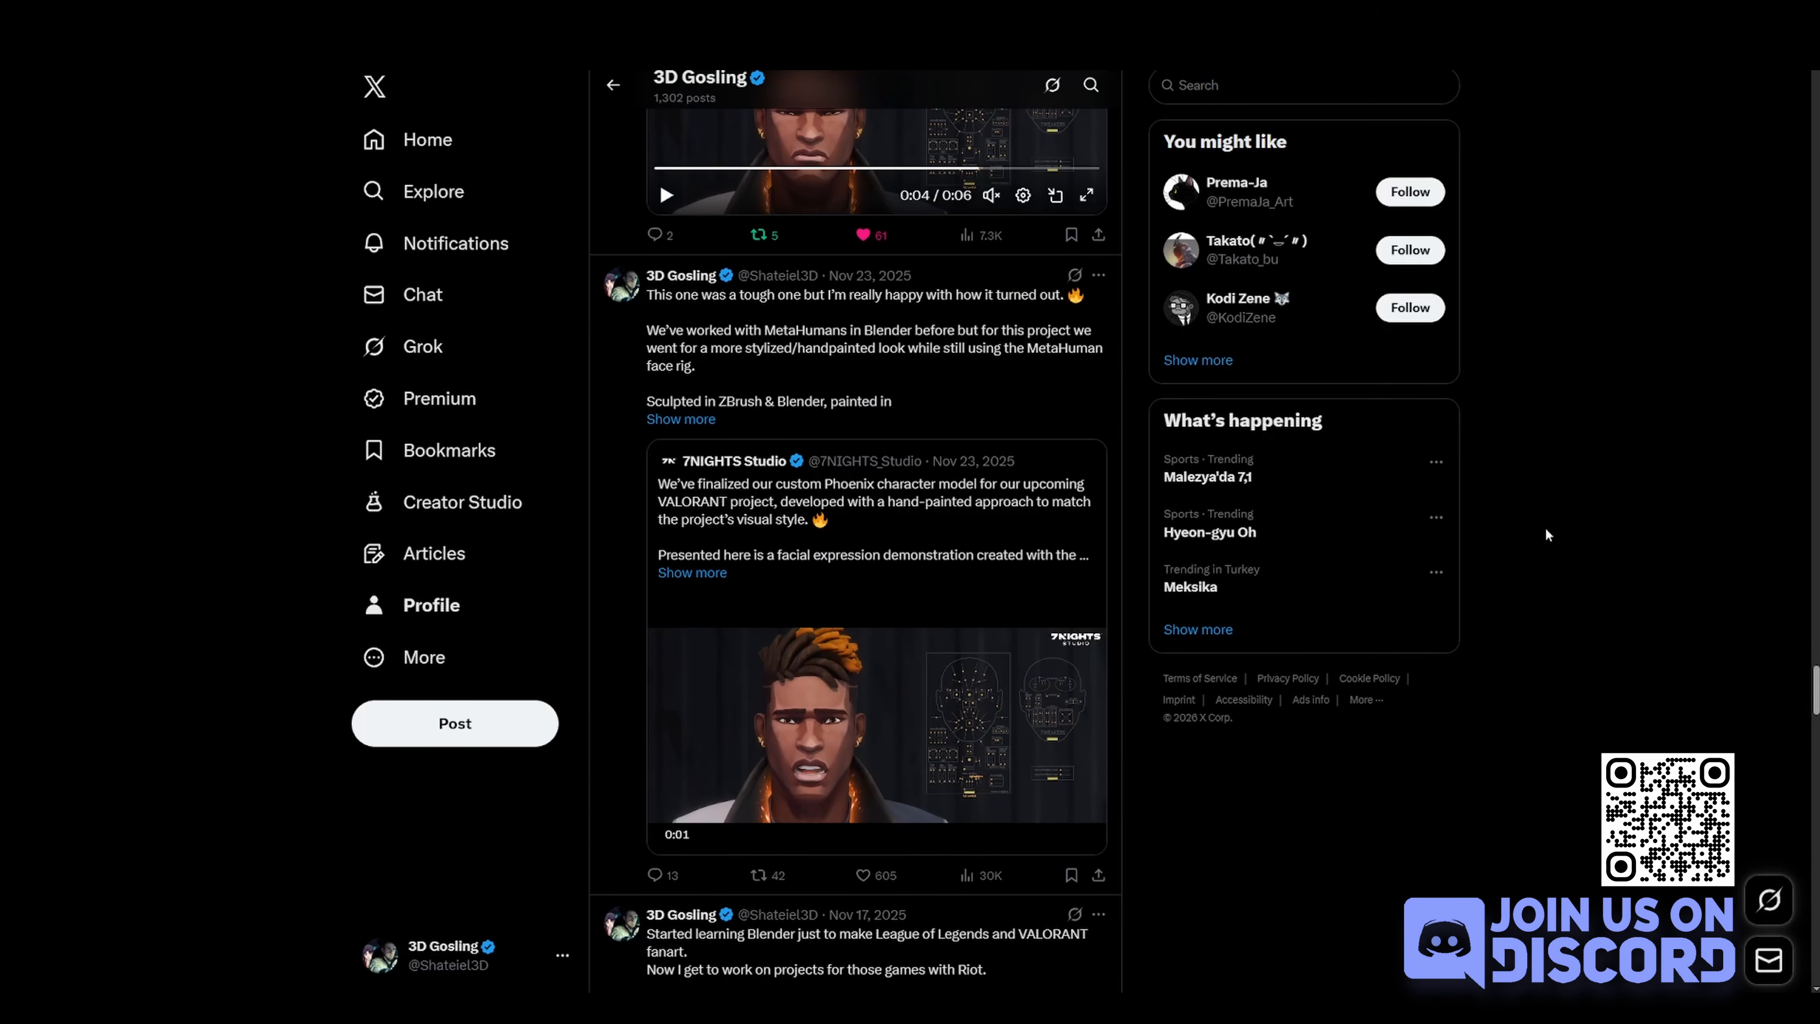
scroll(1546, 529, down, 2)
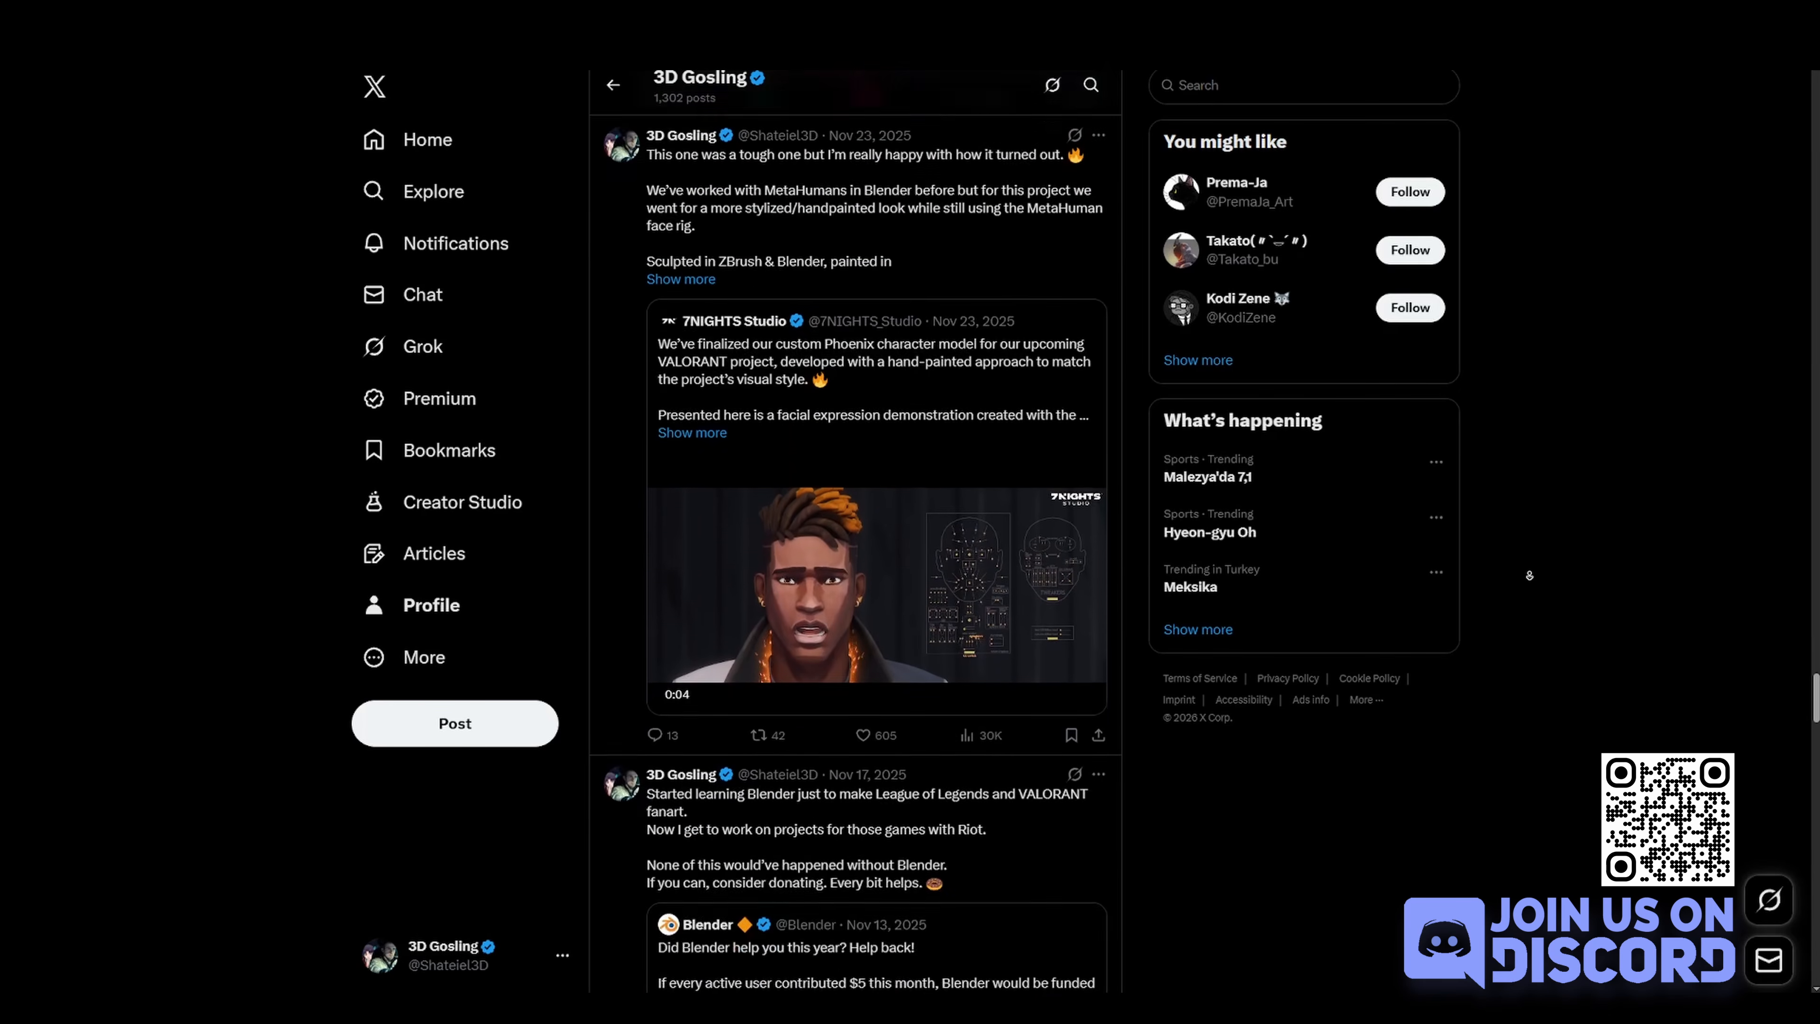
scroll(1529, 575, down, 6)
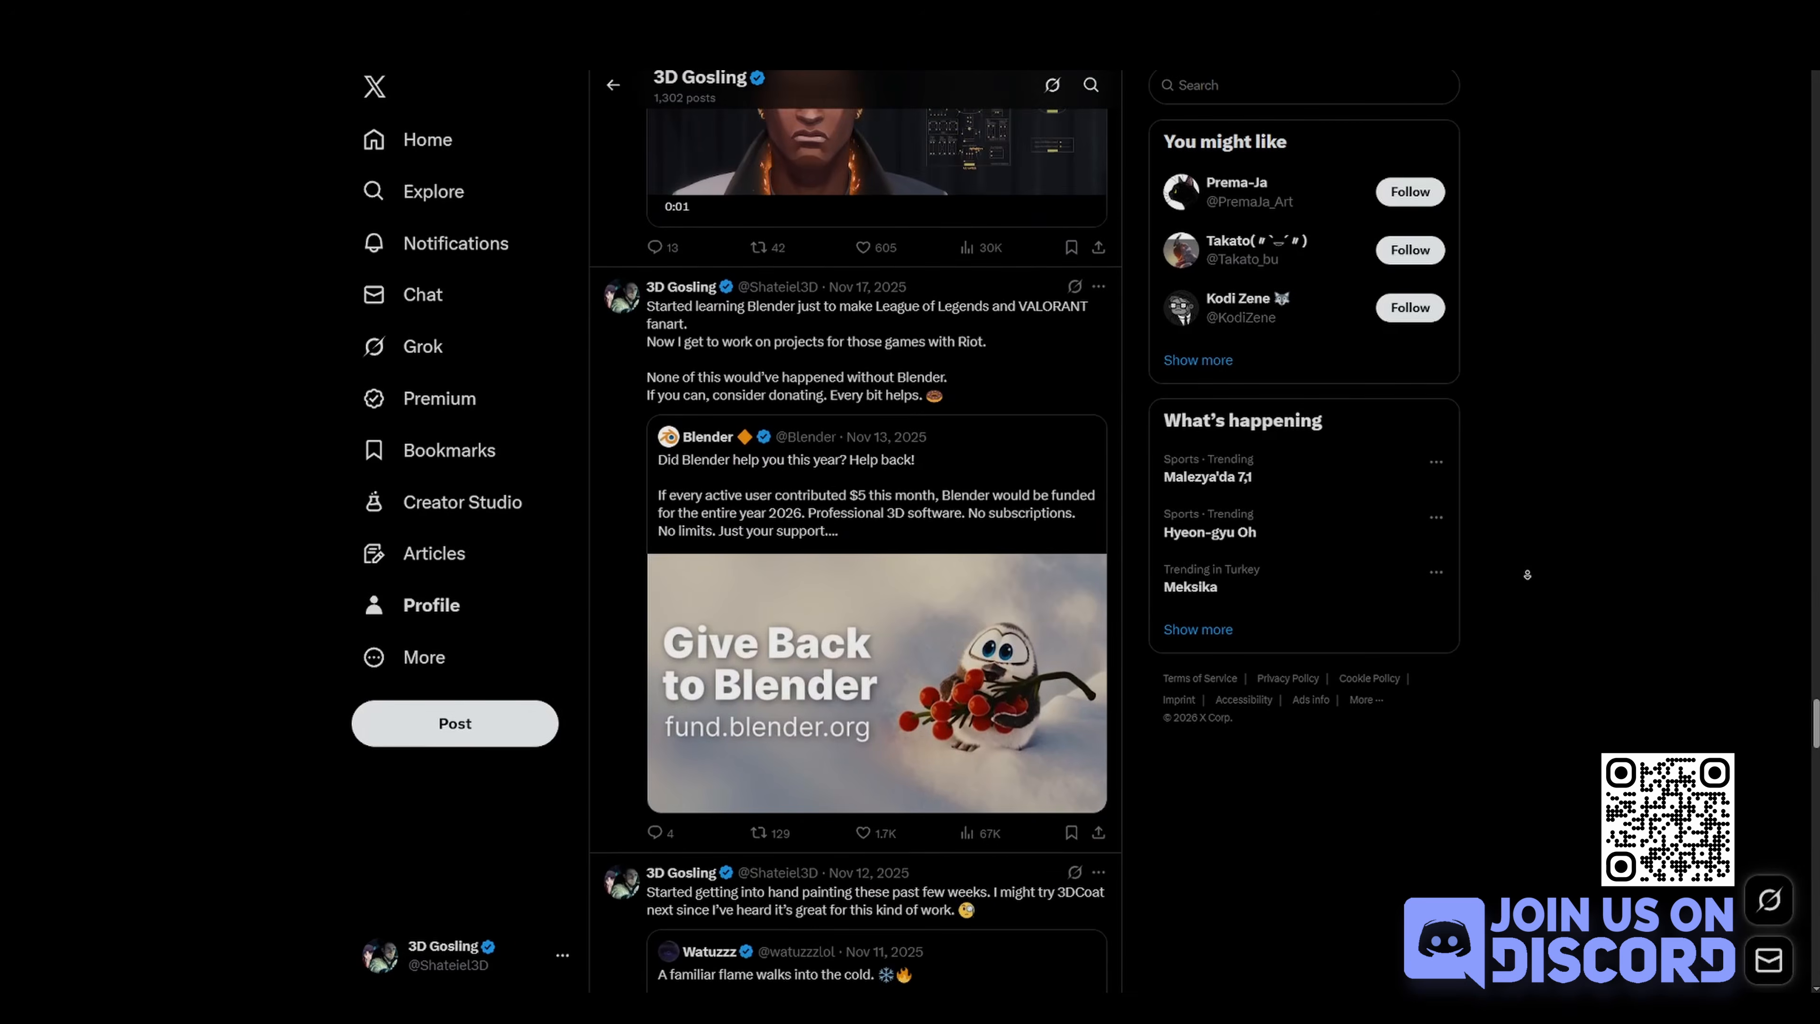
scroll(1527, 574, down, 7)
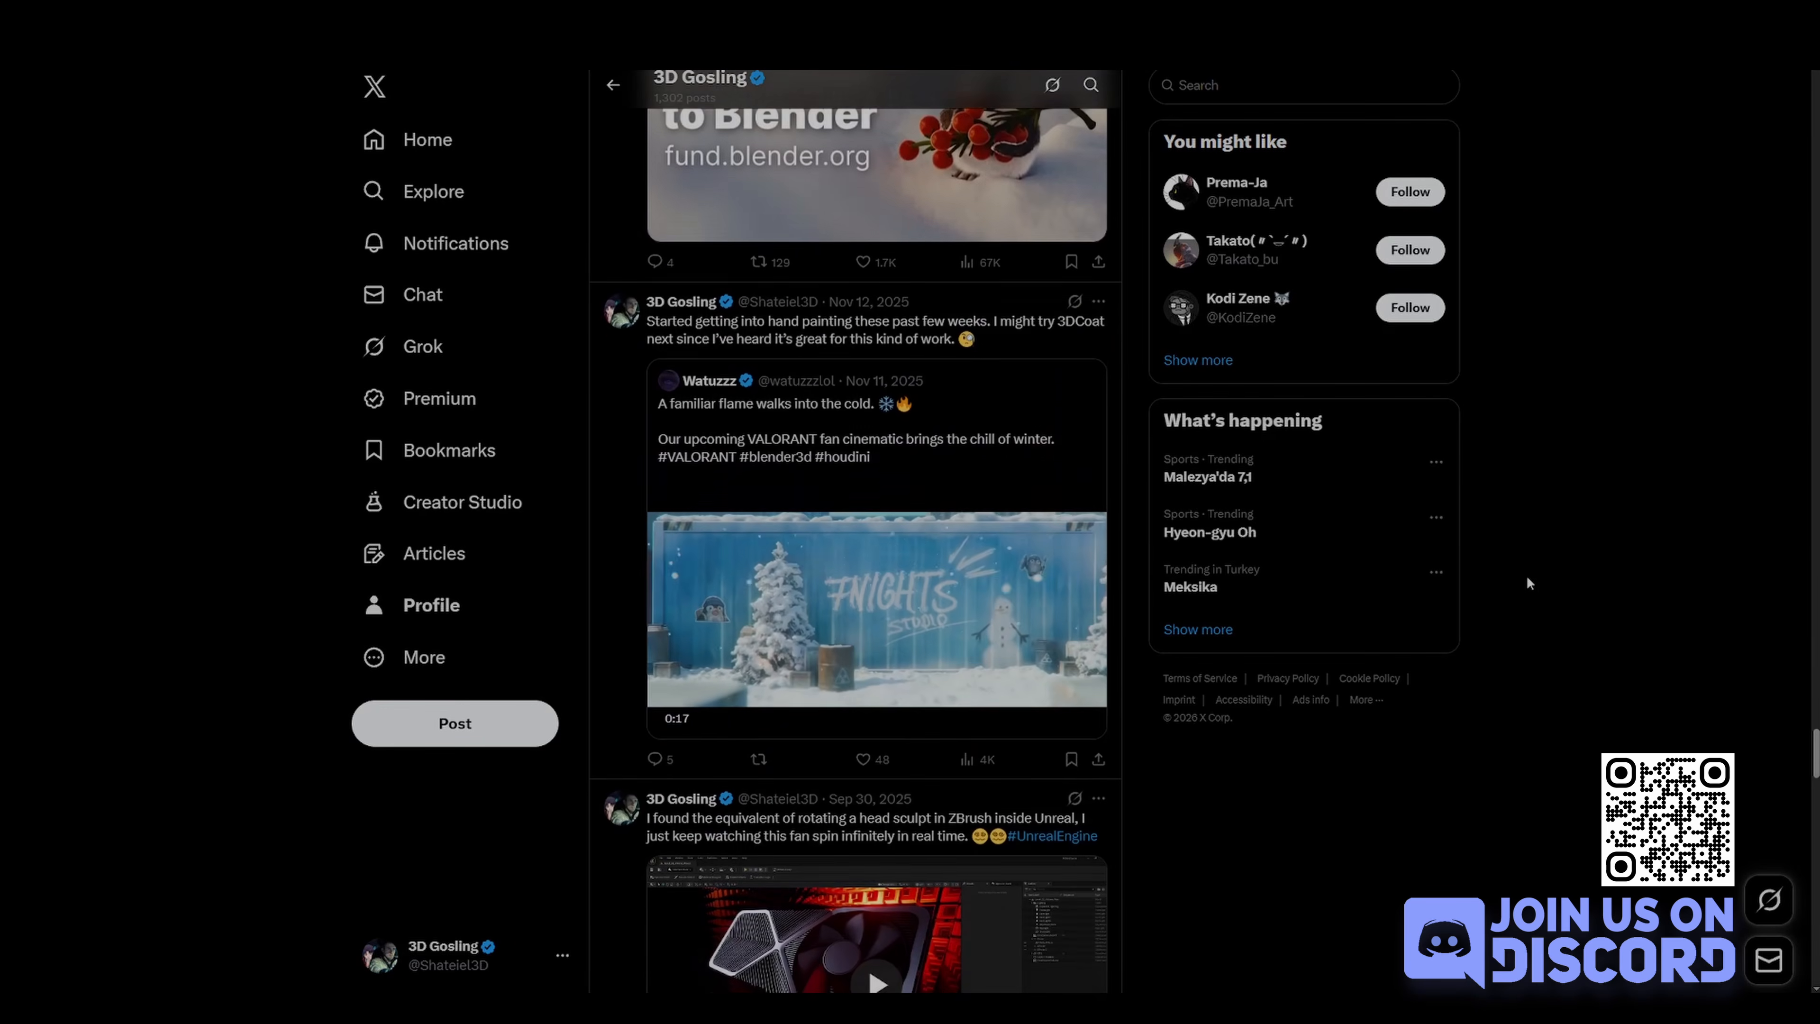